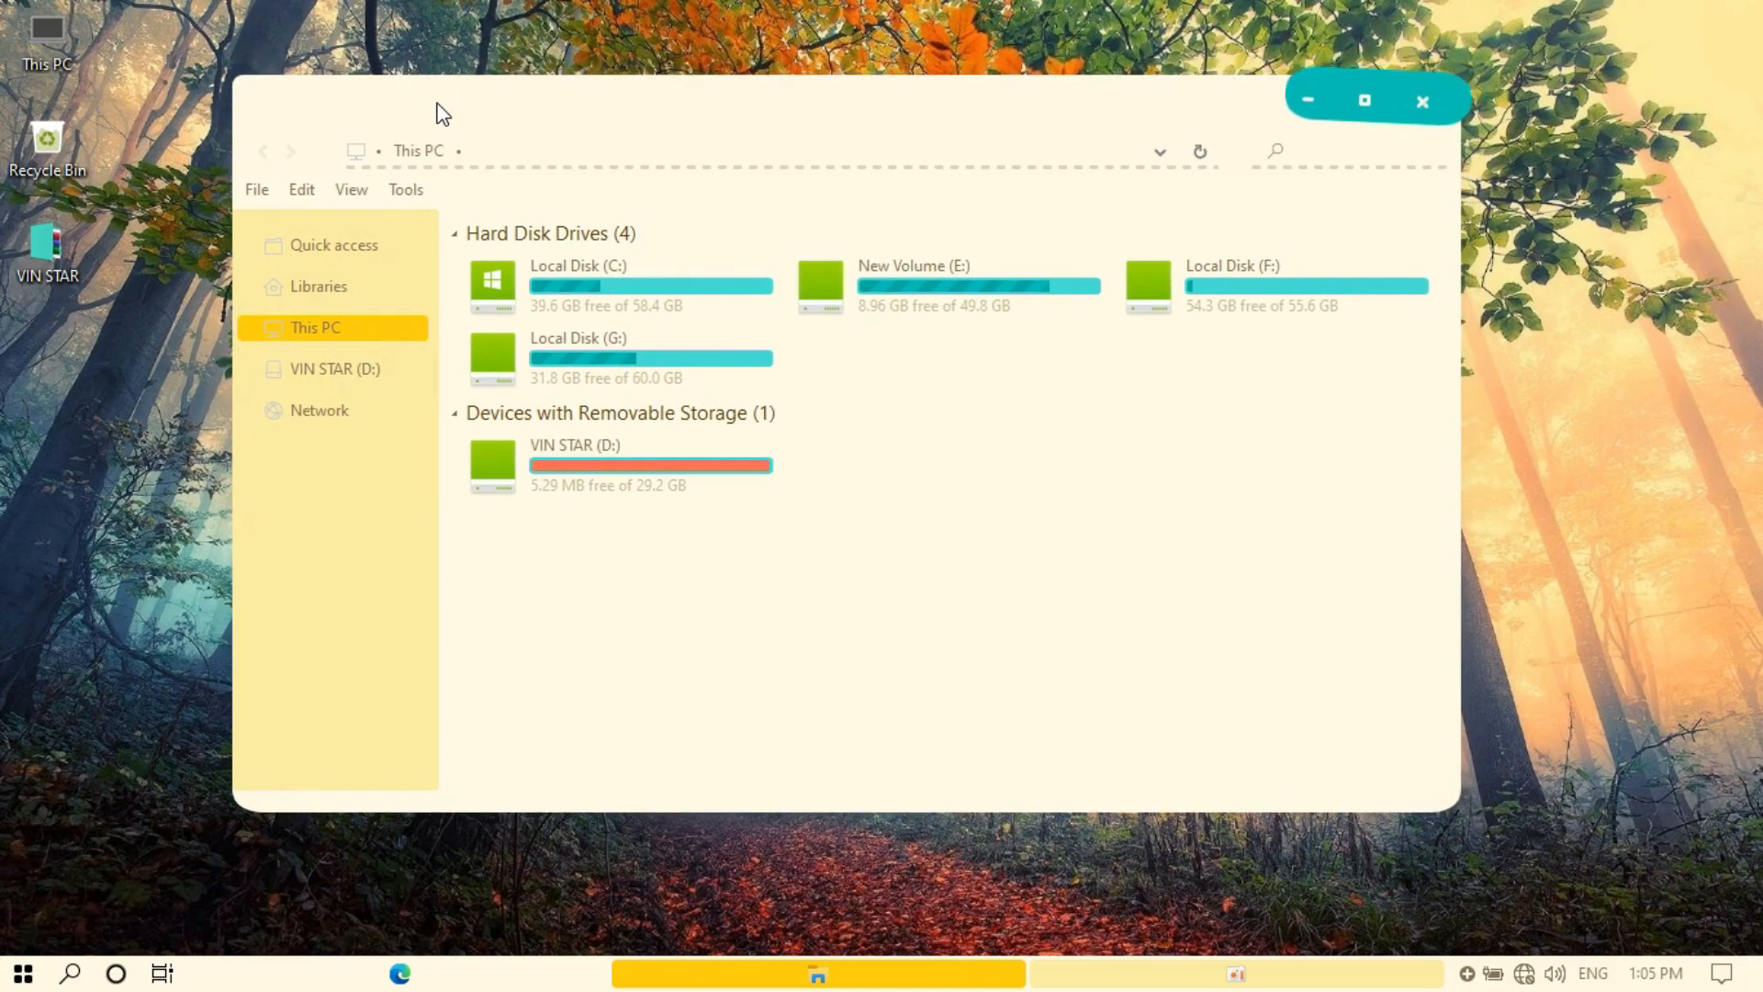
Browse Quick access, Libraries and This PC in the File Explorer sidebar
click(340, 248)
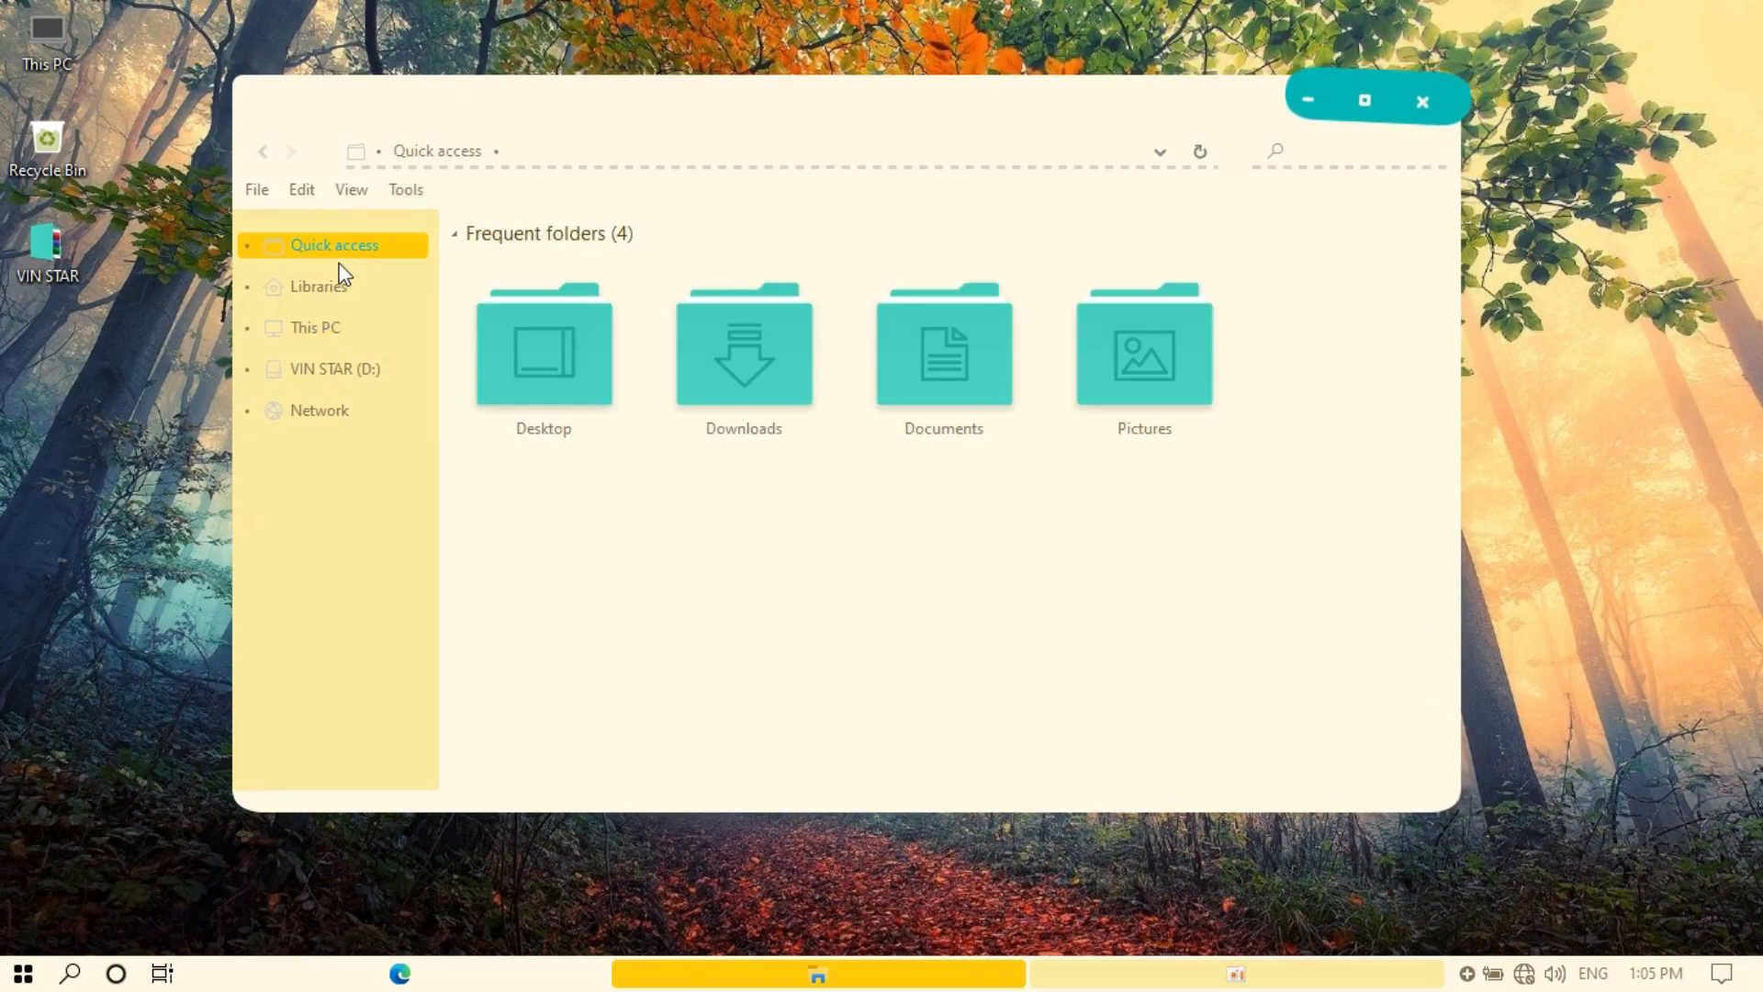
click(343, 294)
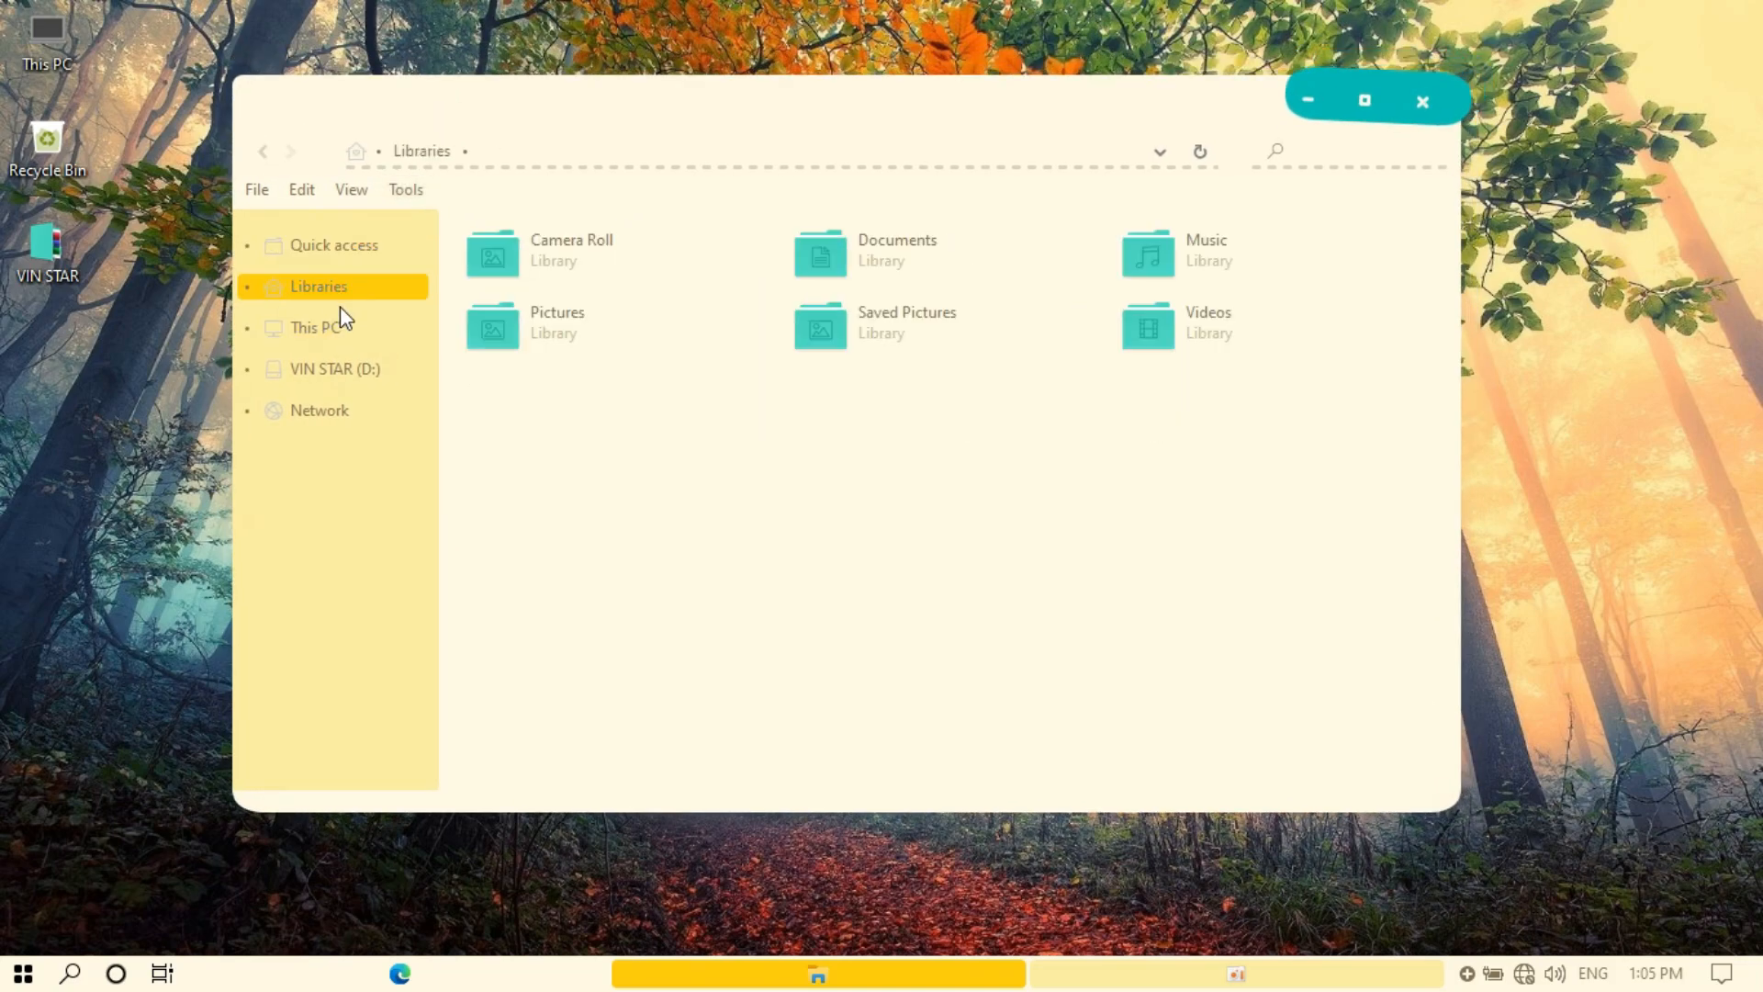
click(345, 330)
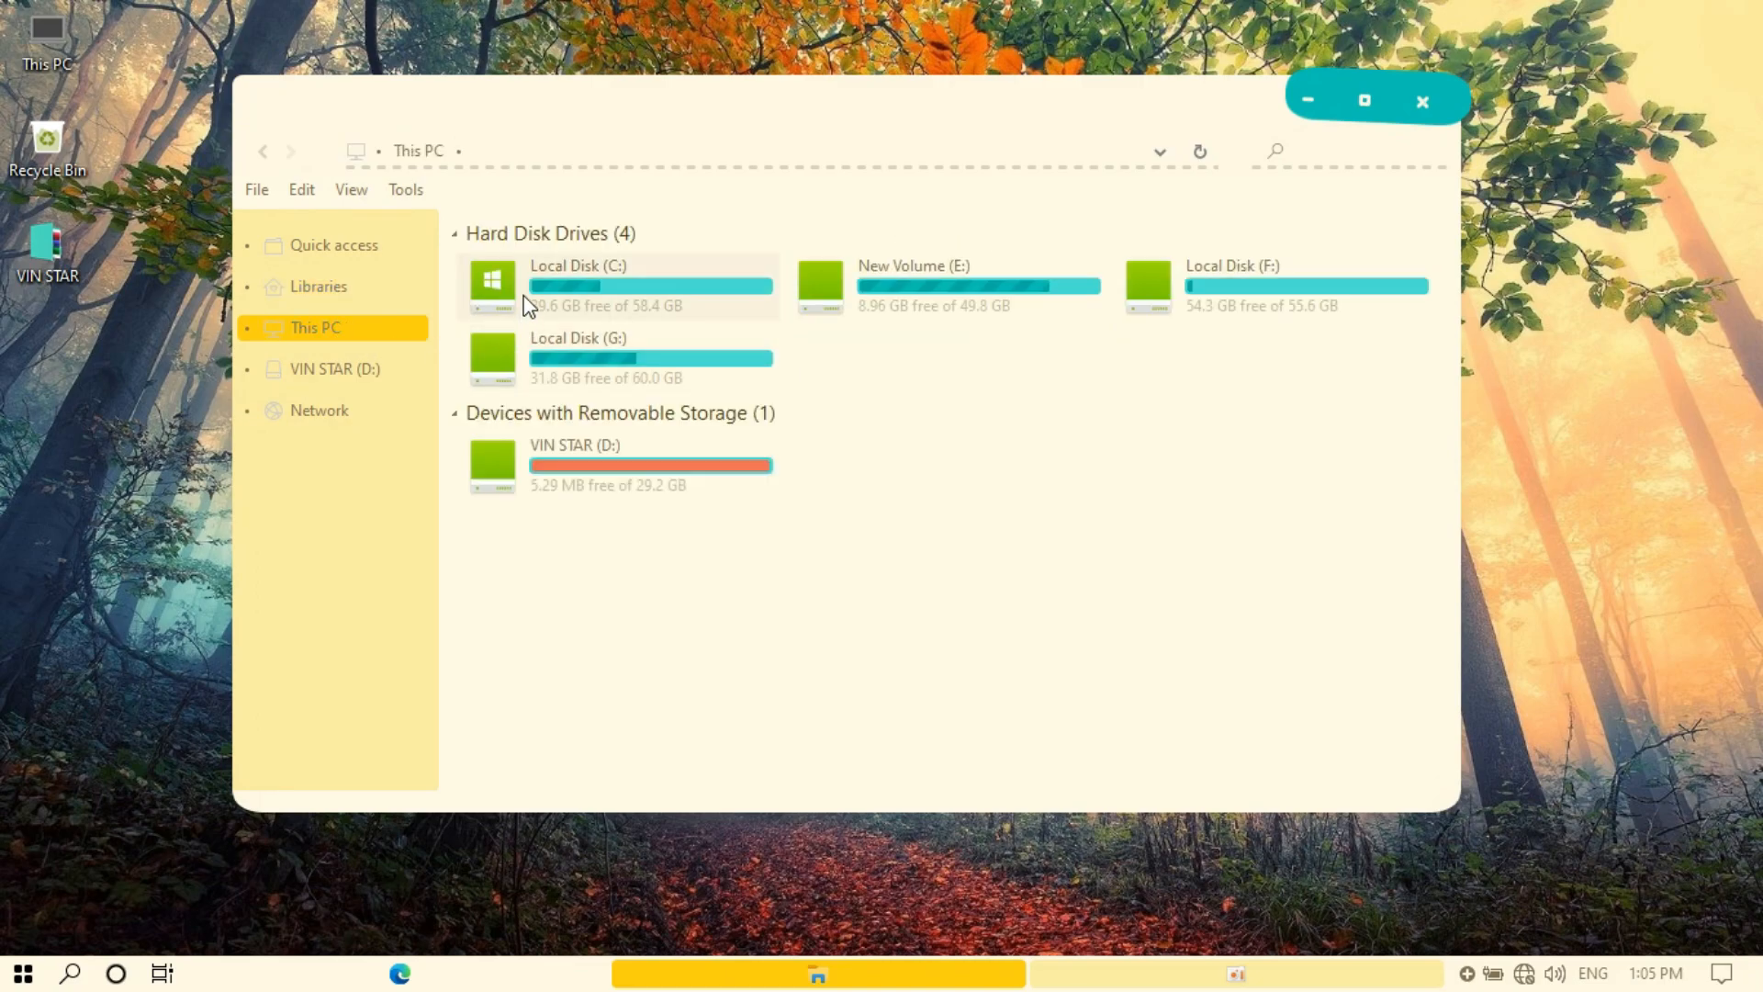
Open Local Disk (C:), enlarge its folder icons, and shift the window right
click(1219, 279)
double_click(664, 307)
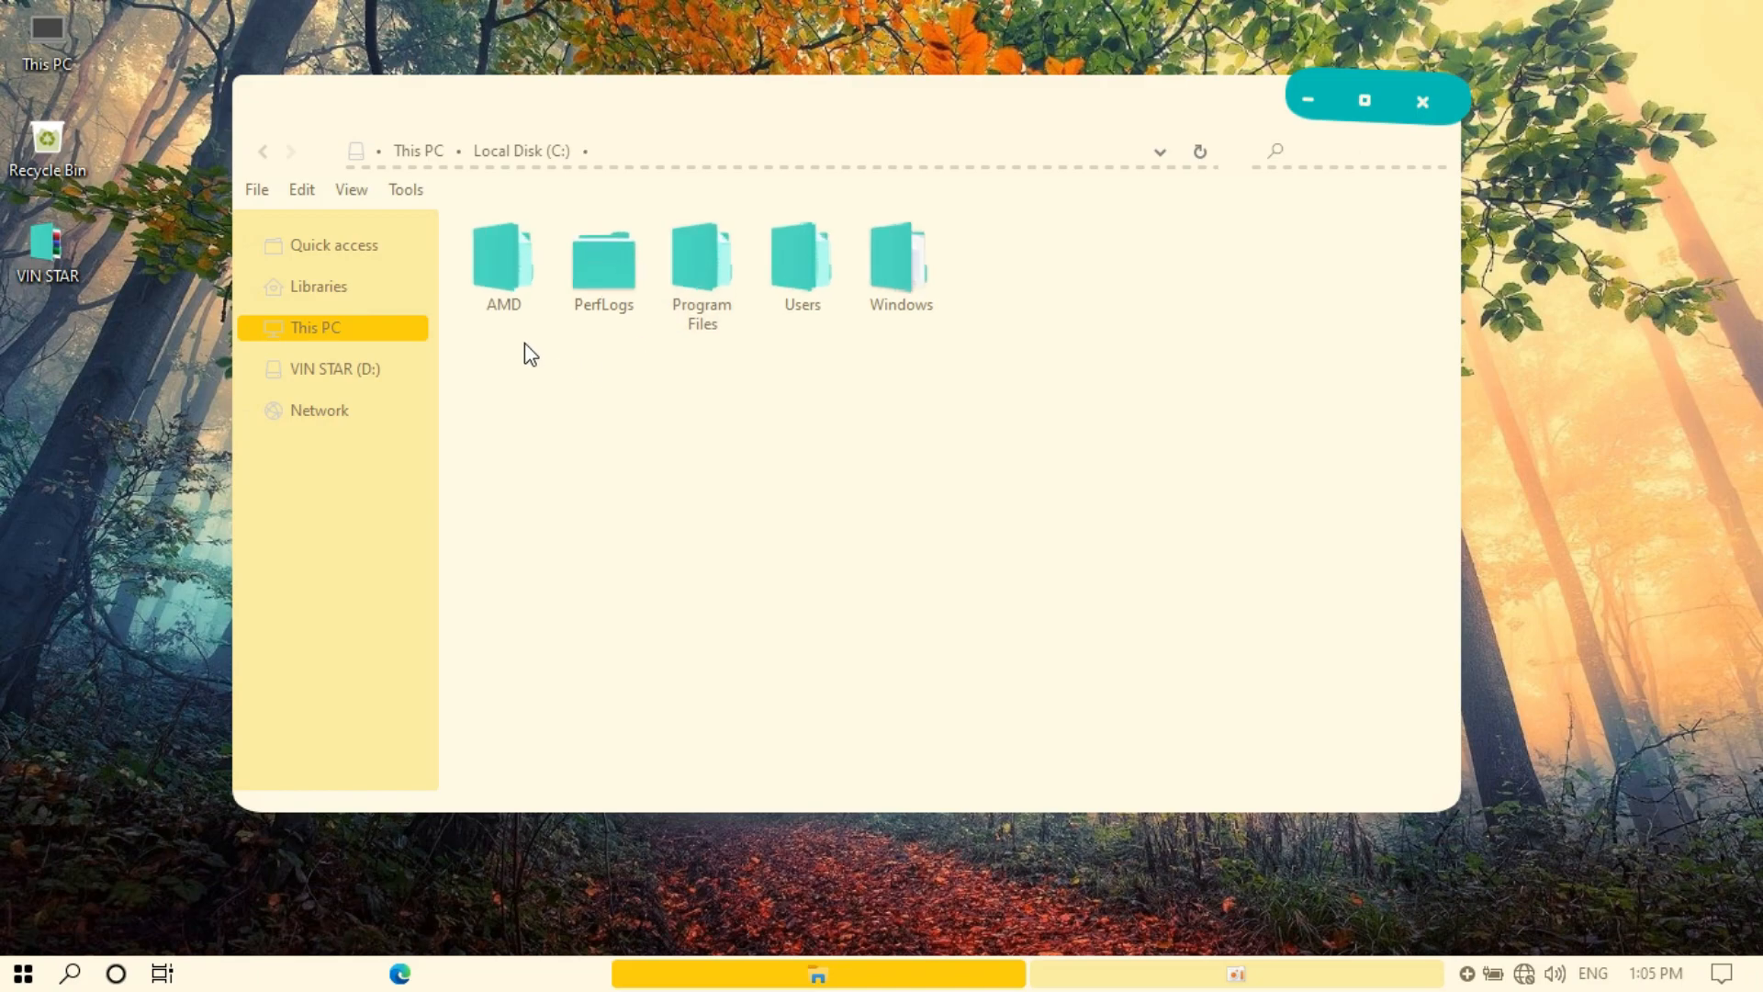
scroll(523, 343, up, 4)
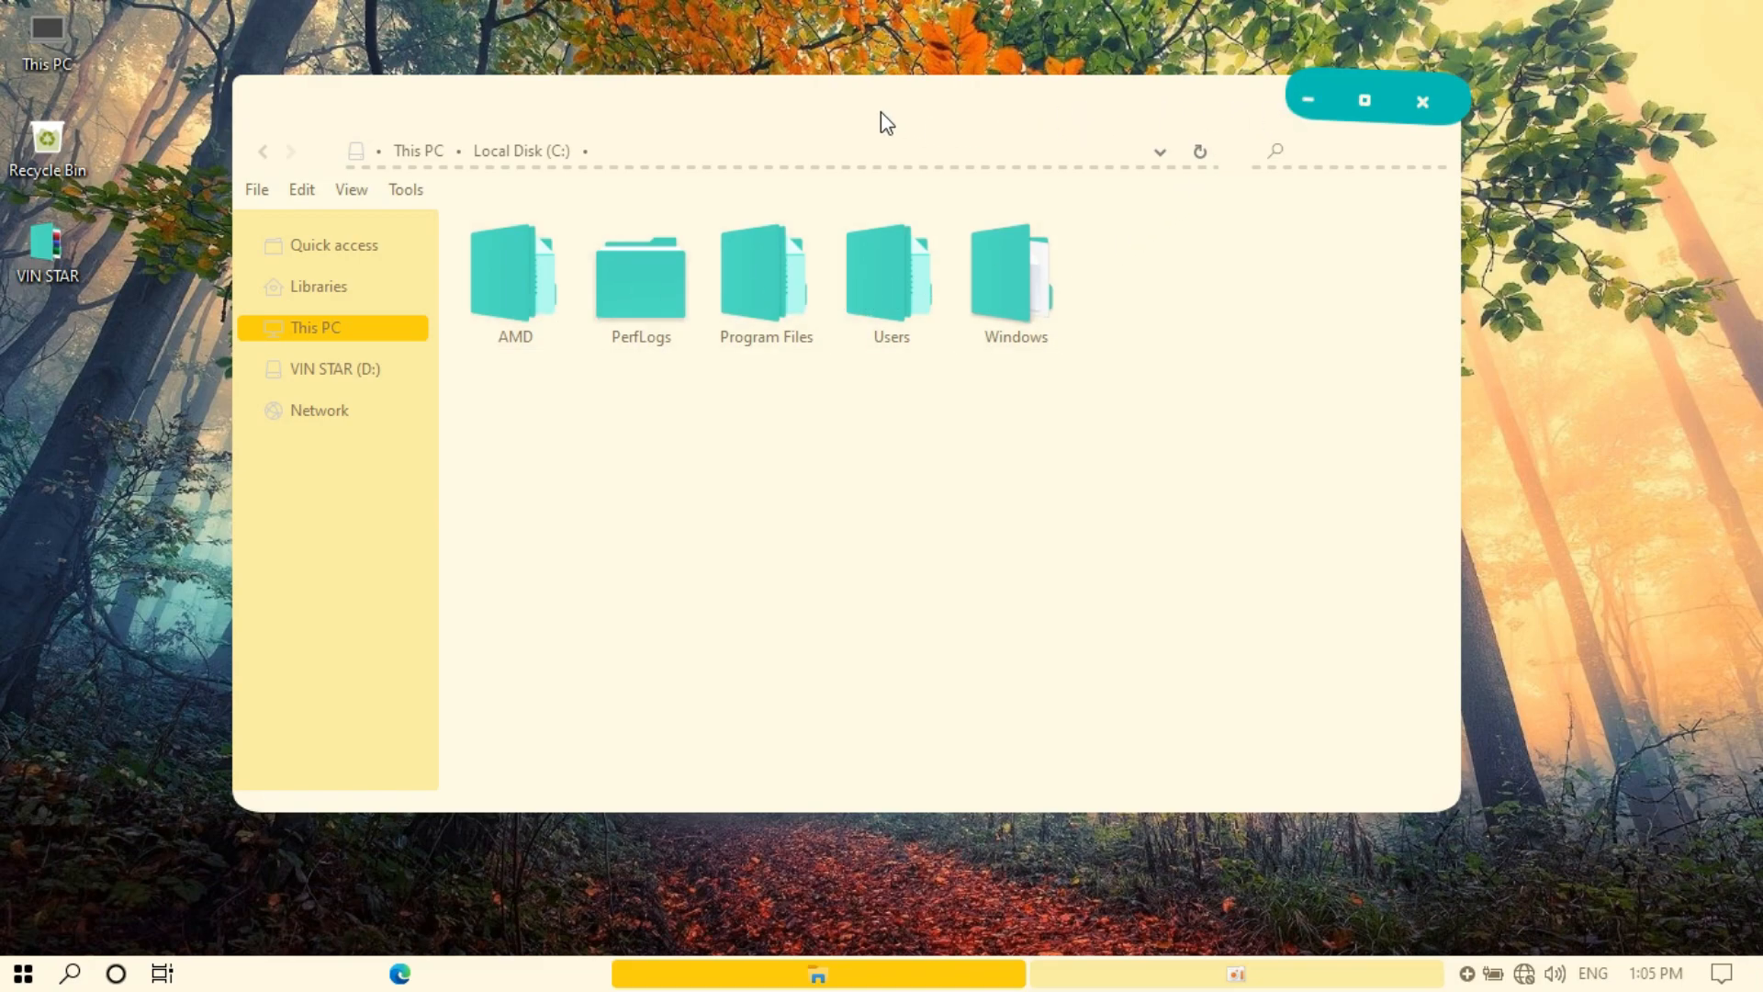
drag(864, 99, 1267, 125)
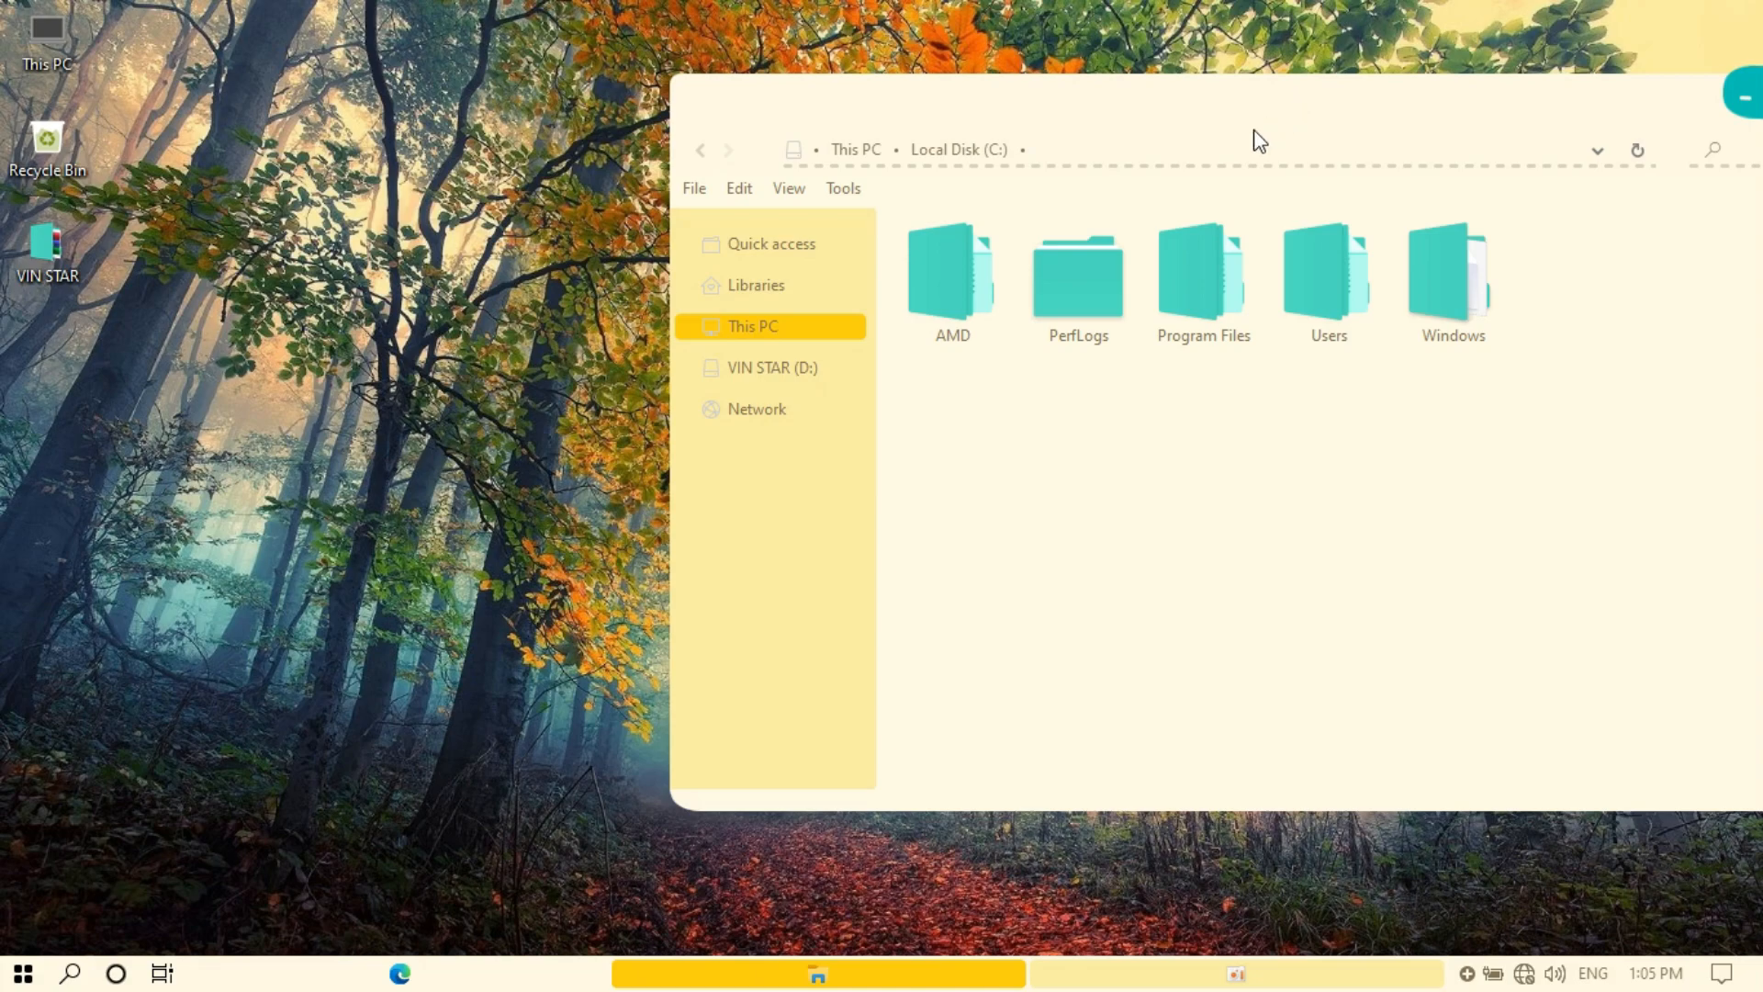
View the themed Start menu, close it, and minimize the Explorer window
click(31, 962)
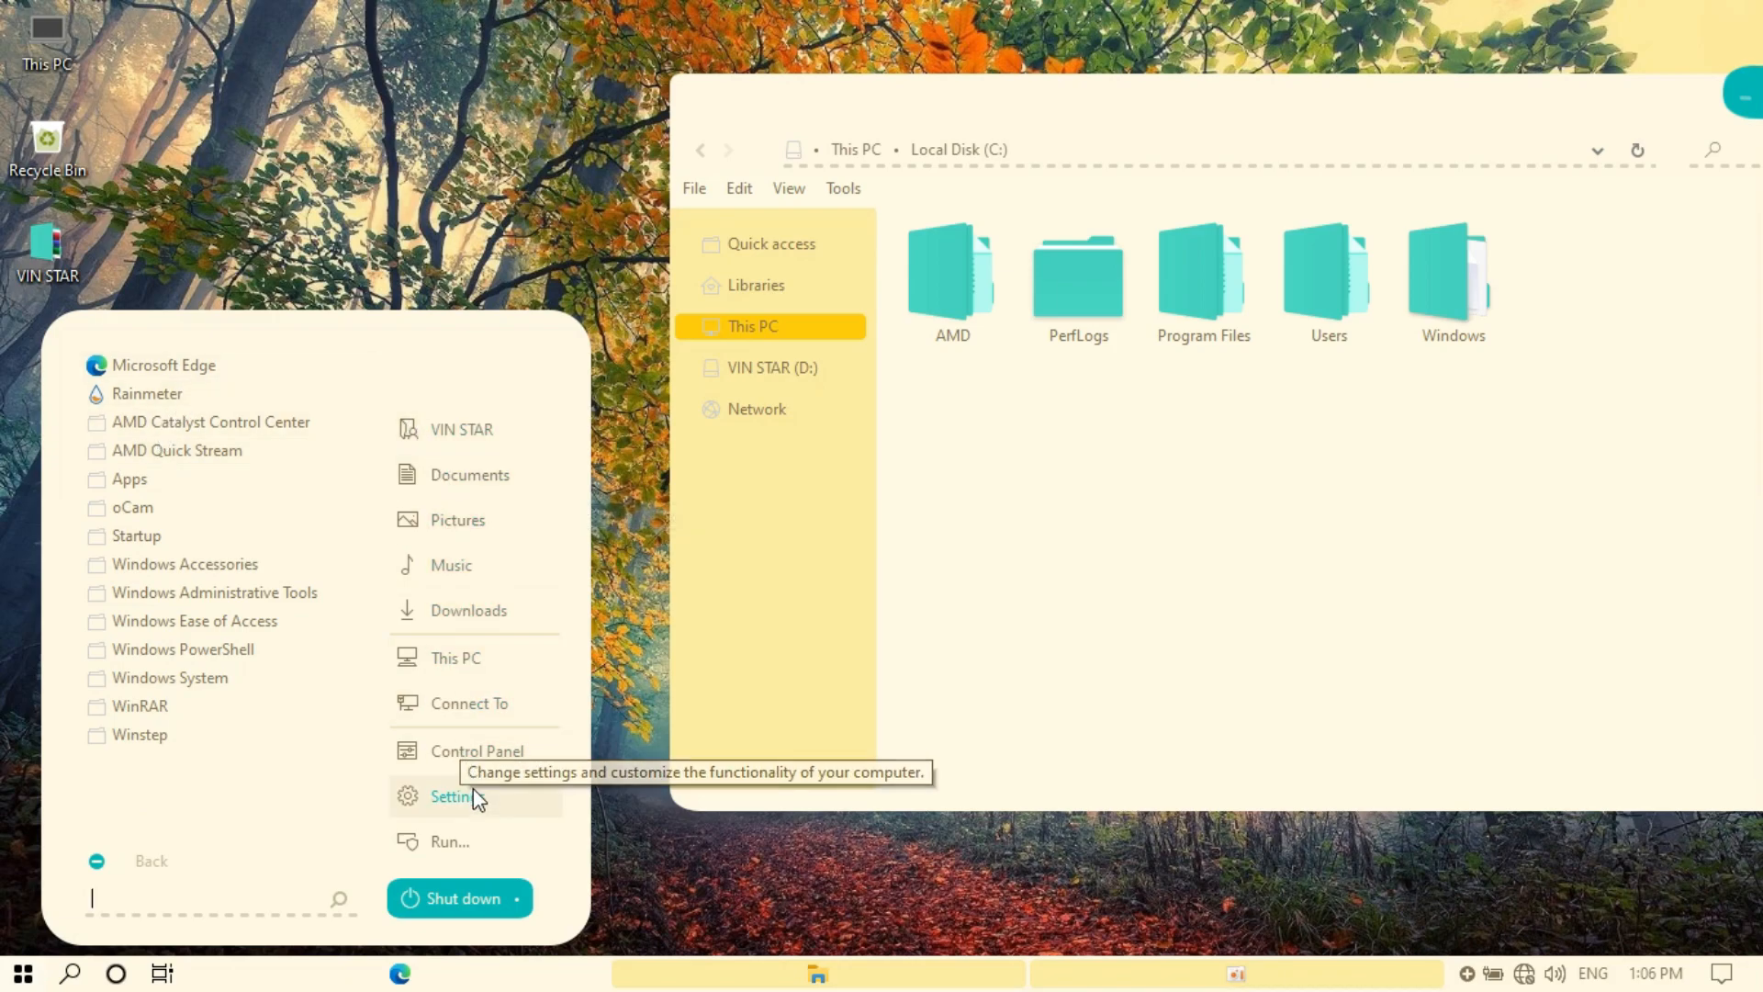
click(646, 911)
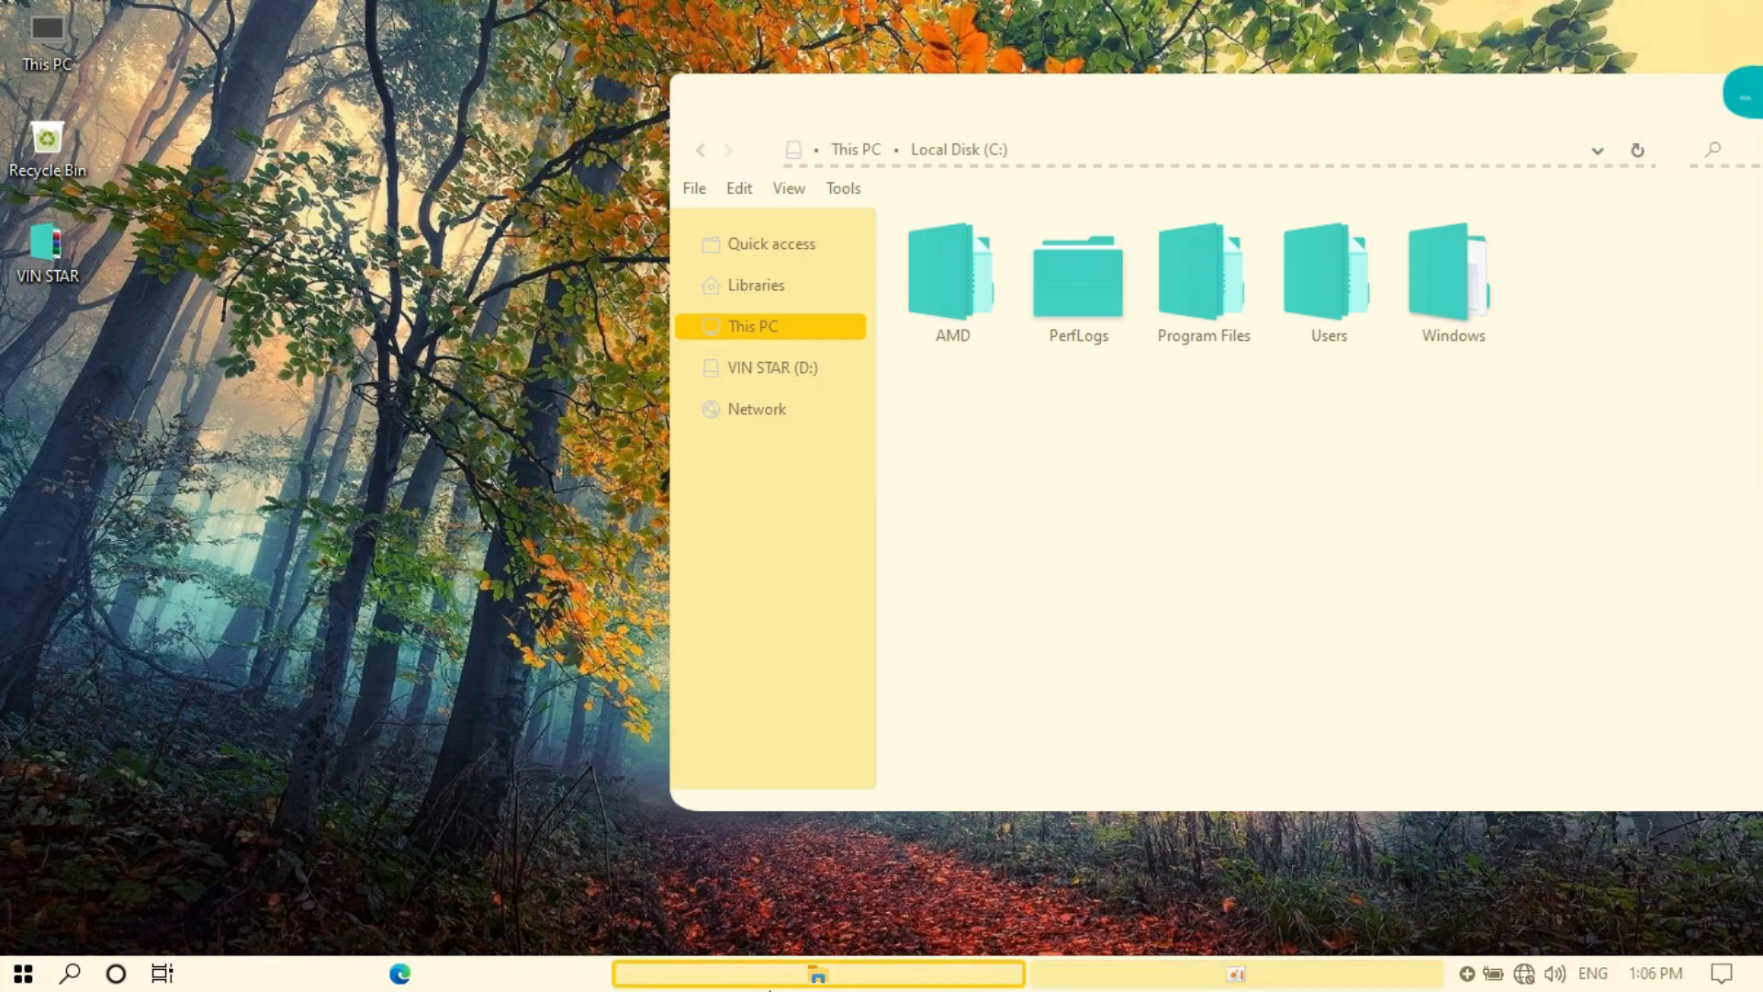
click(717, 979)
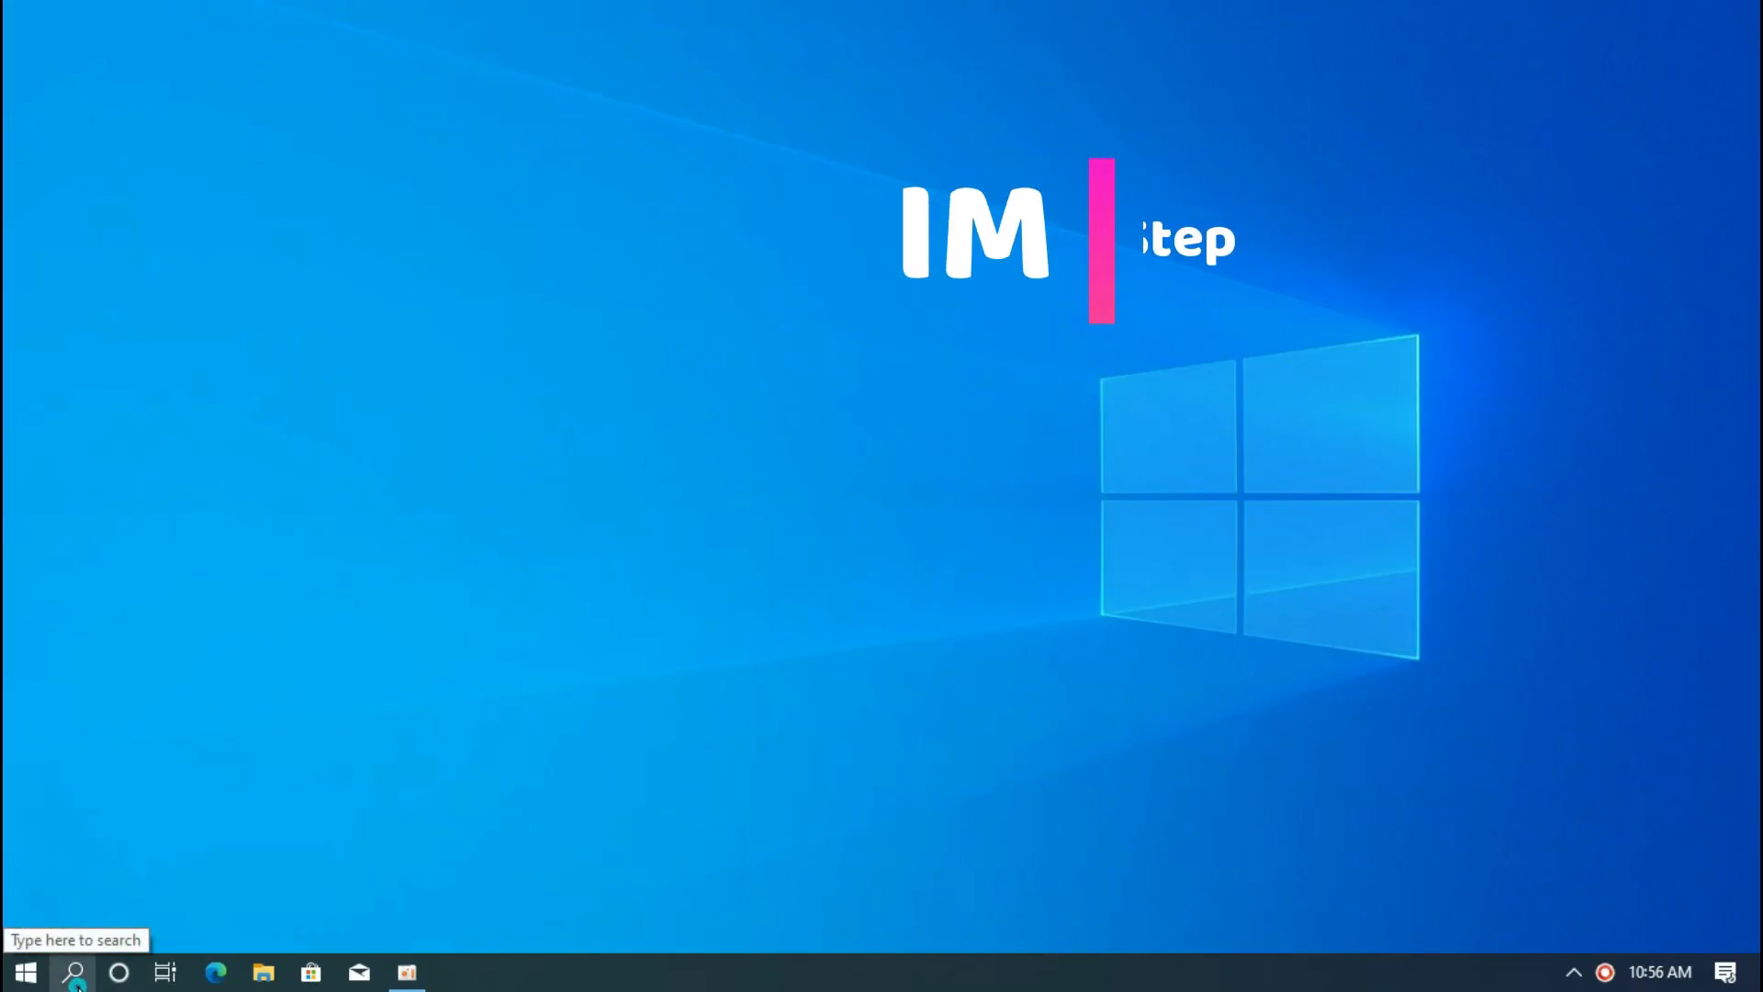
Open 'create restore point' settings and turn on system protection for Local Disk (C:)
click(78, 984)
text(c)
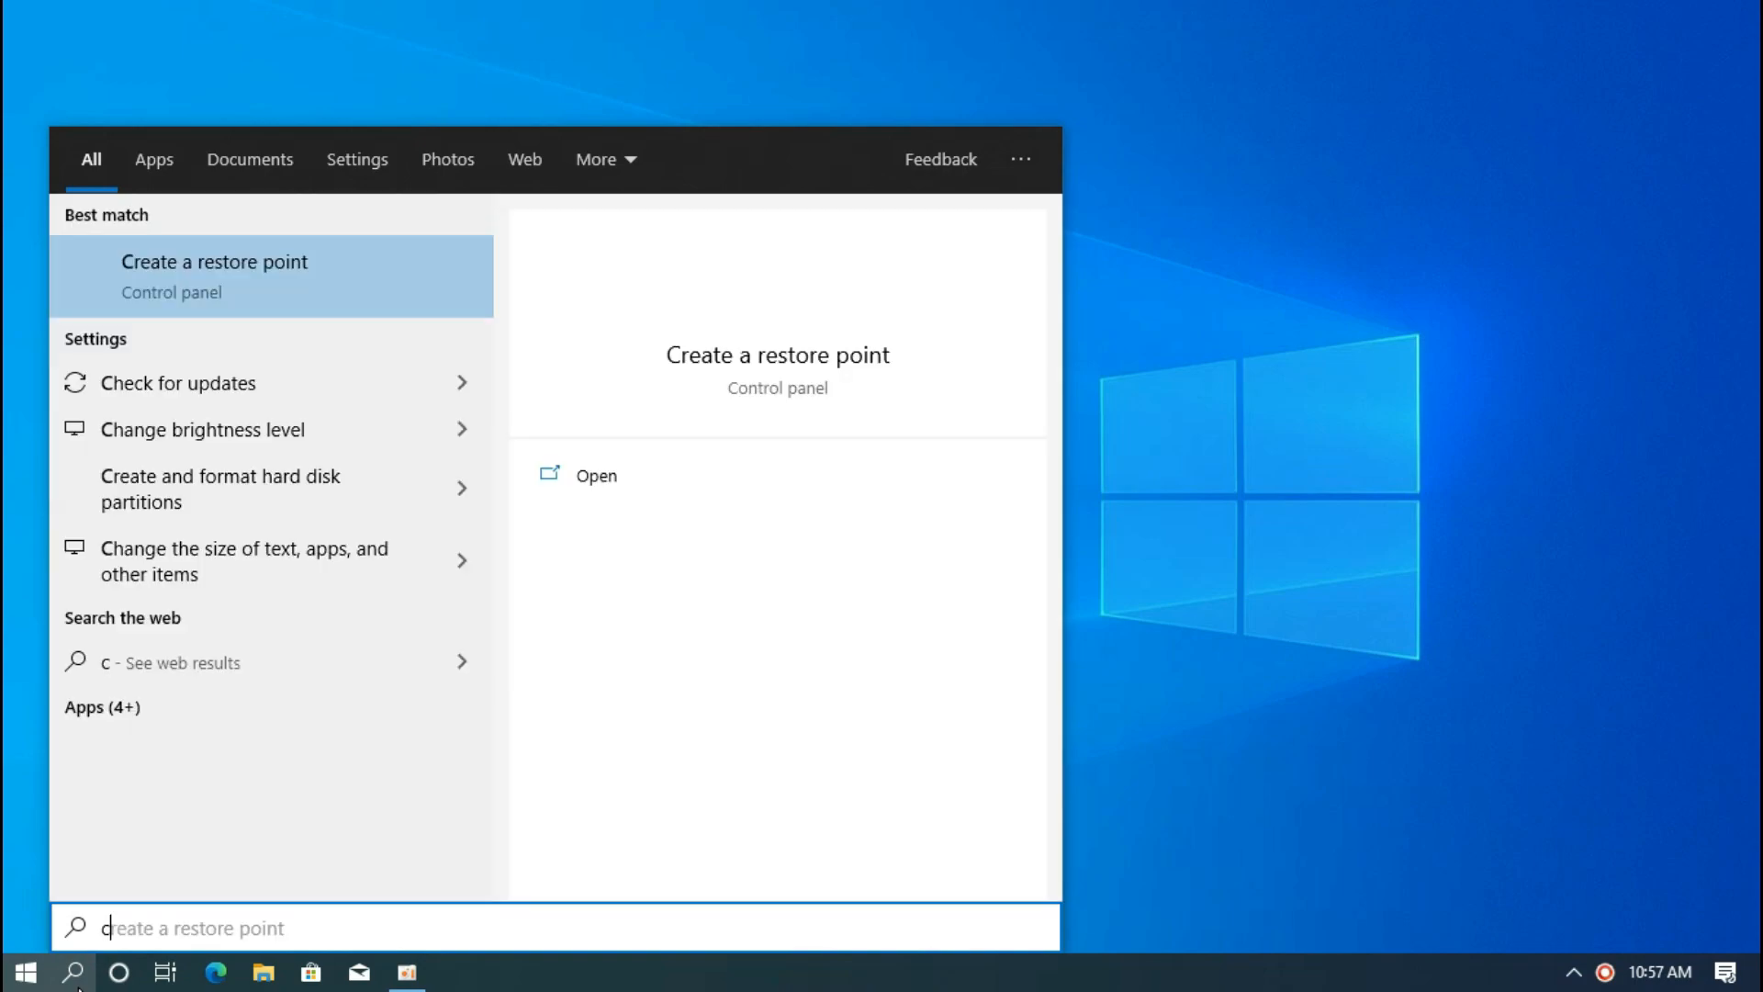
text(reate )
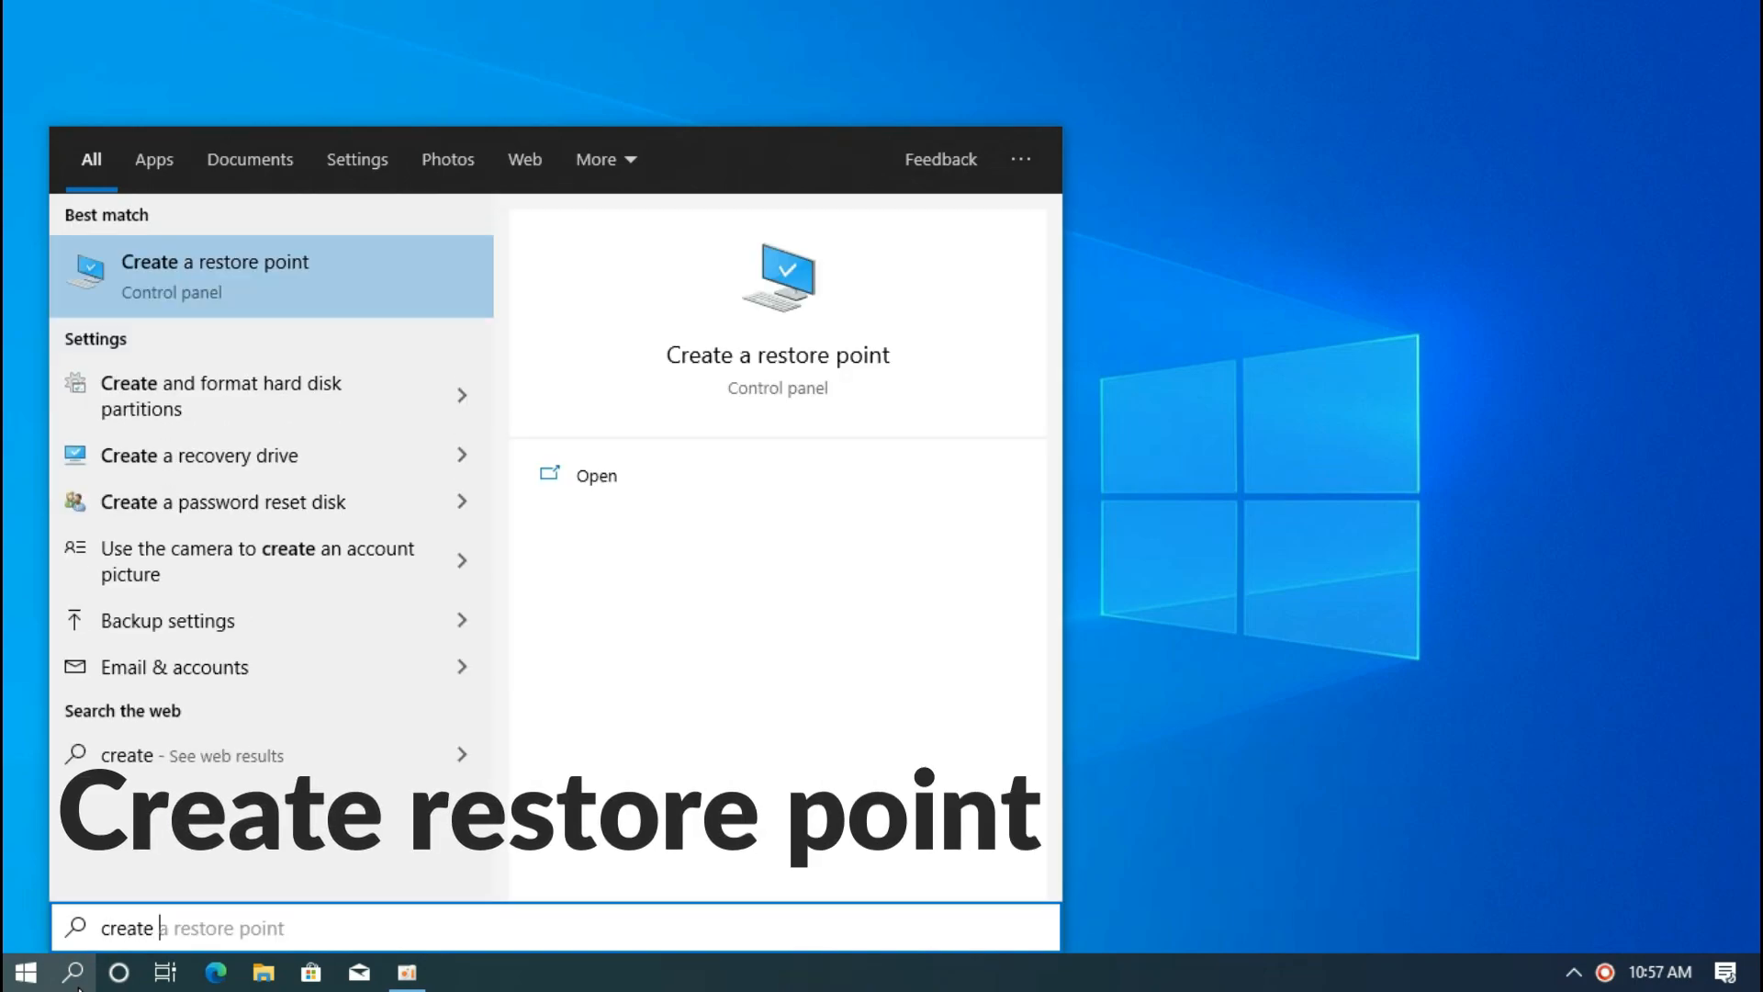
text(resto)
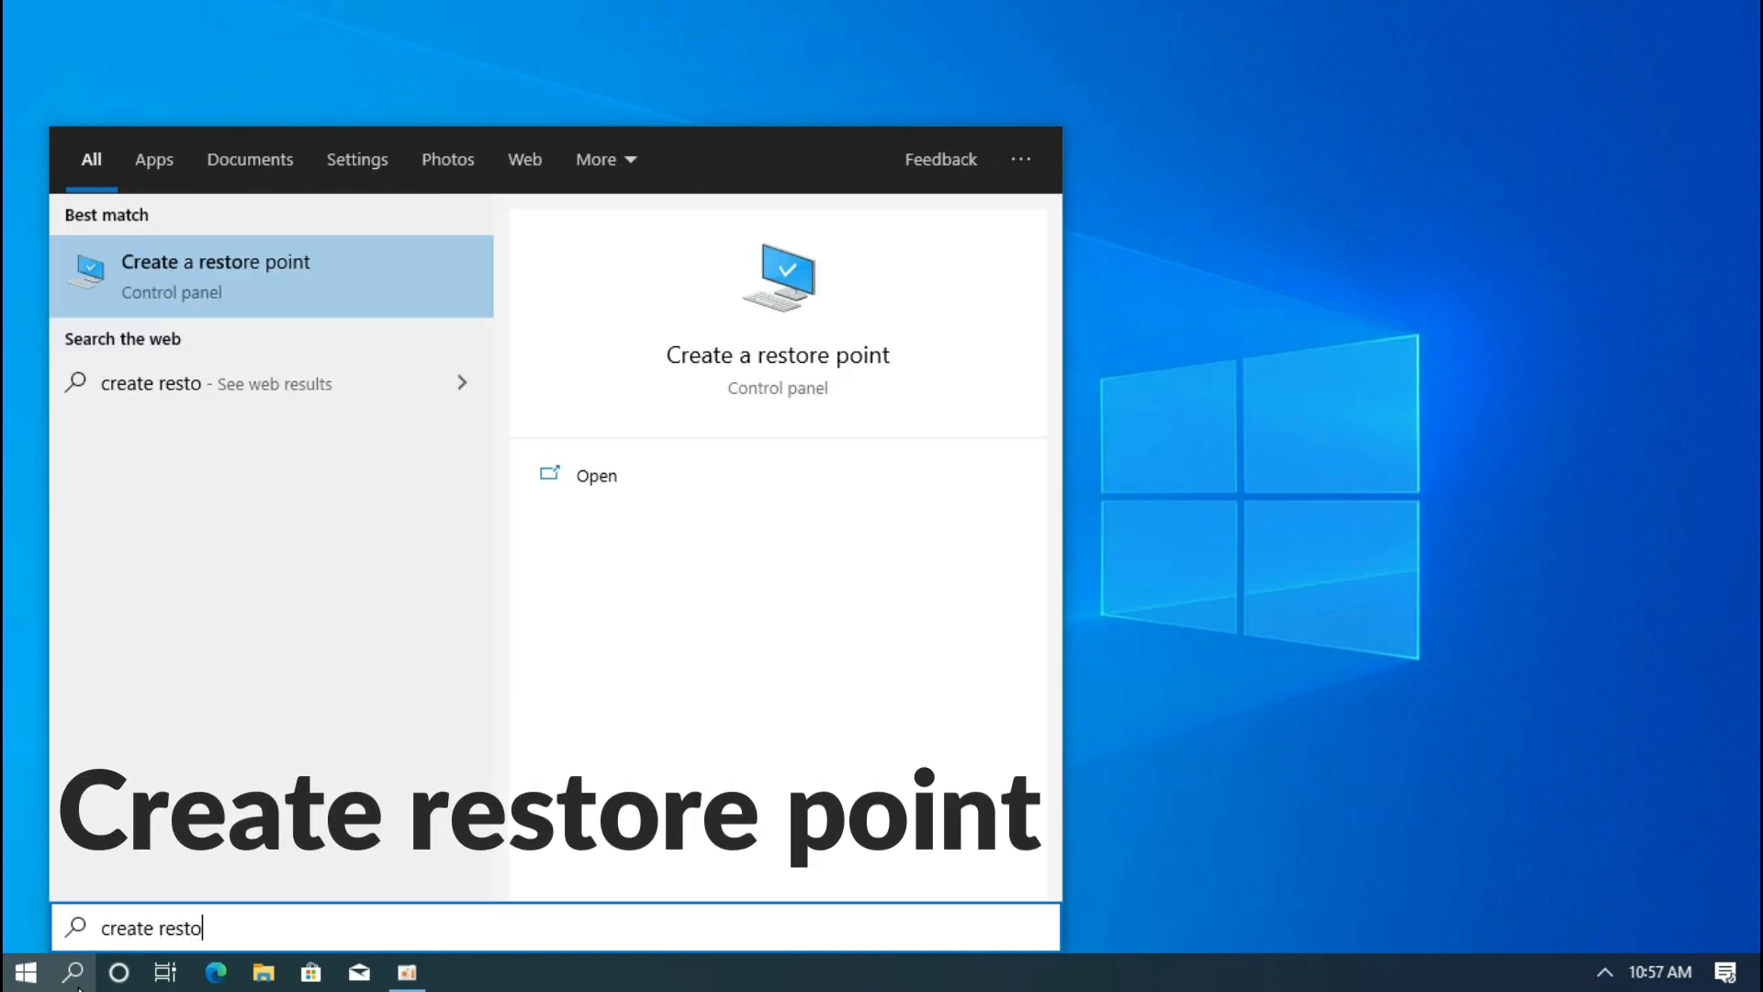
text(re point)
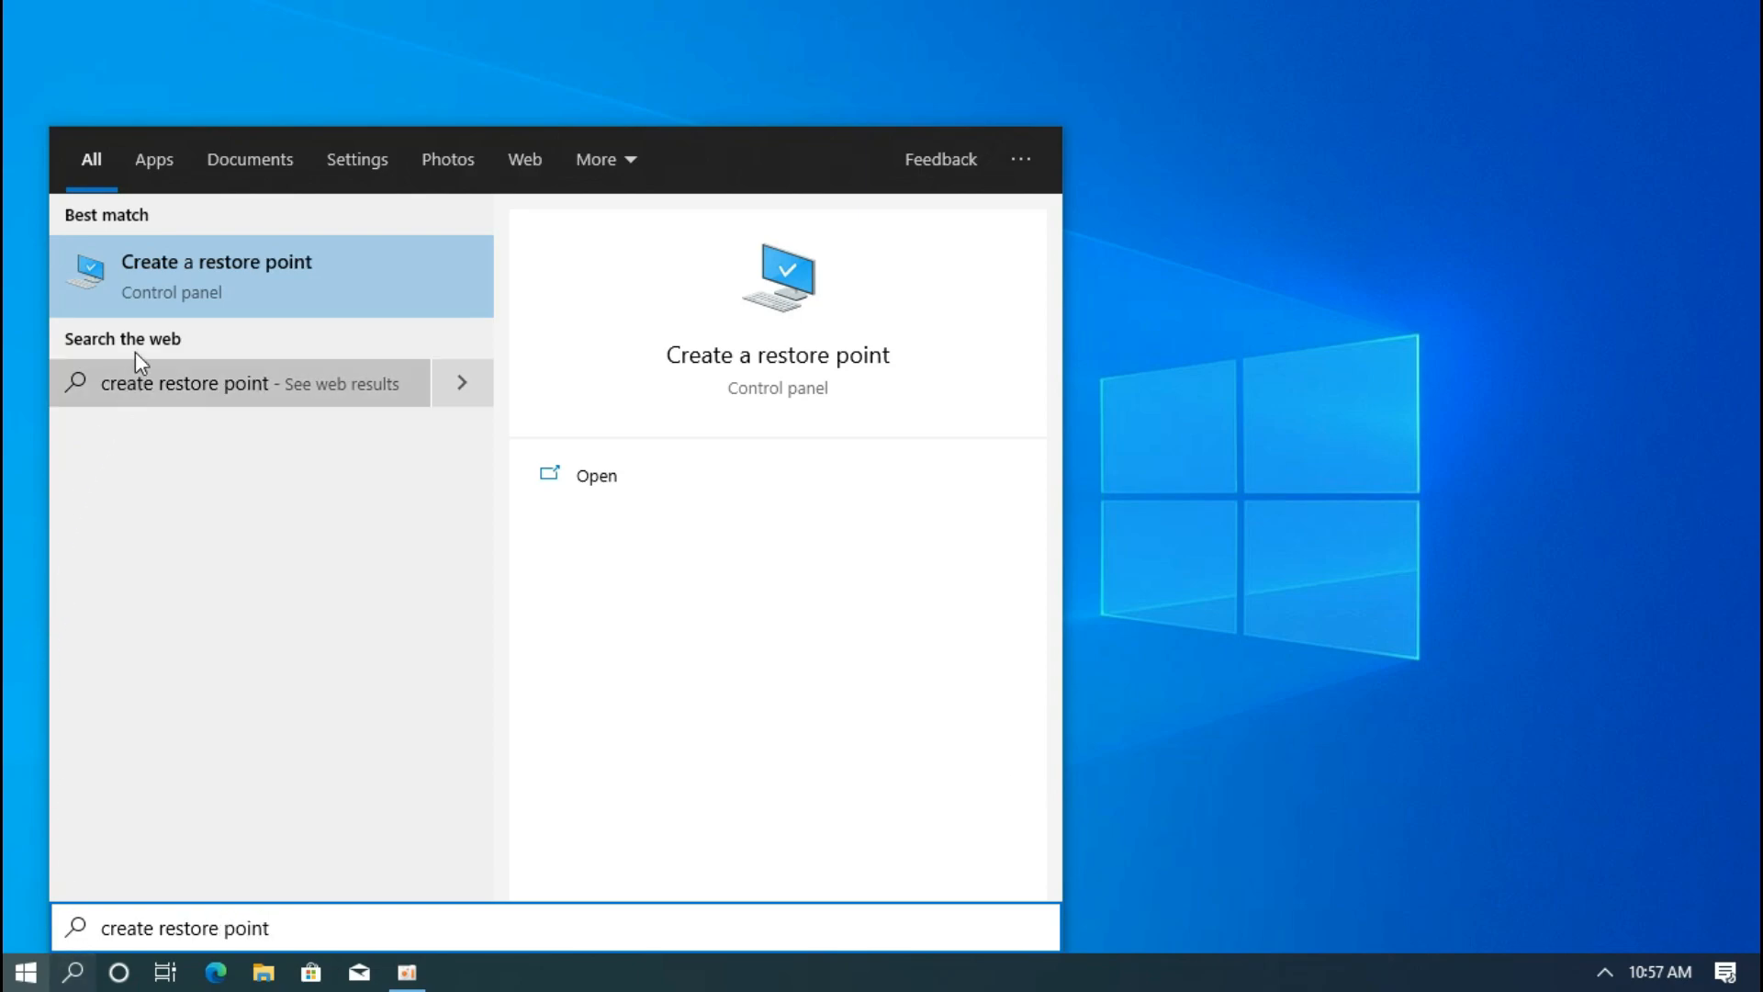
click(159, 300)
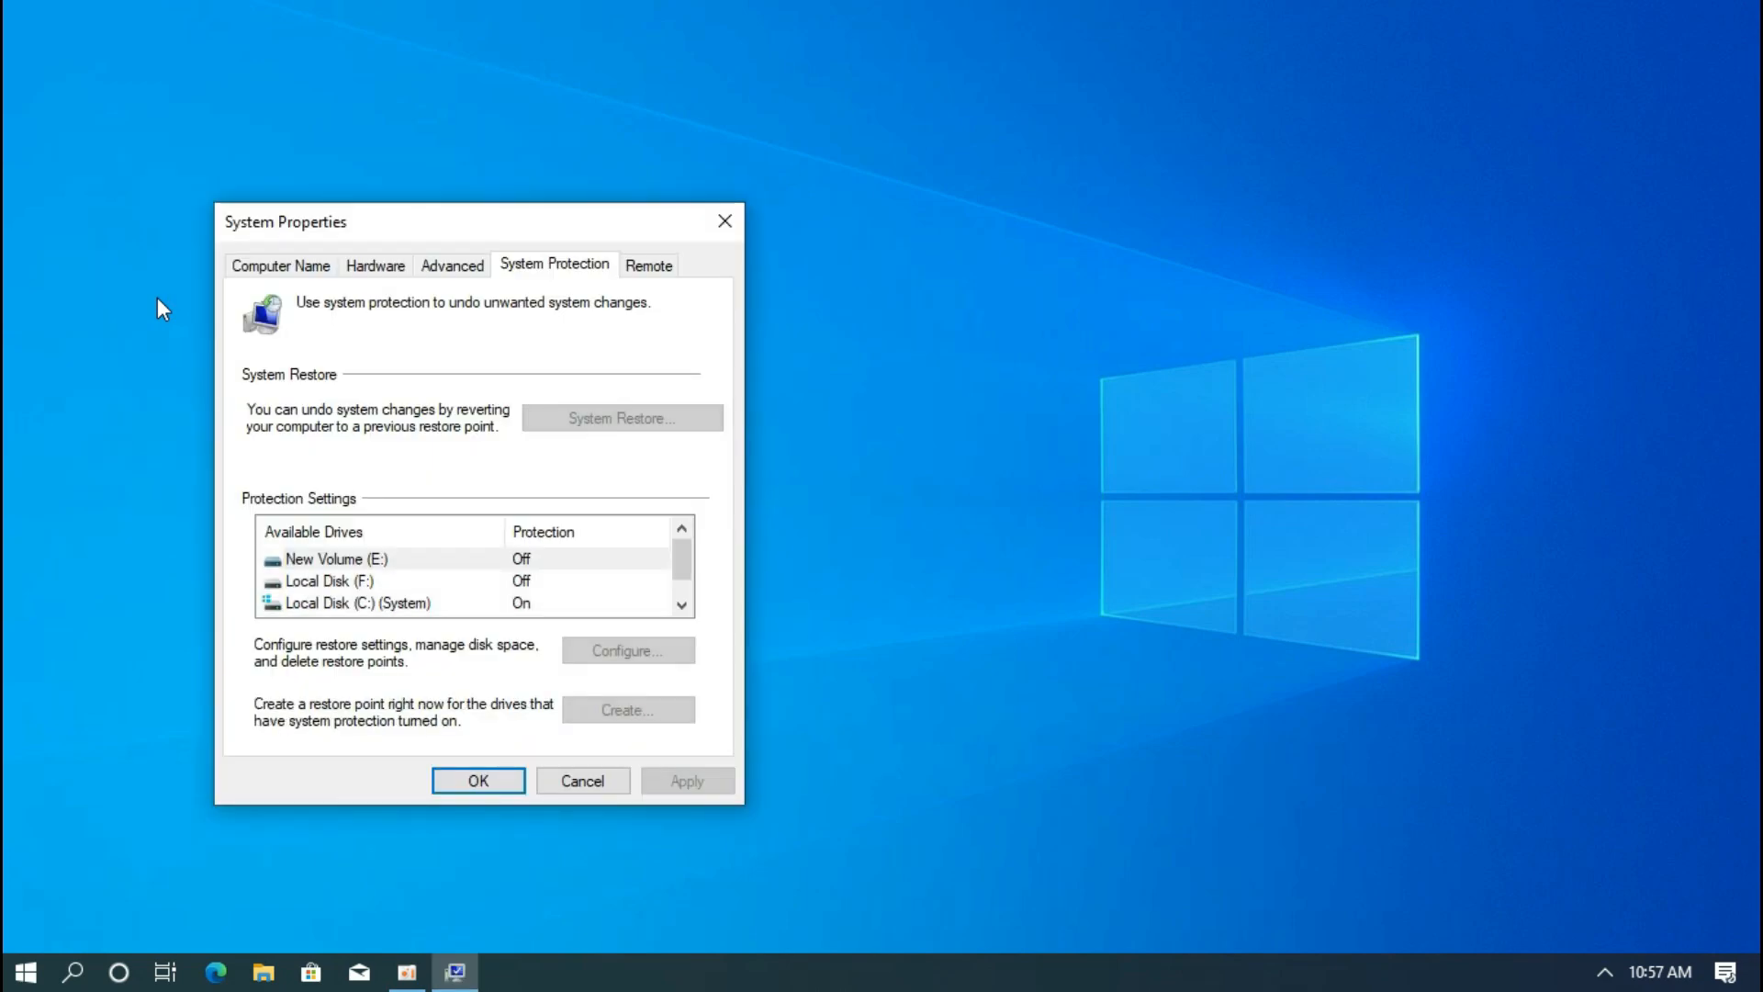
click(367, 603)
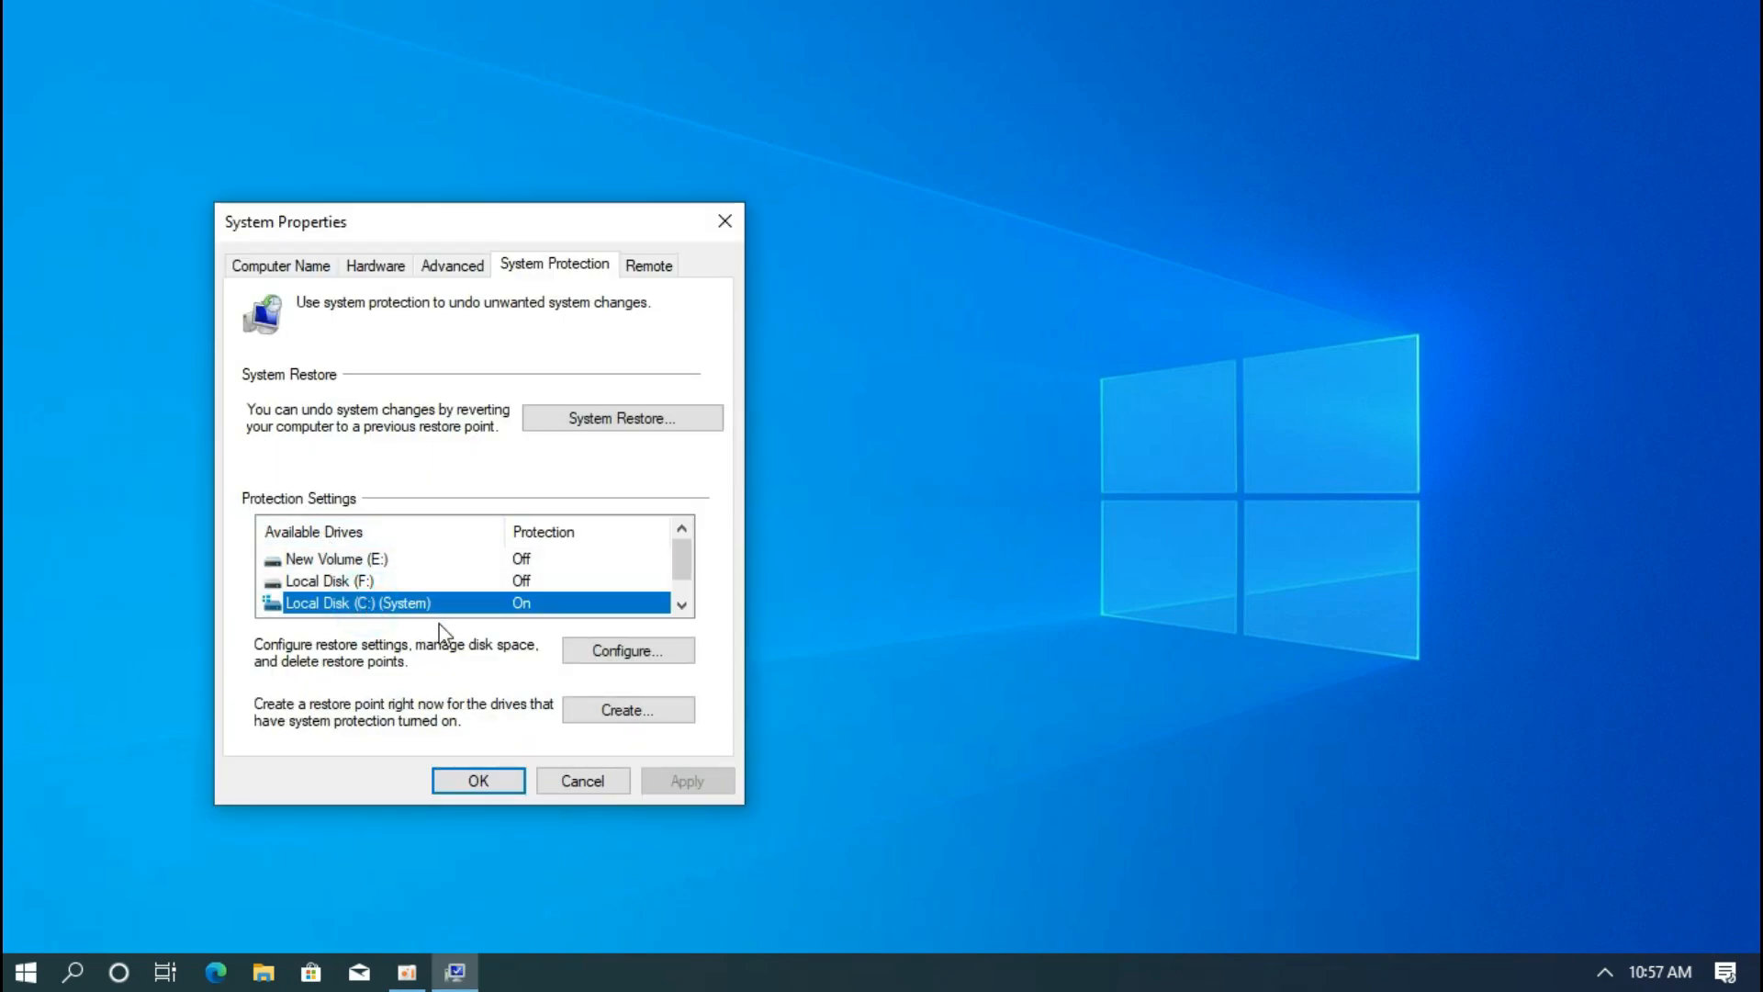
click(628, 652)
click(416, 407)
drag(450, 671, 451, 671)
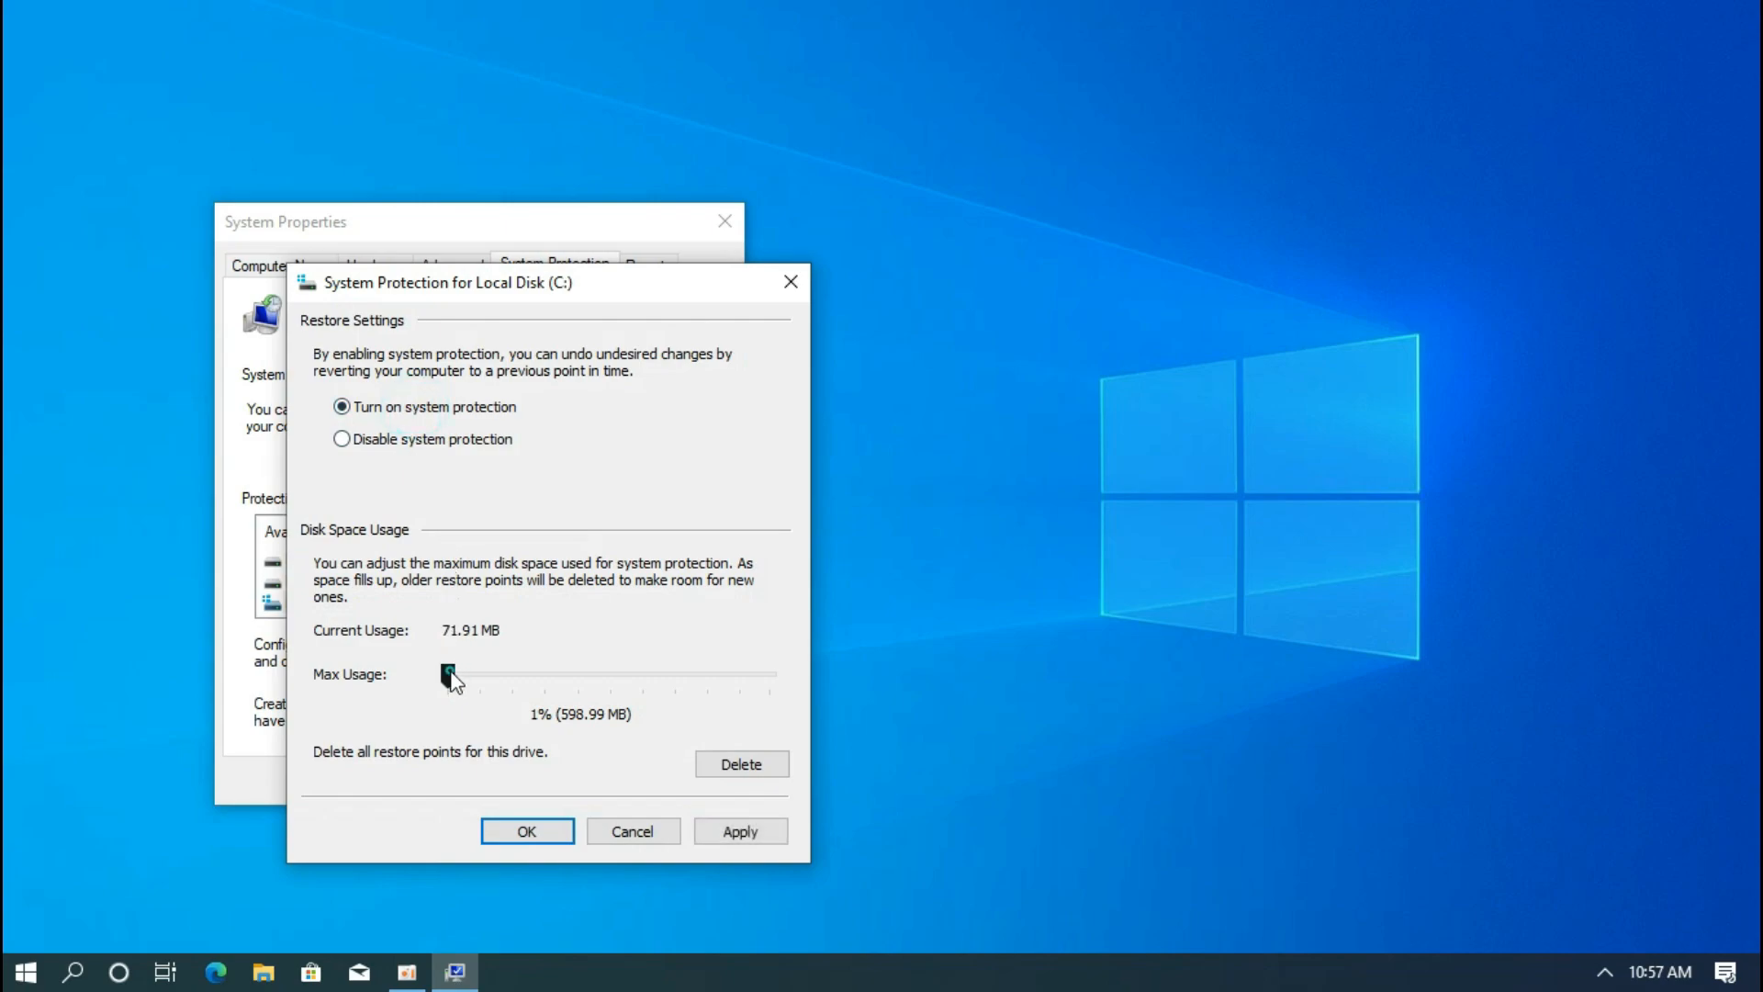
click(525, 831)
Create a restore point named 'restore', then close System Properties
click(602, 715)
click(412, 435)
text(restore)
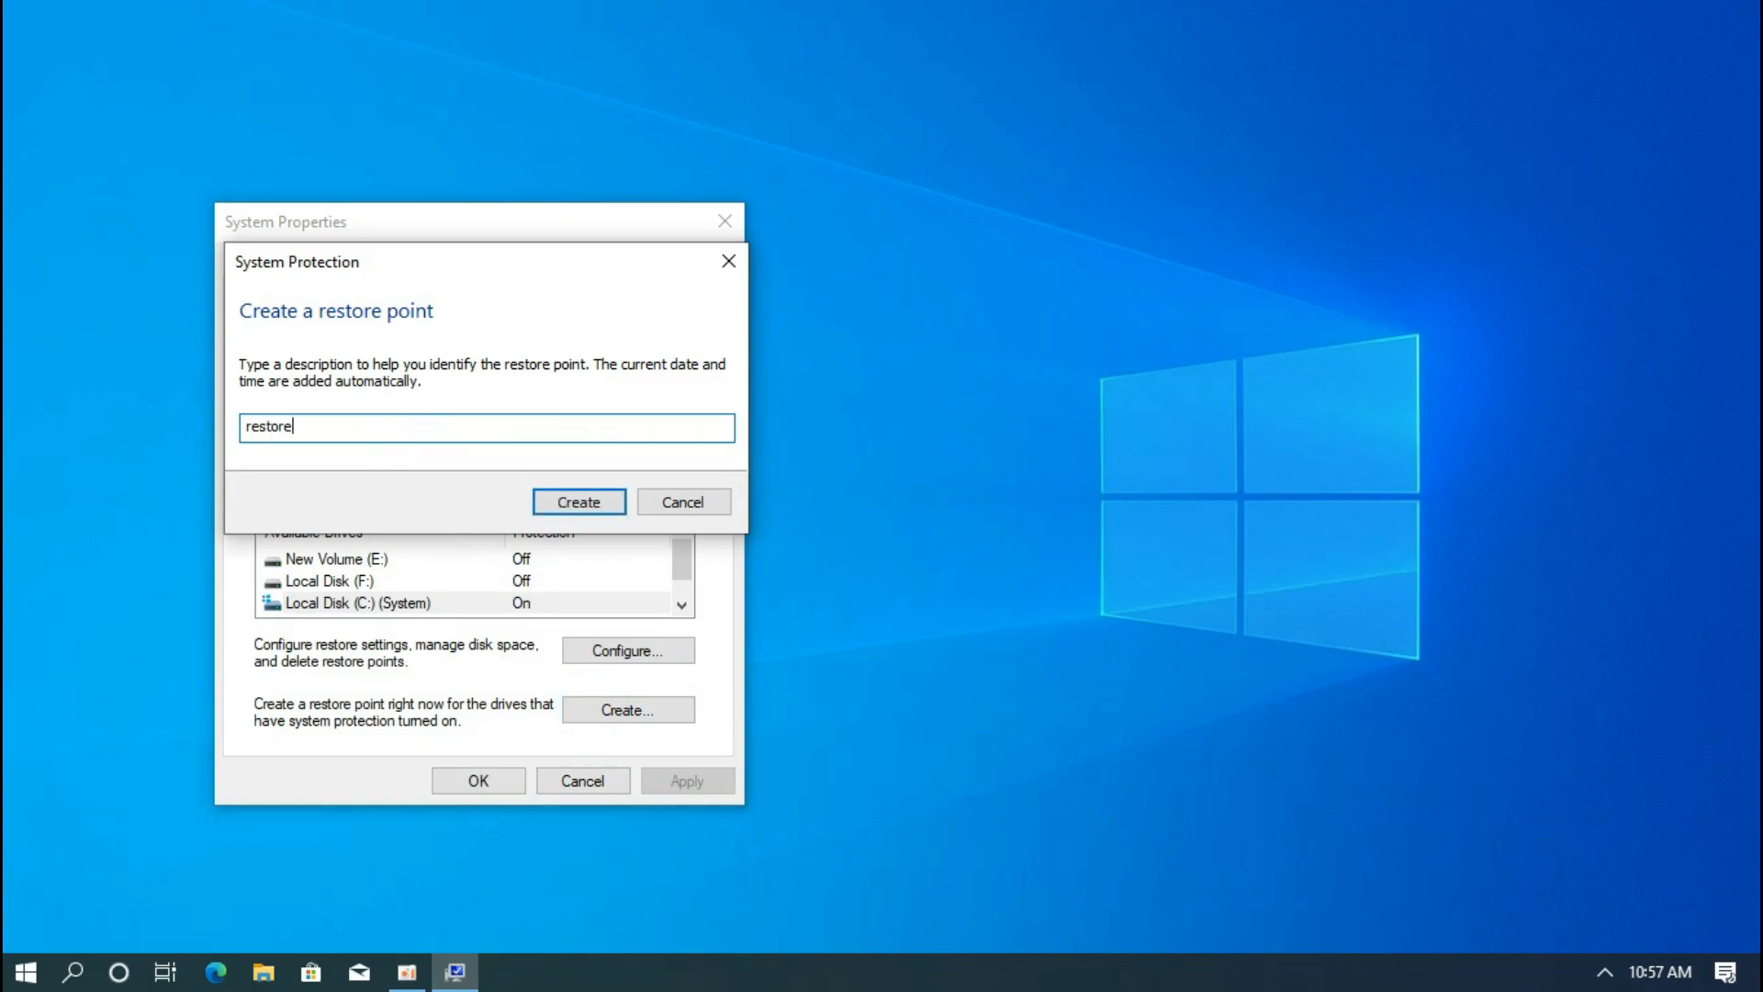
click(576, 506)
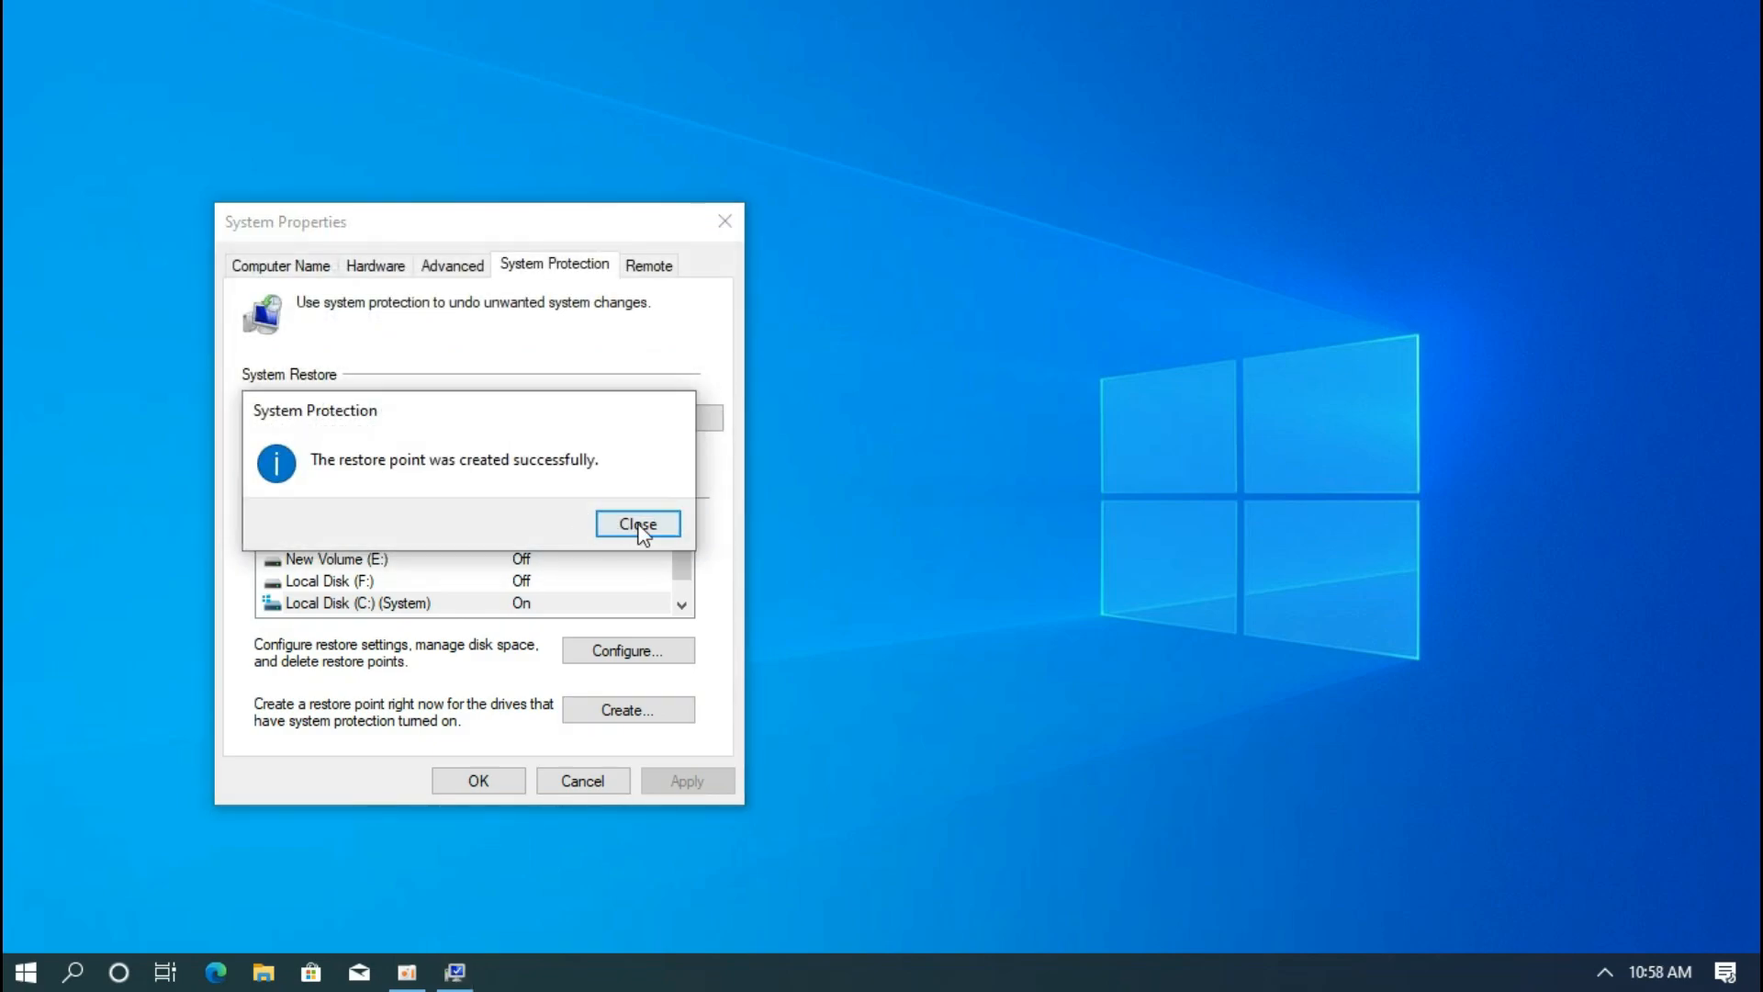
click(648, 520)
click(490, 778)
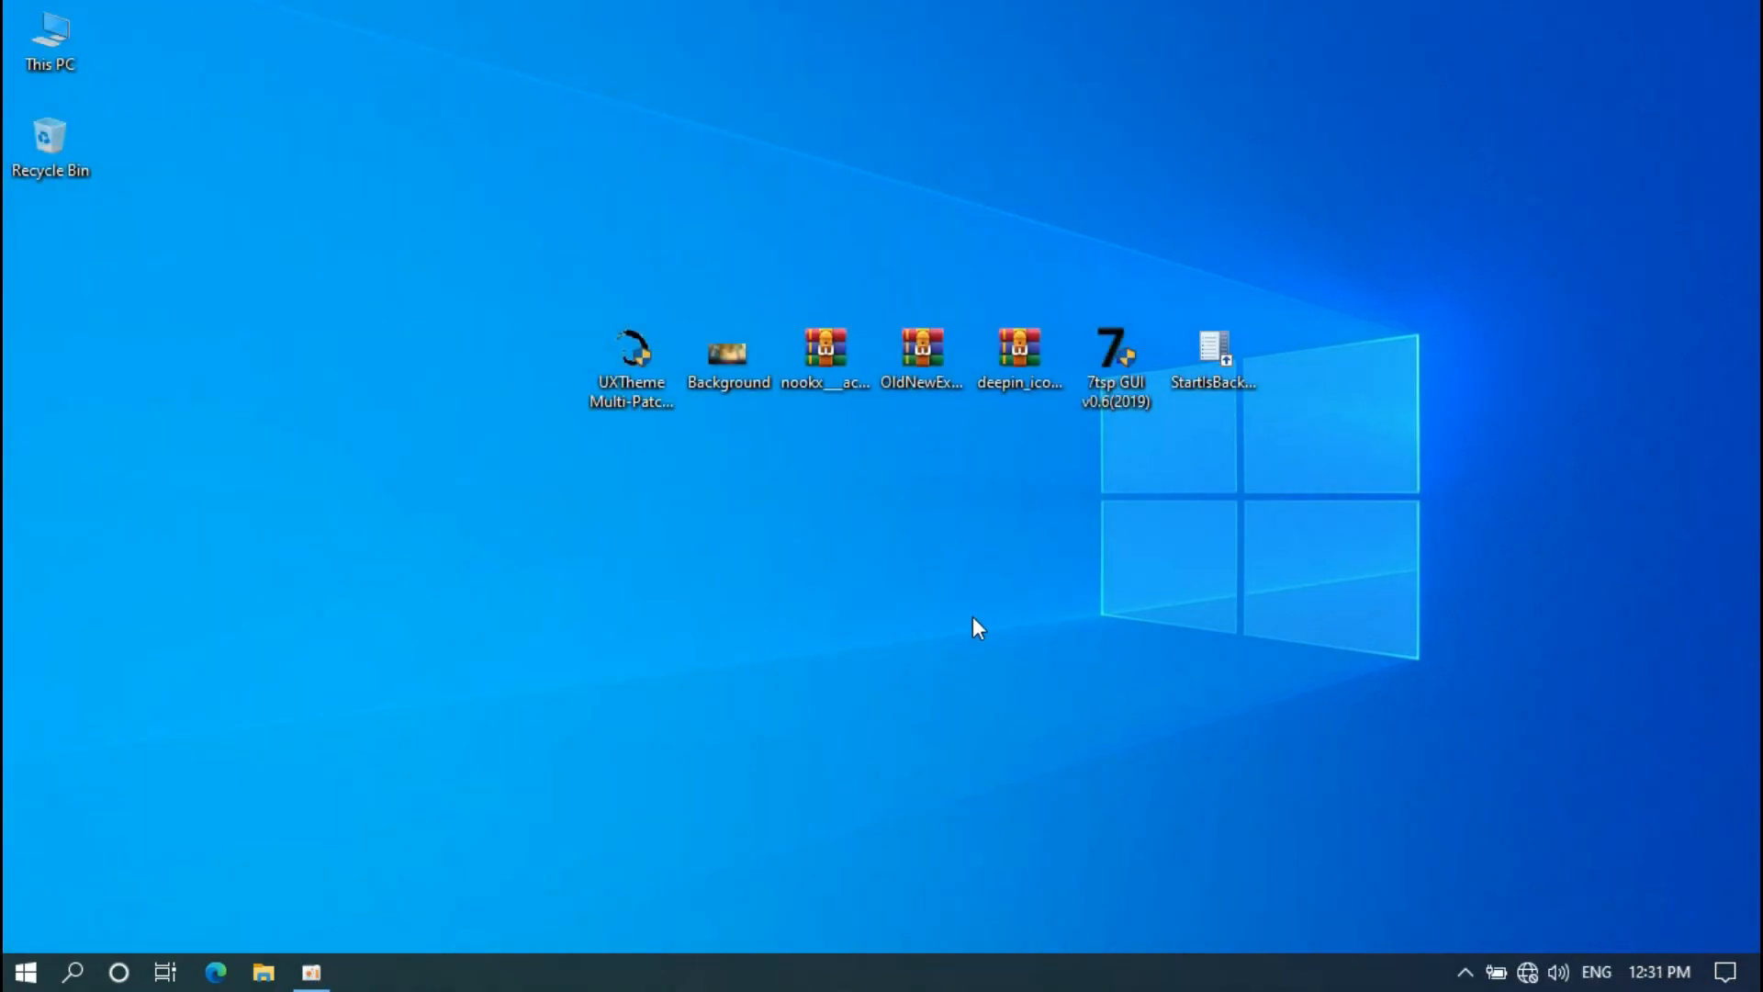
Run UXTheme Multi-Patcher 15.0 and patch with the Aero glass transparency hack enabled
click(651, 370)
double_click(651, 368)
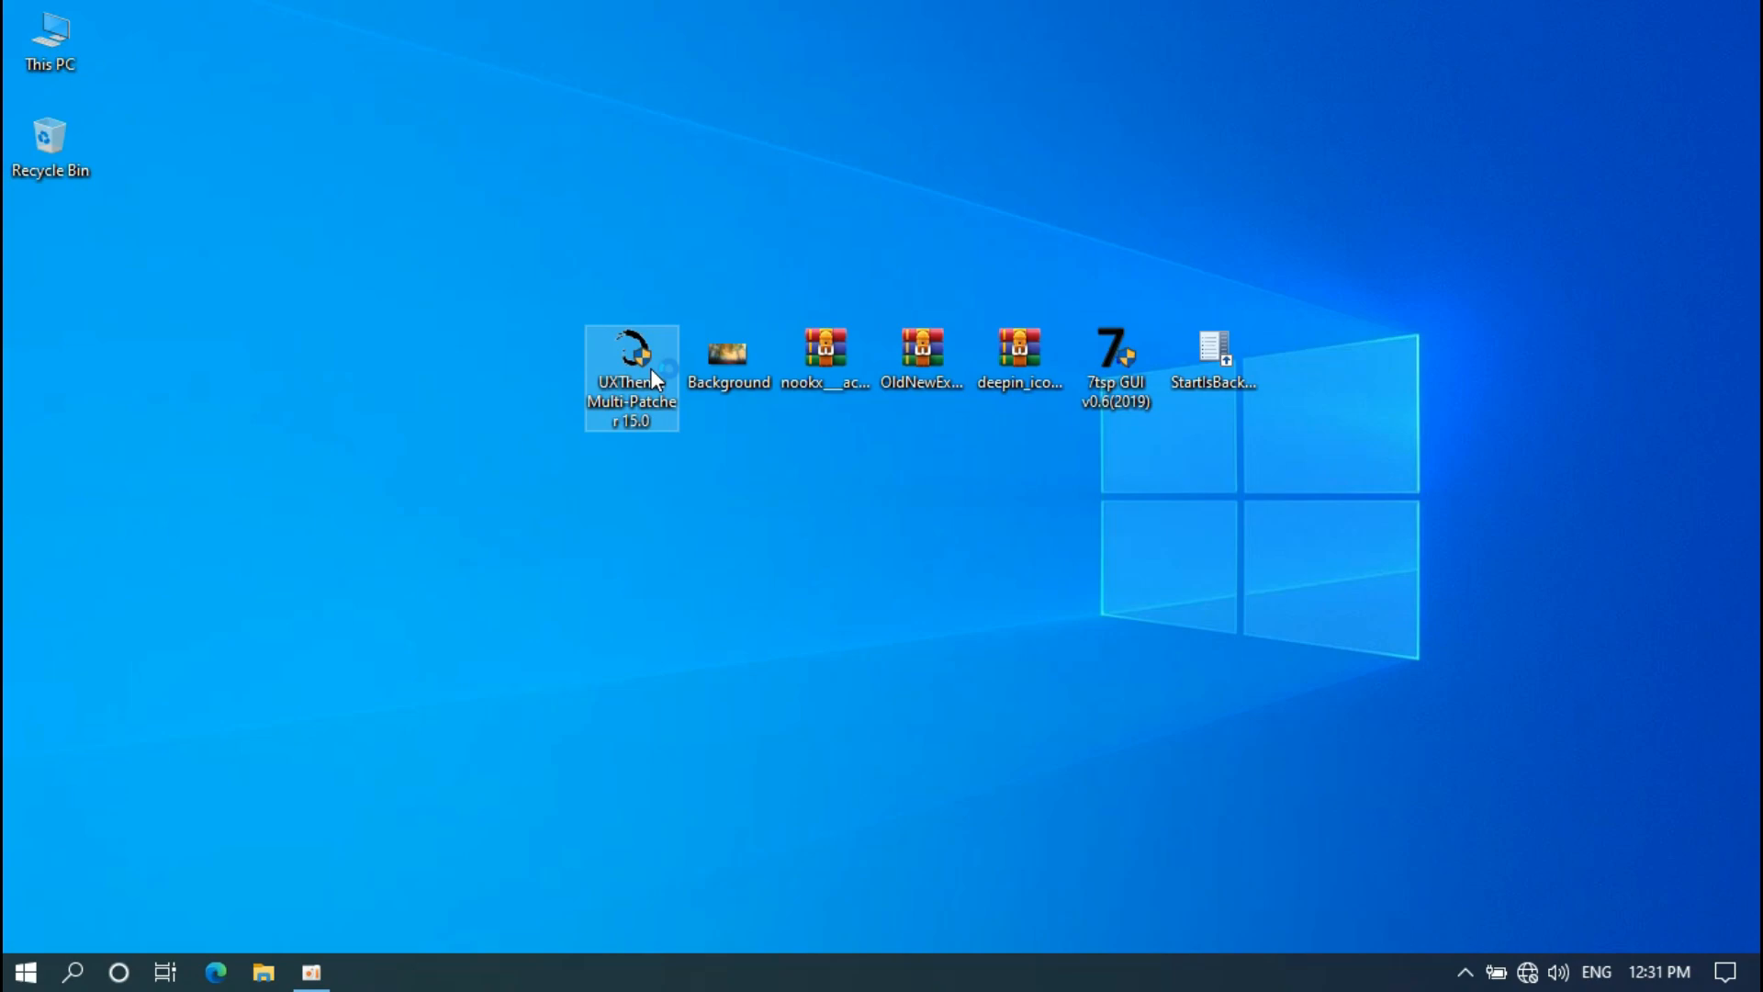
click(723, 668)
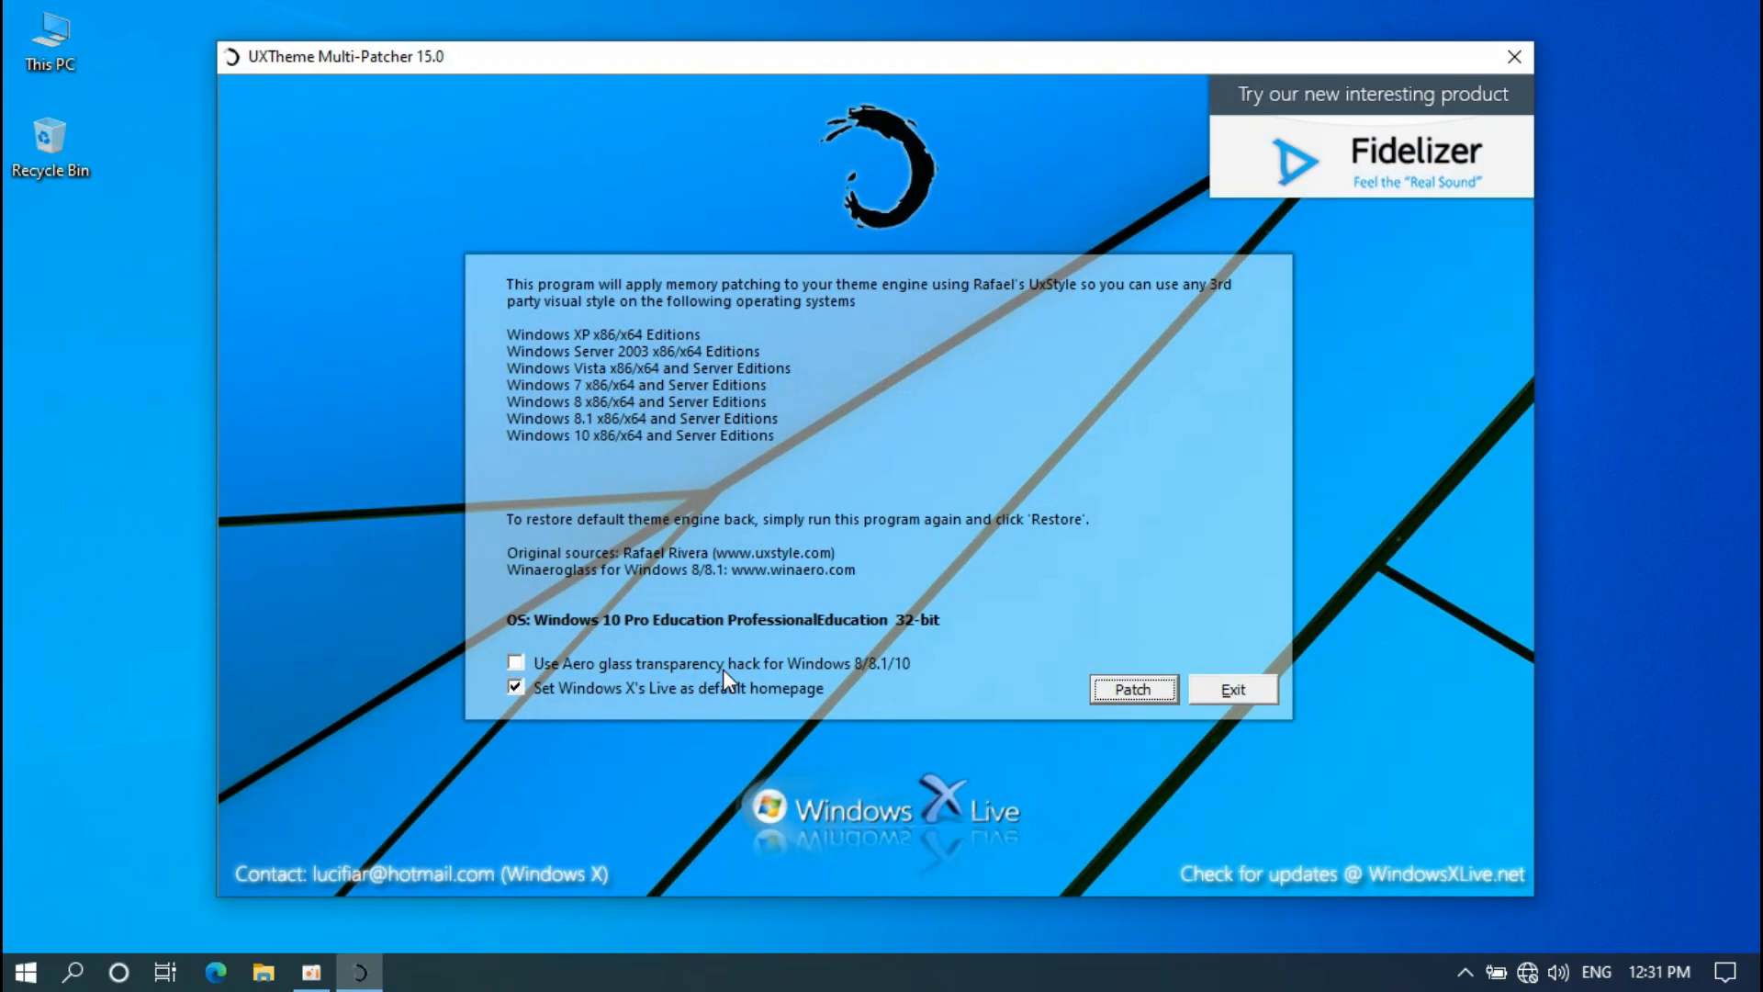
click(517, 663)
click(1130, 689)
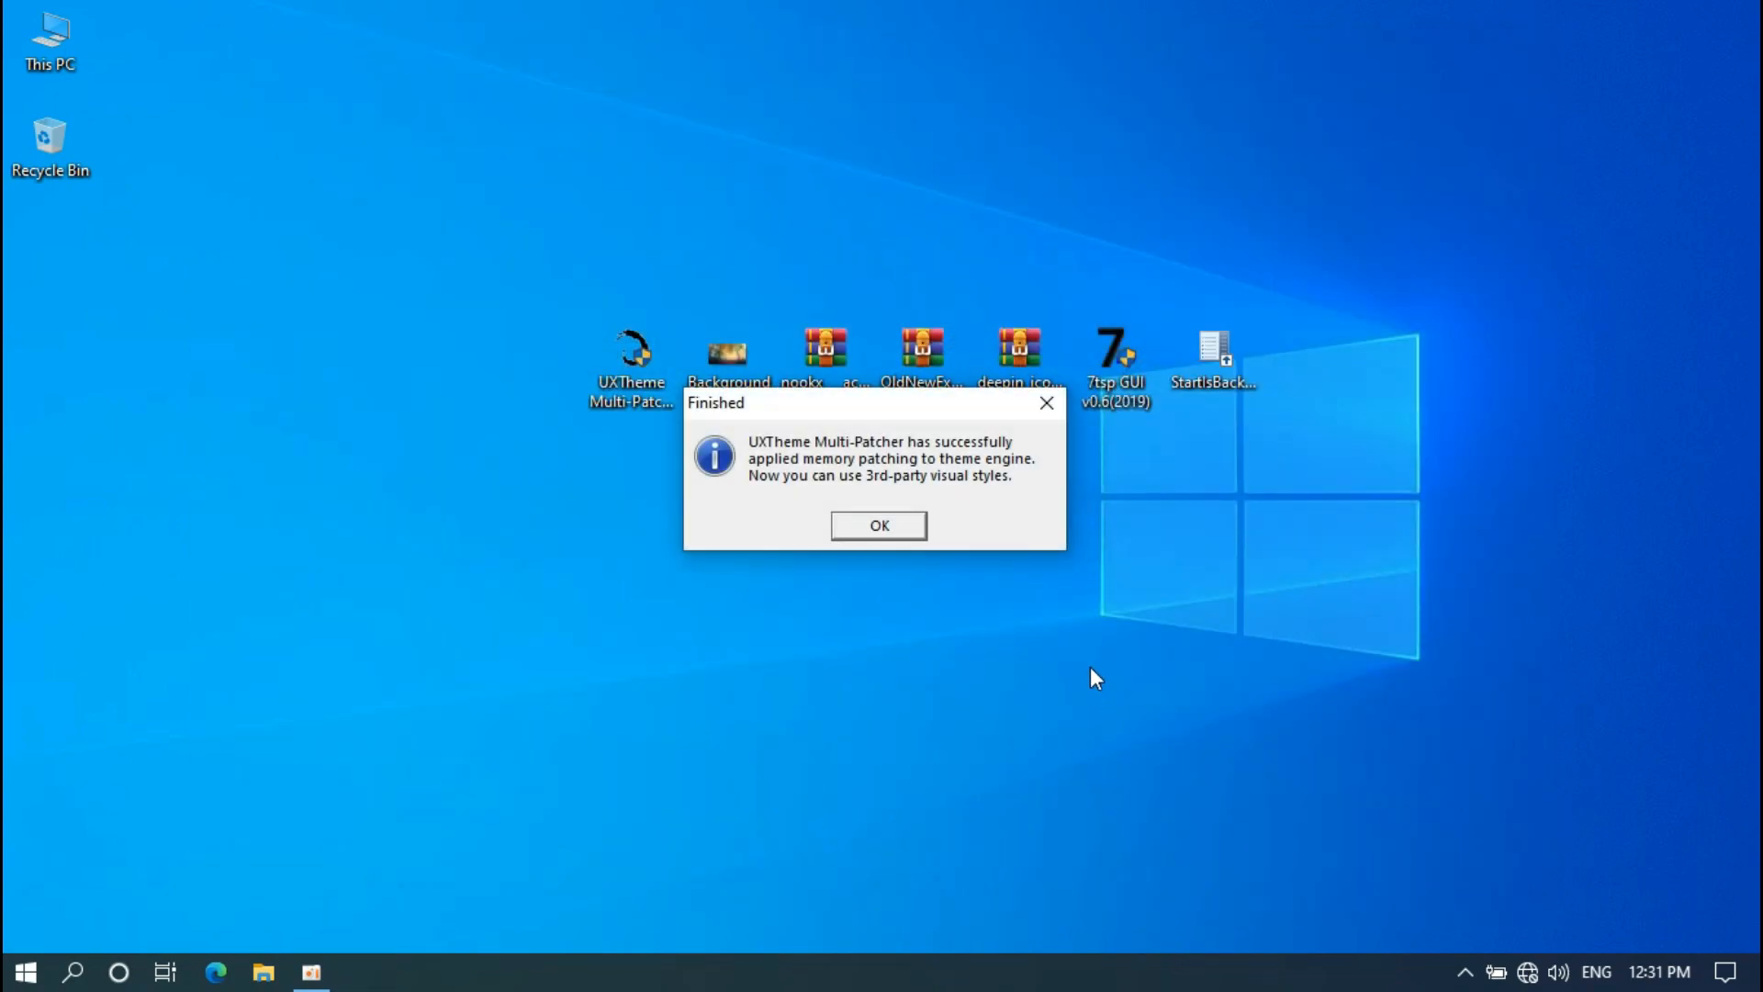
click(913, 527)
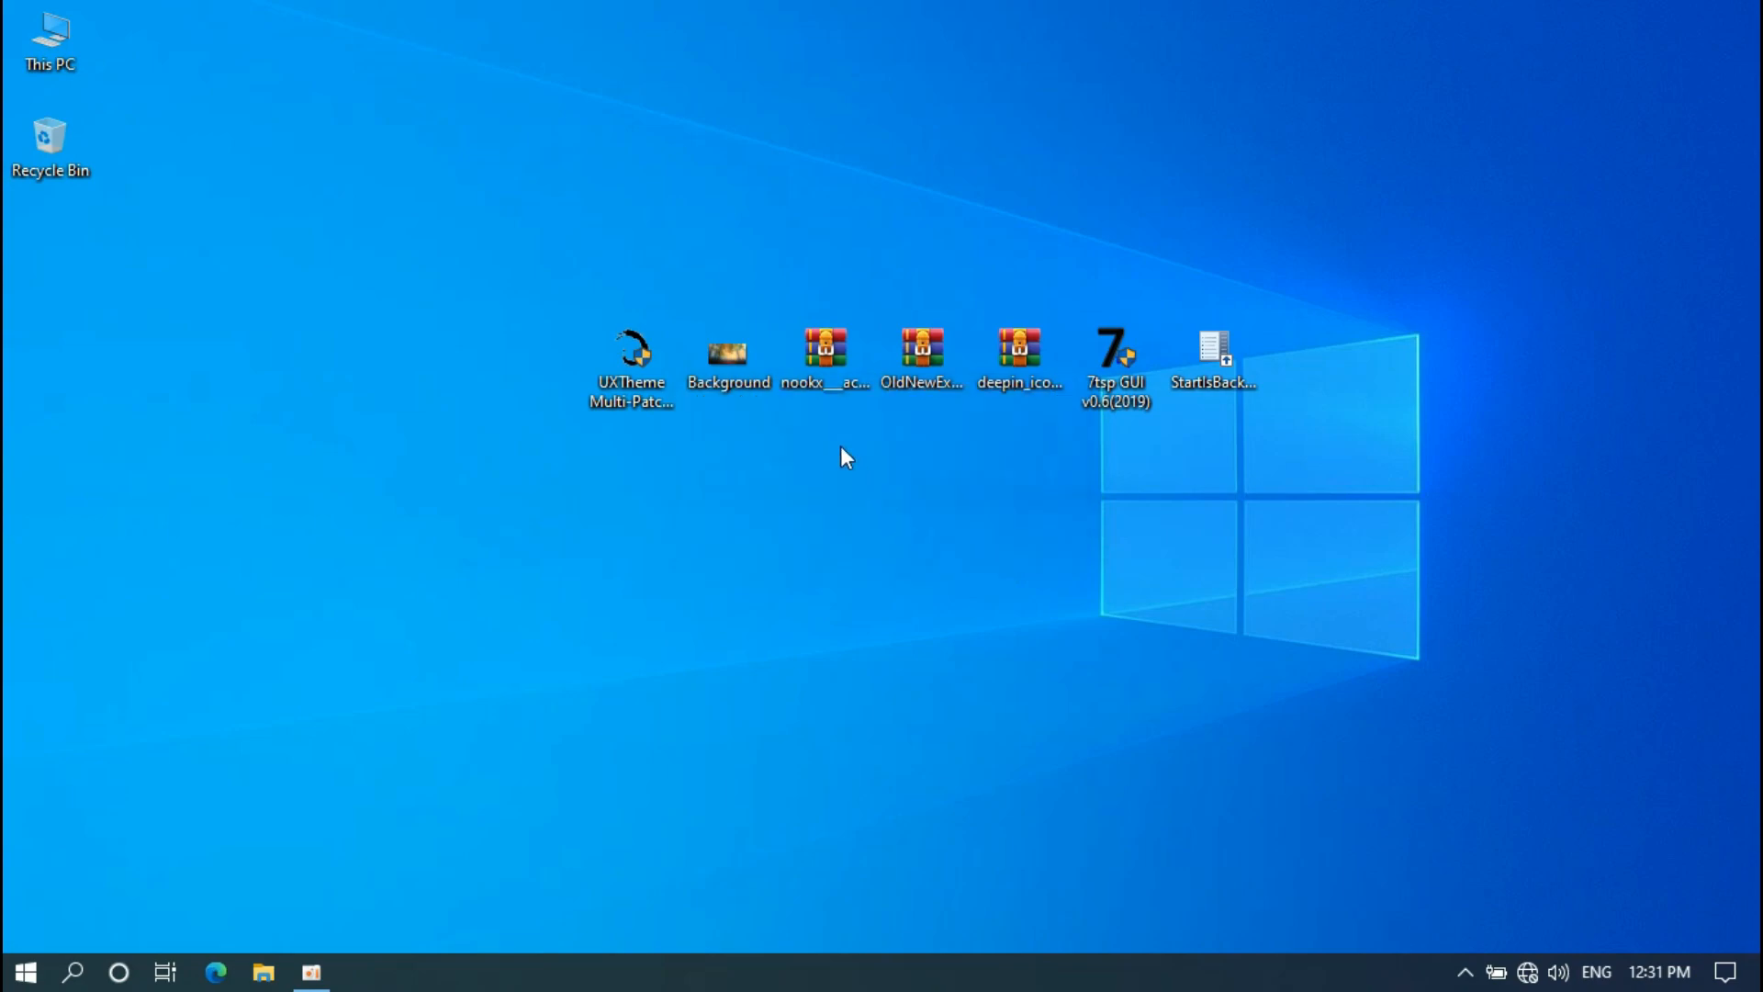
Set the Background image as wallpaper and extract the nookx archive into a mid-desktop folder
right_click(747, 356)
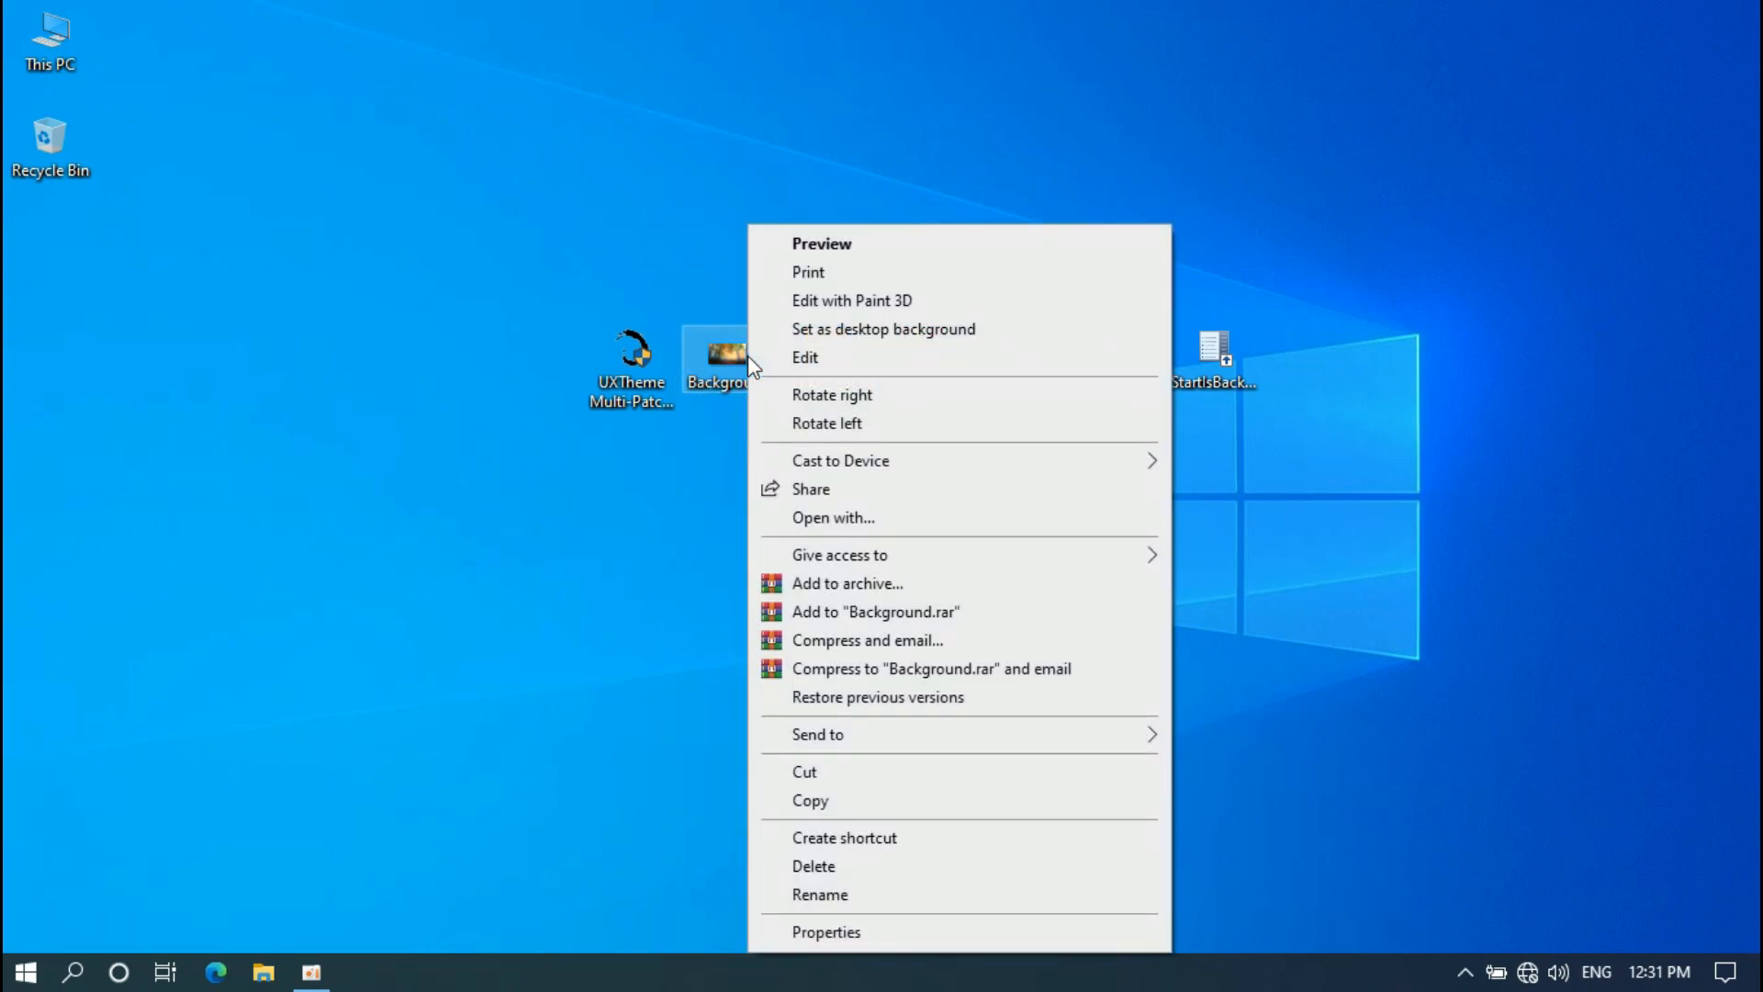
click(806, 331)
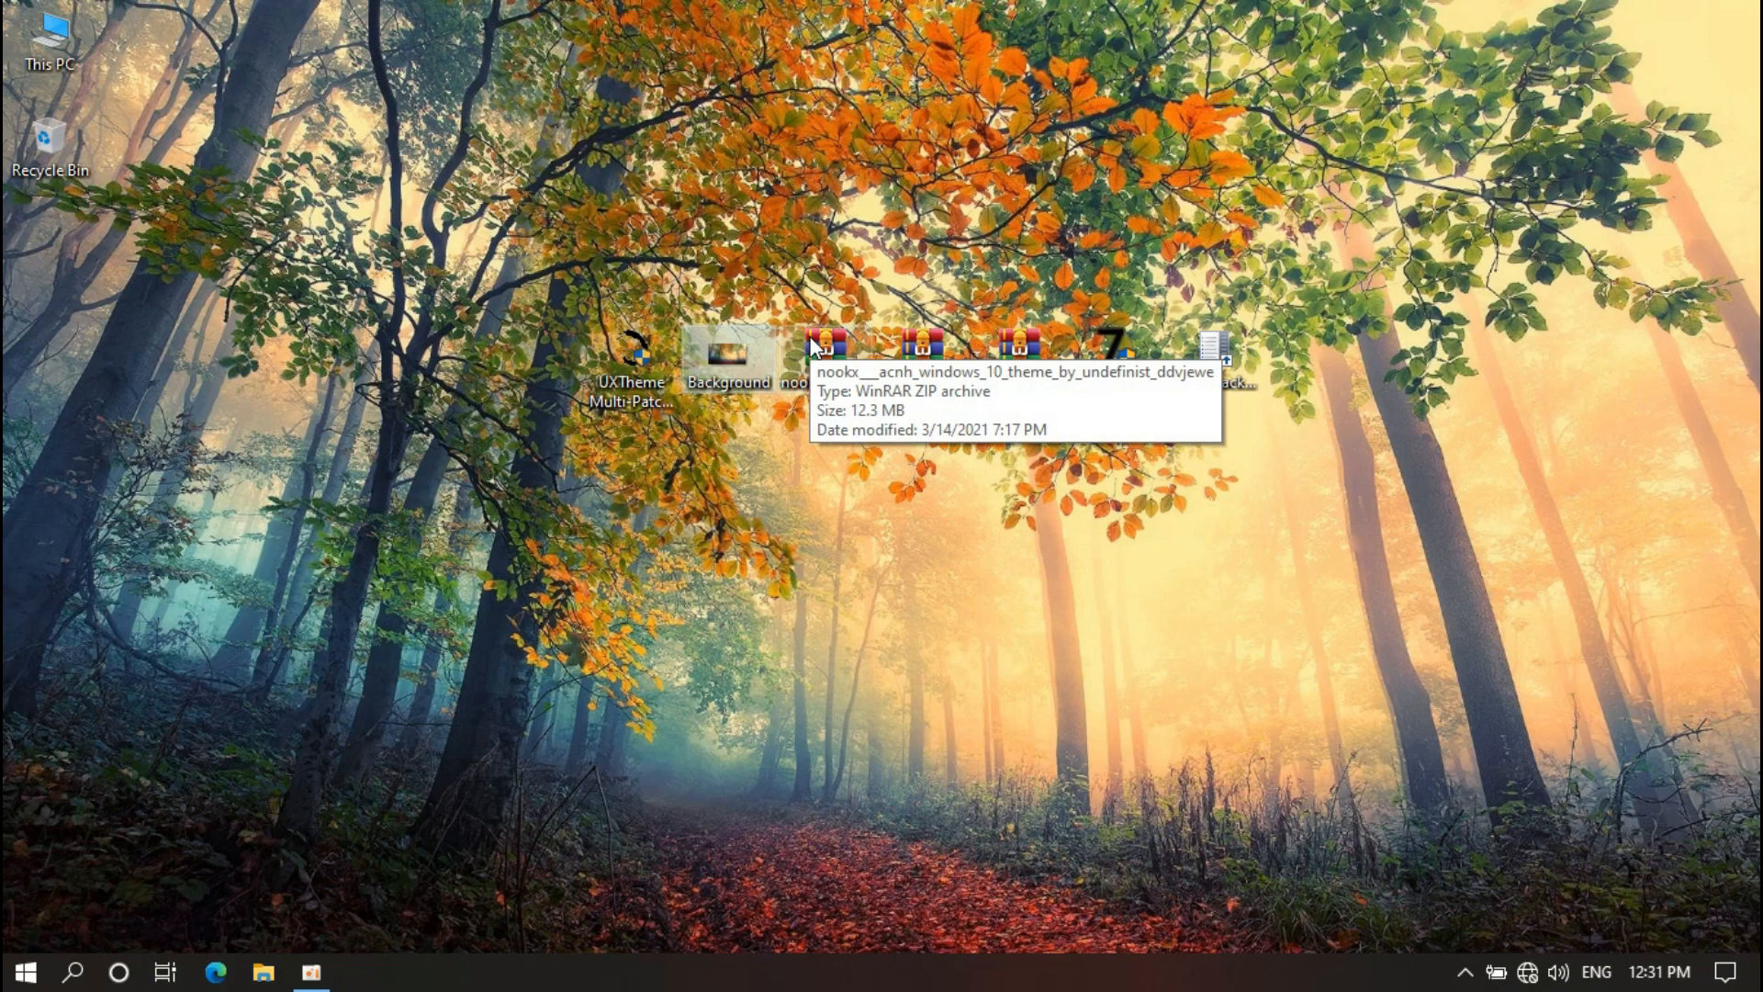
right_click(817, 348)
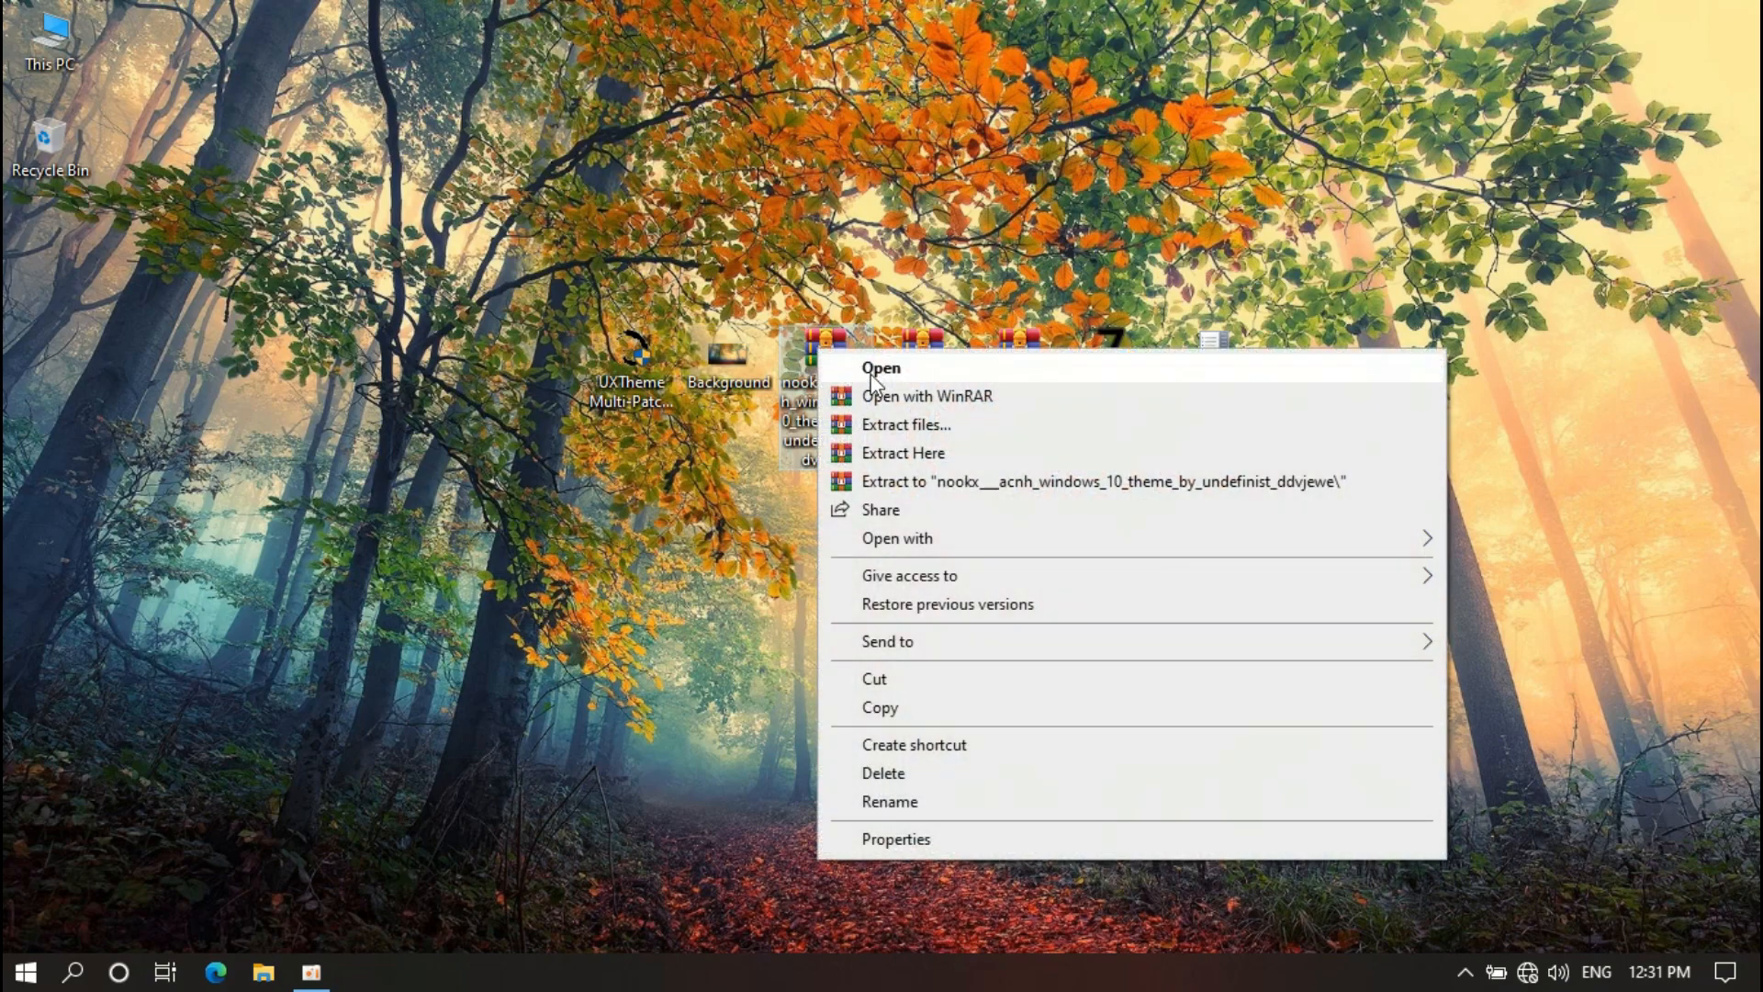
click(886, 424)
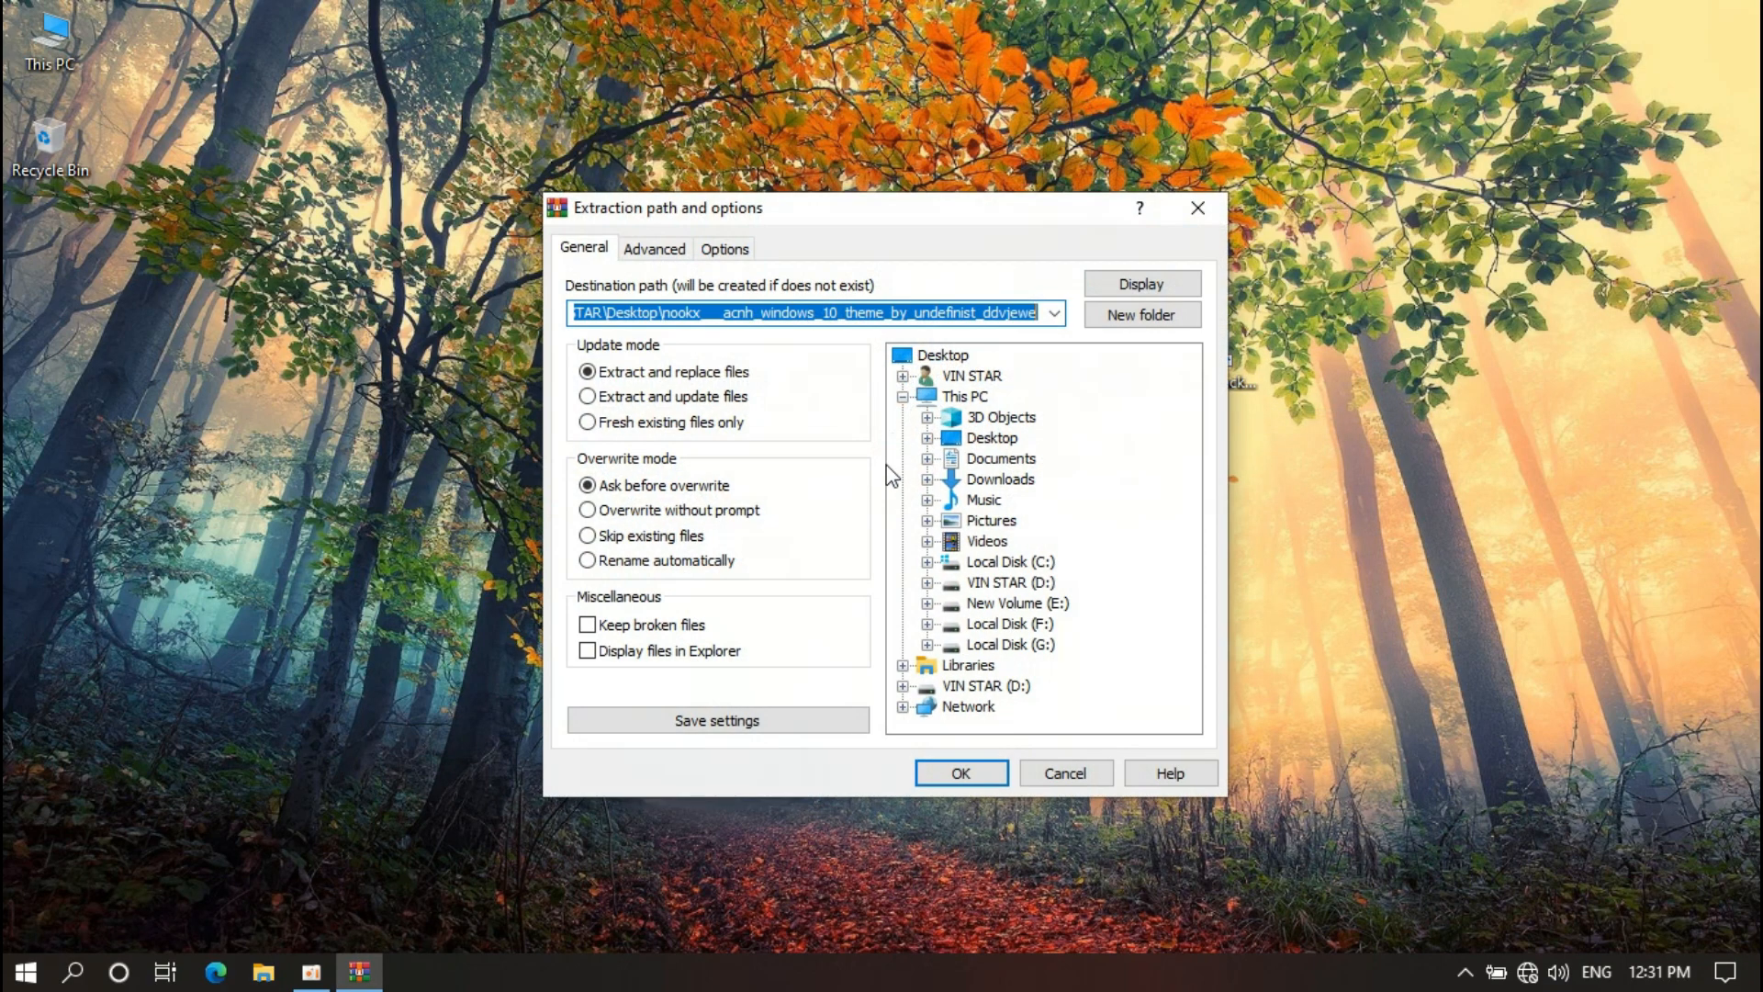
click(961, 774)
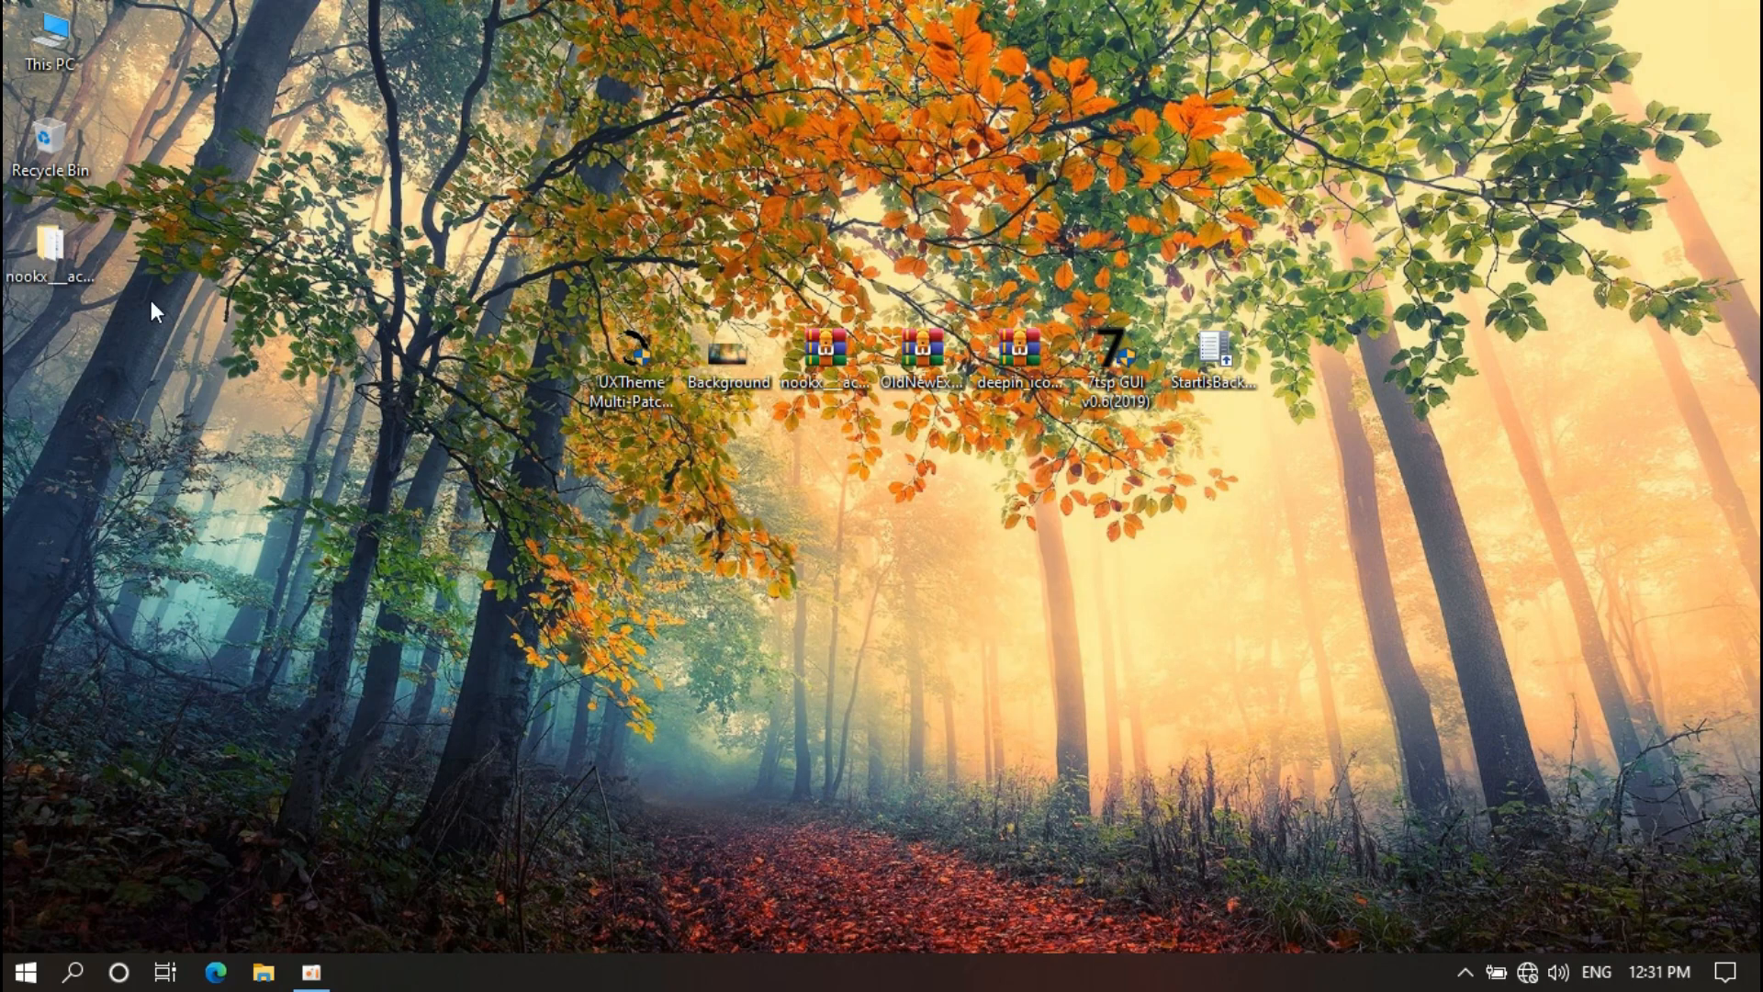
drag(807, 467, 819, 461)
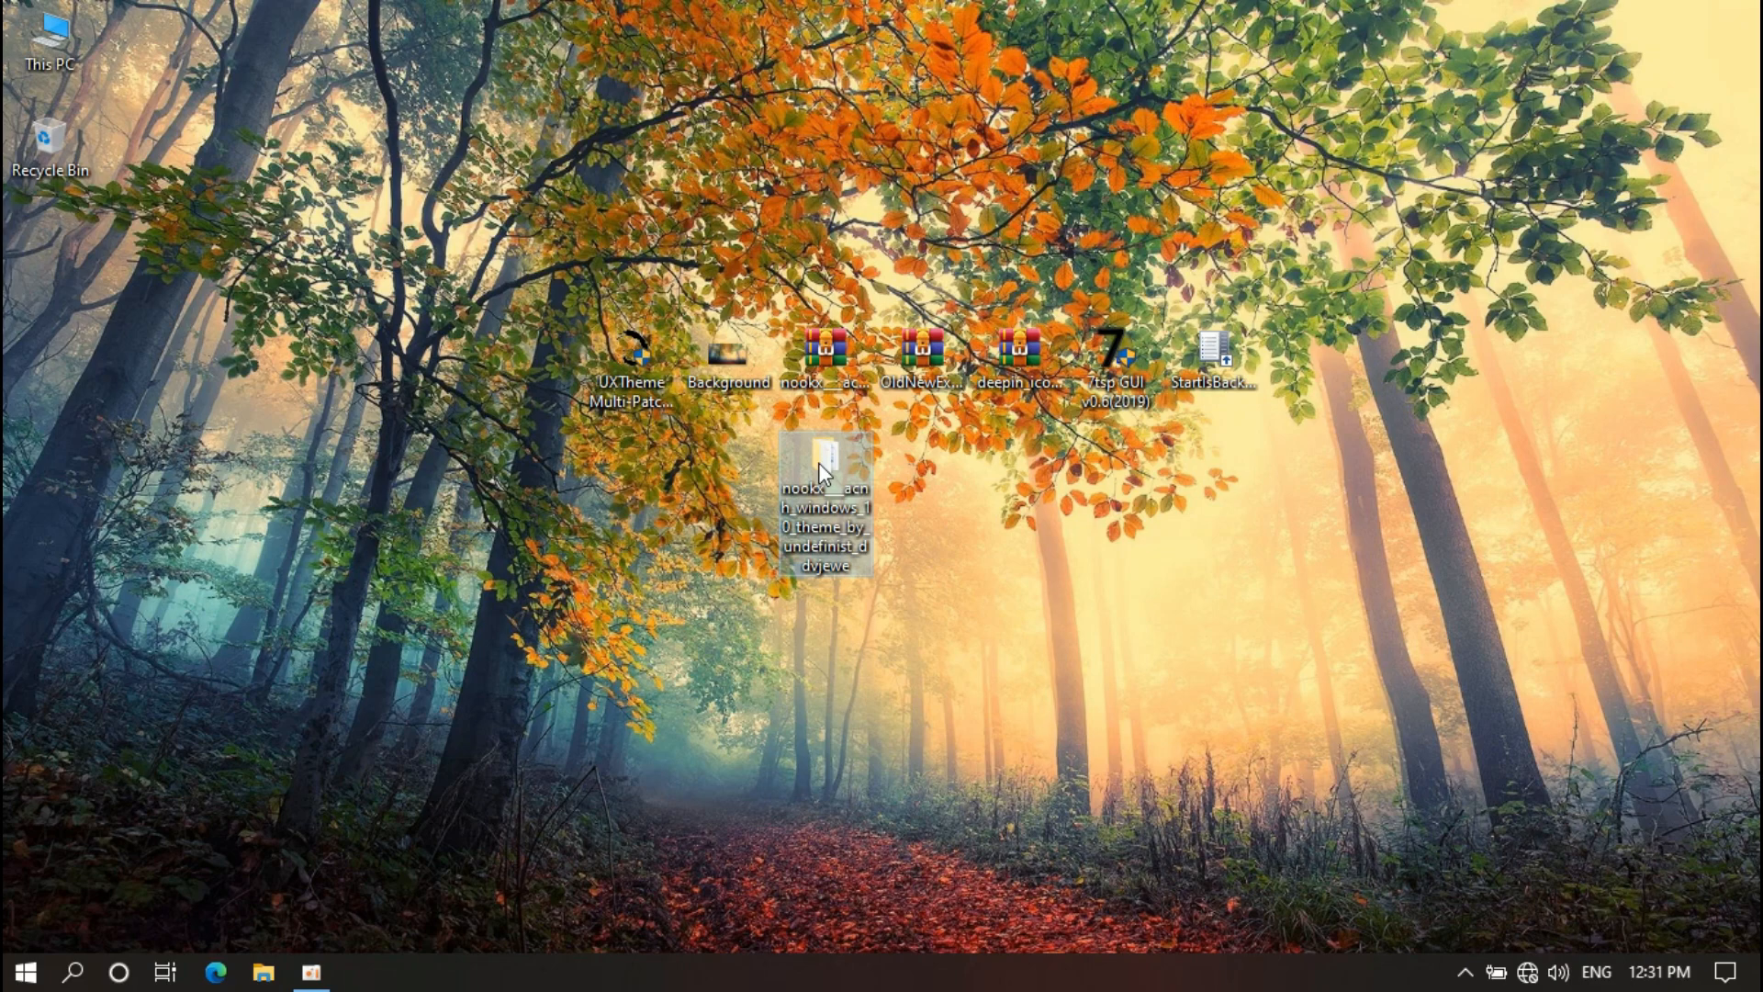
Copy all seven items in the nookx Theme folder, then open Local Disk (C:) via This PC
double_click(818, 466)
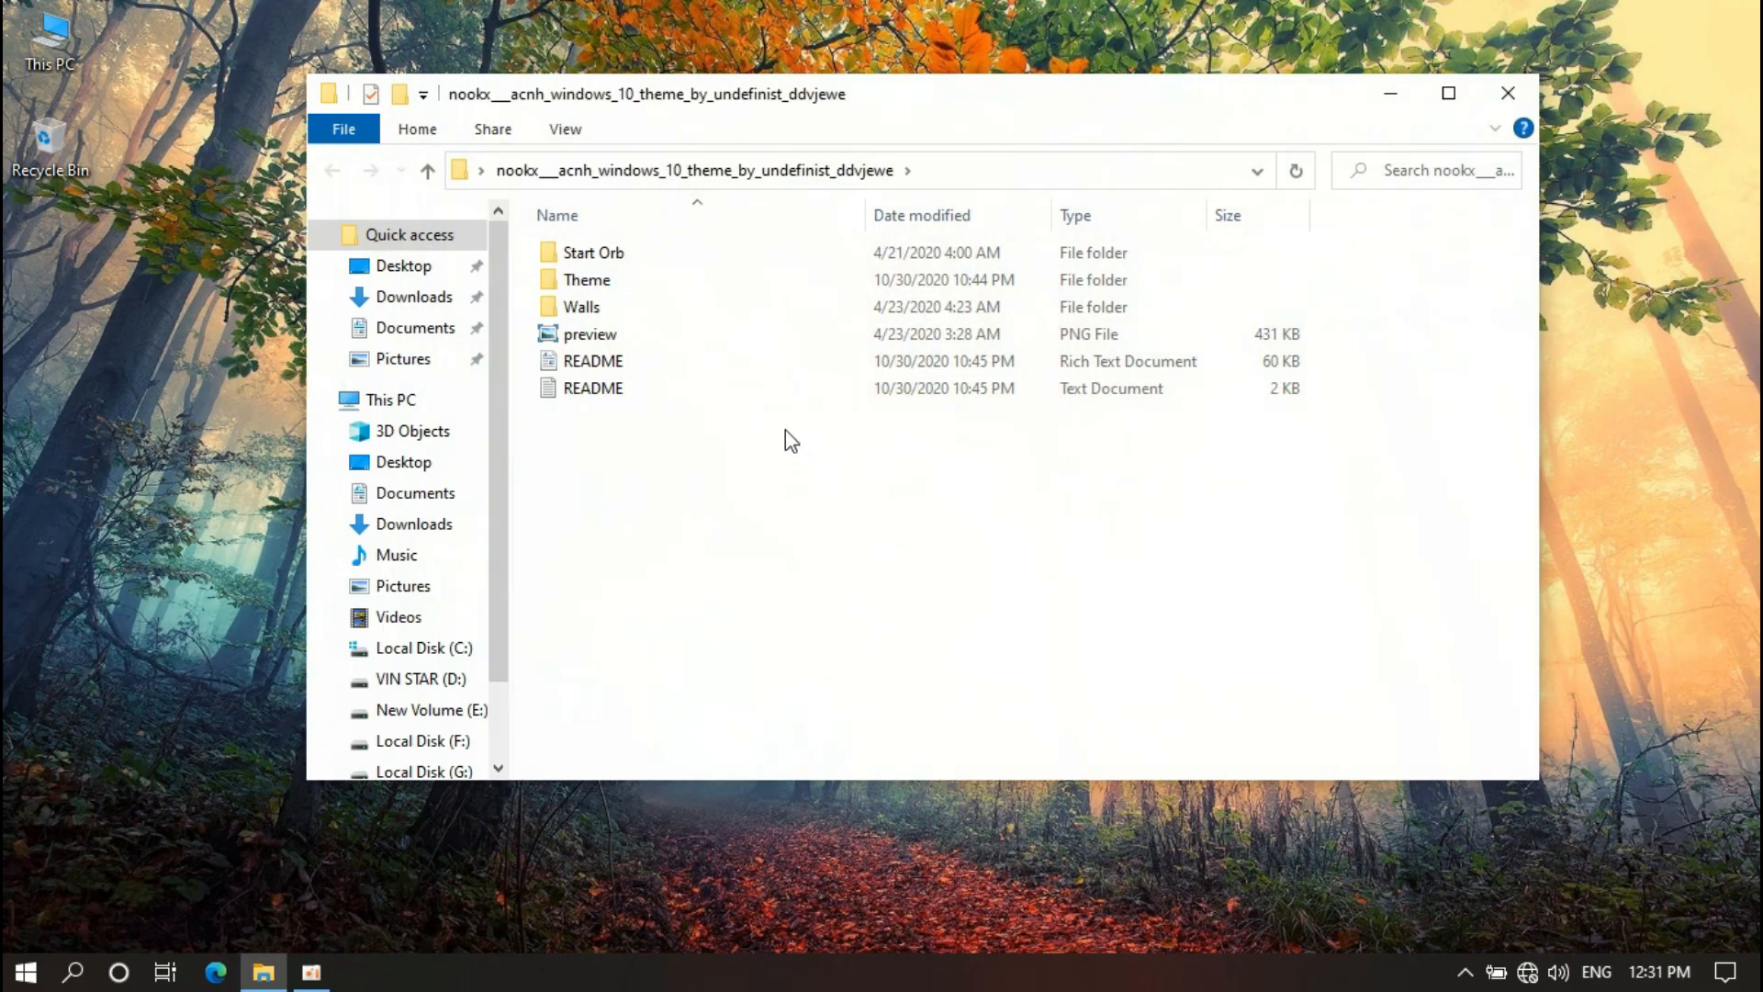
click(576, 288)
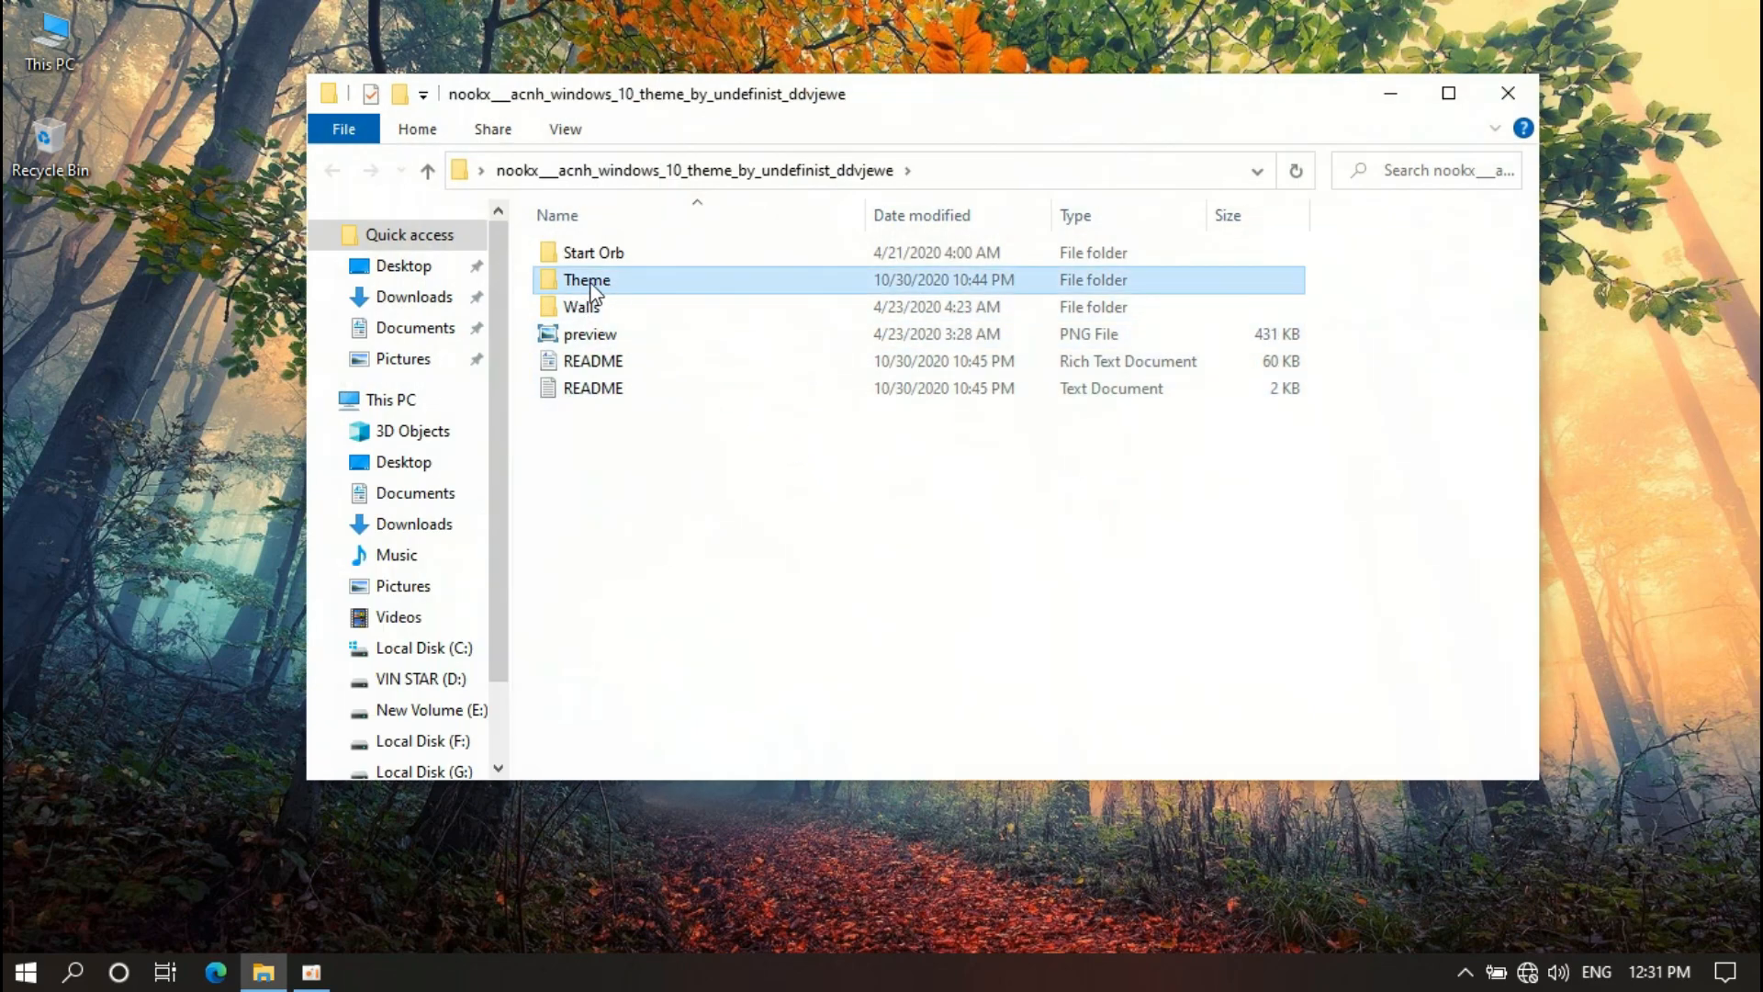
double_click(624, 281)
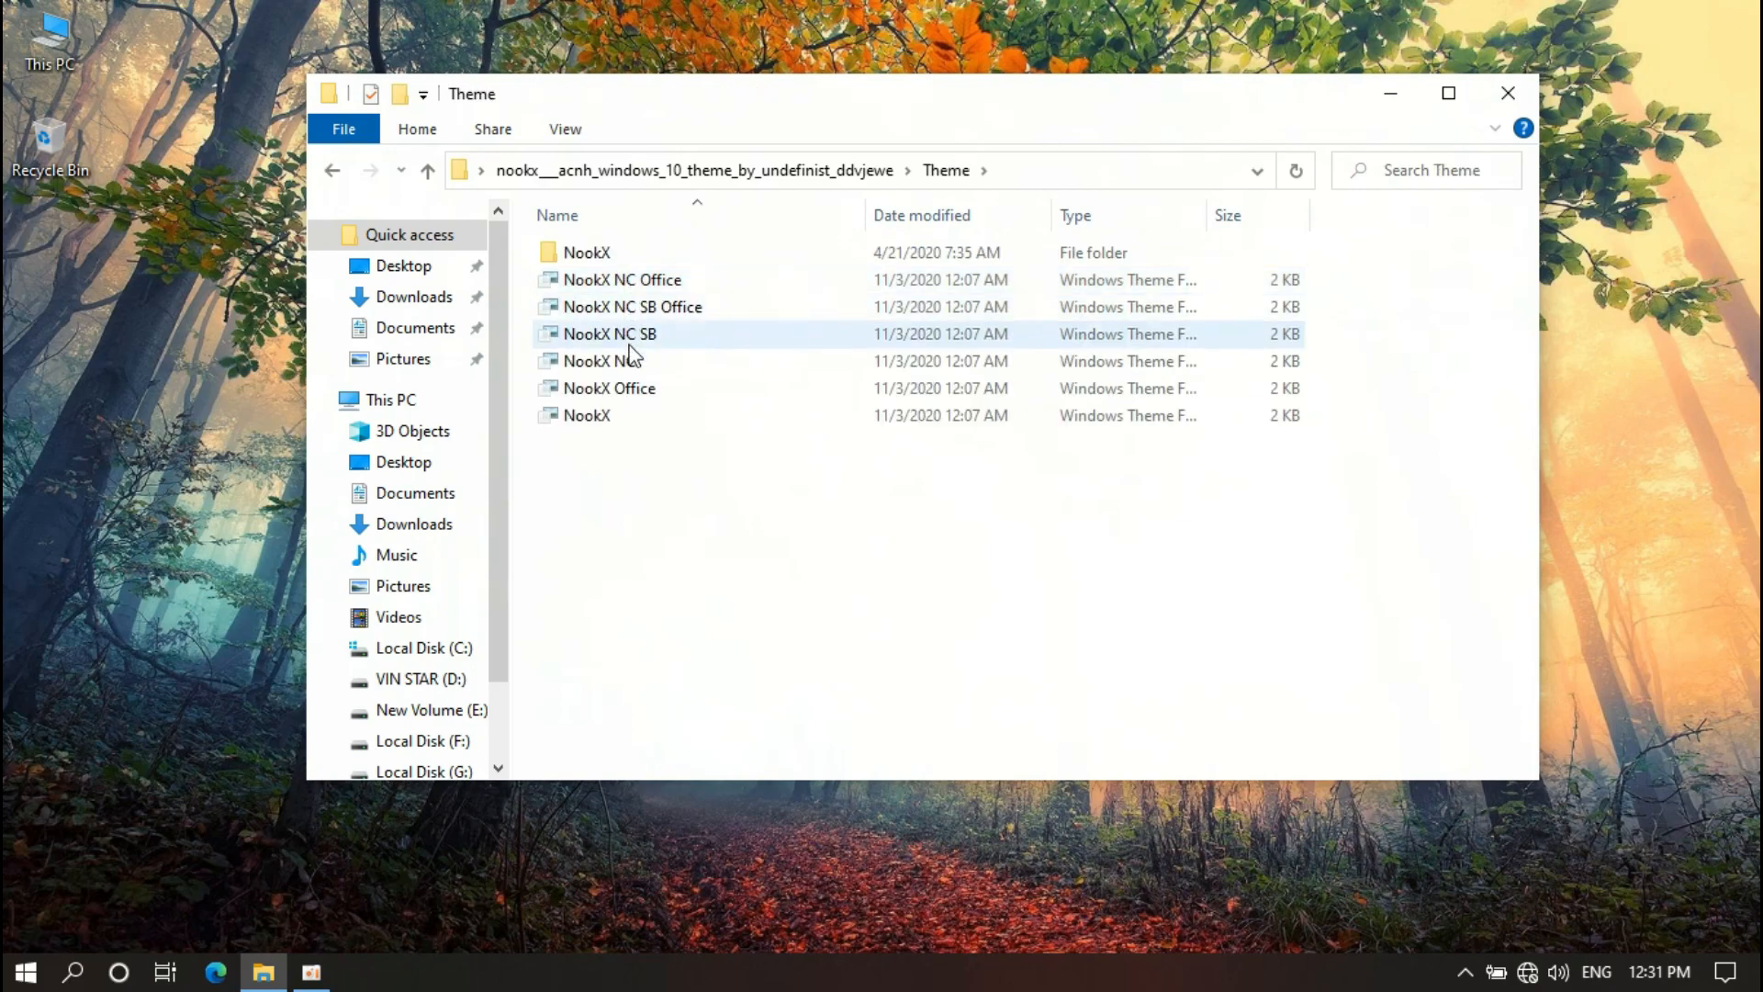
drag(629, 475, 630, 257)
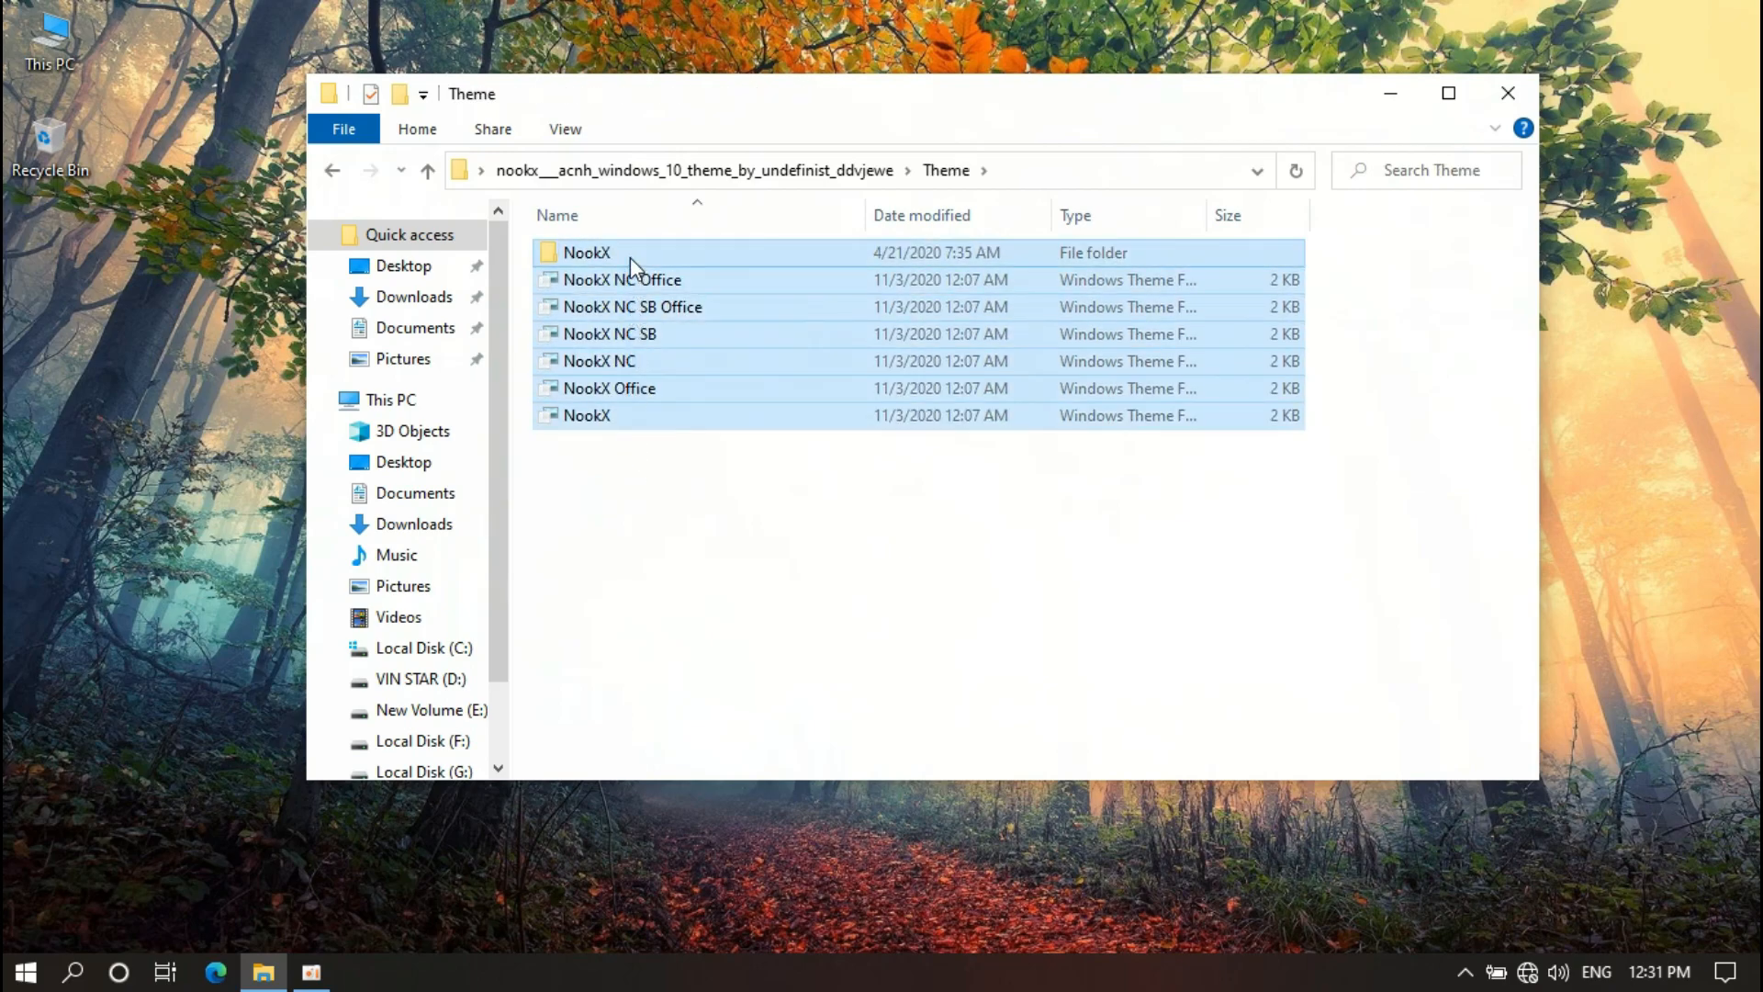
right_click(630, 257)
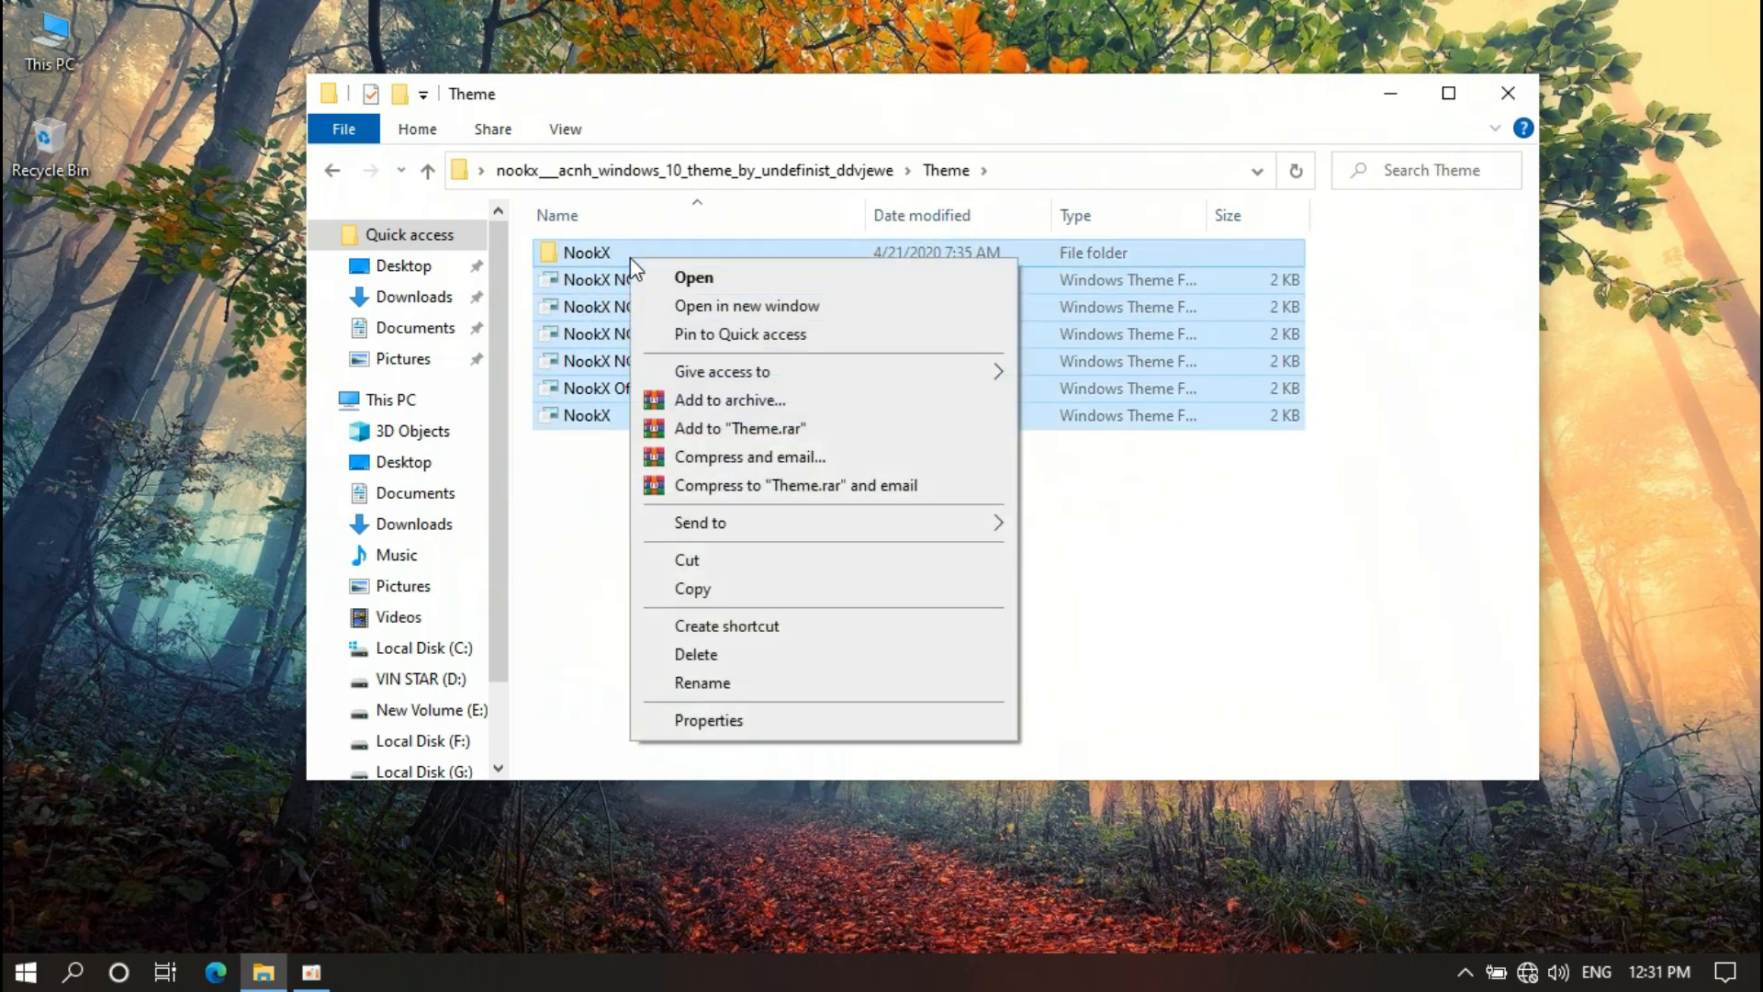
click(689, 589)
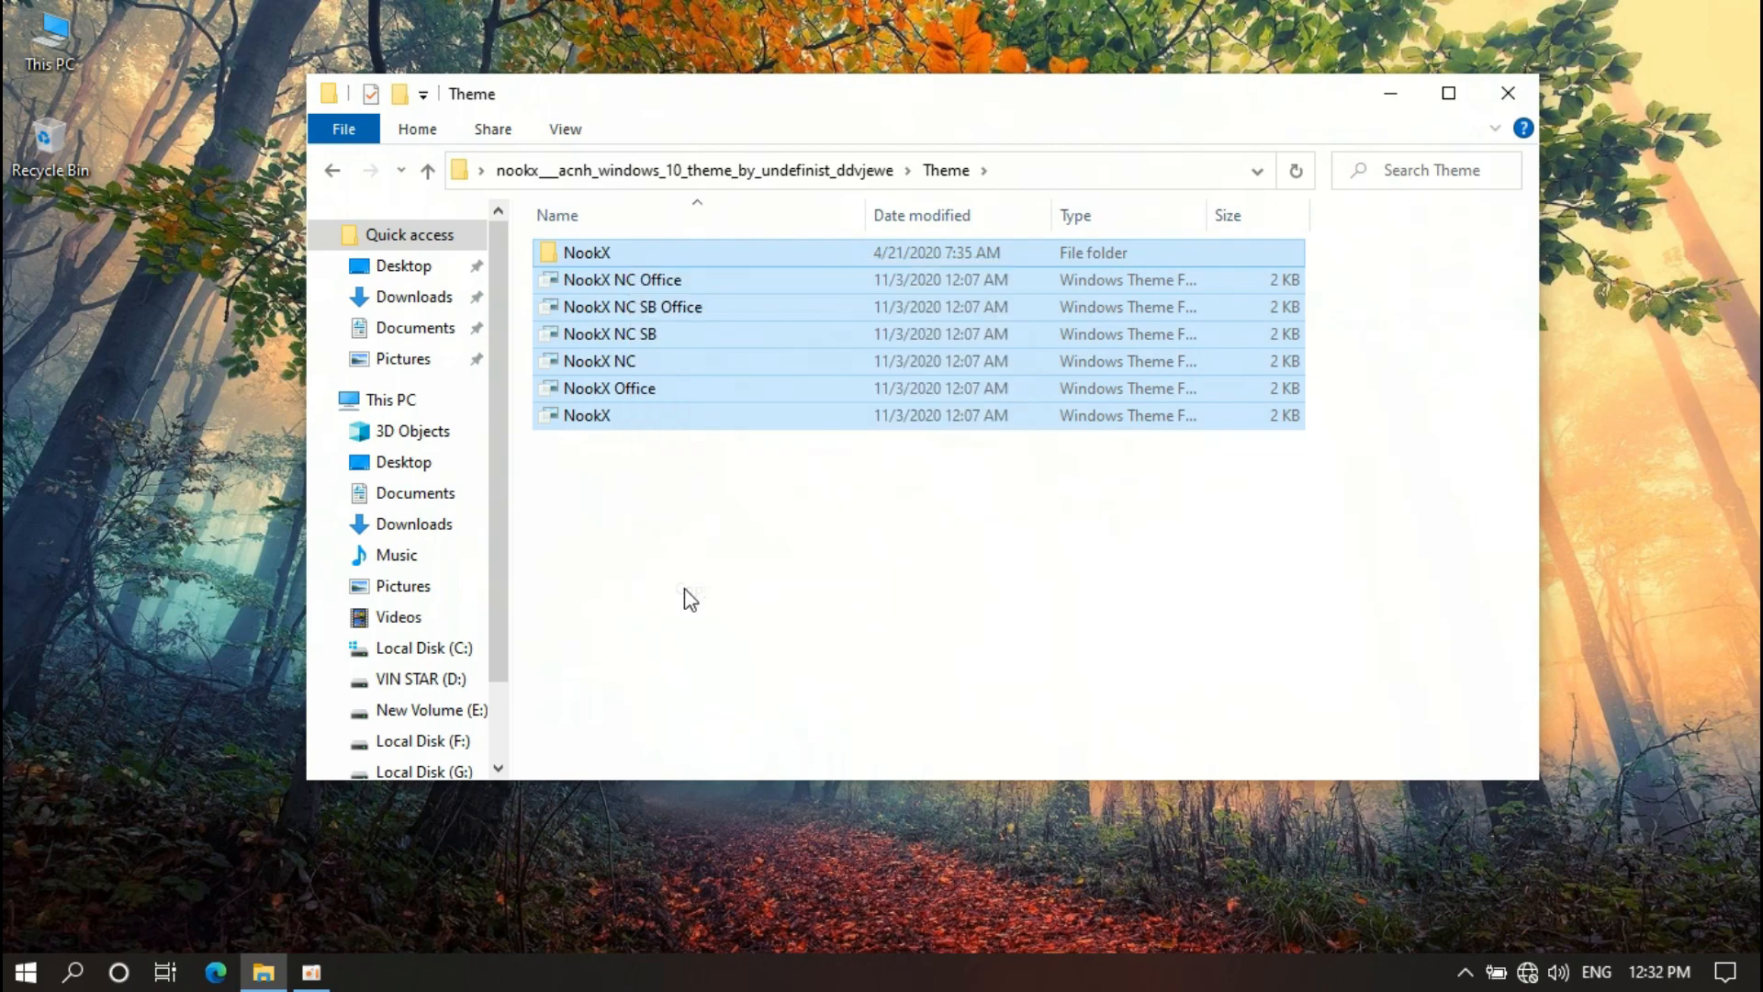
click(404, 401)
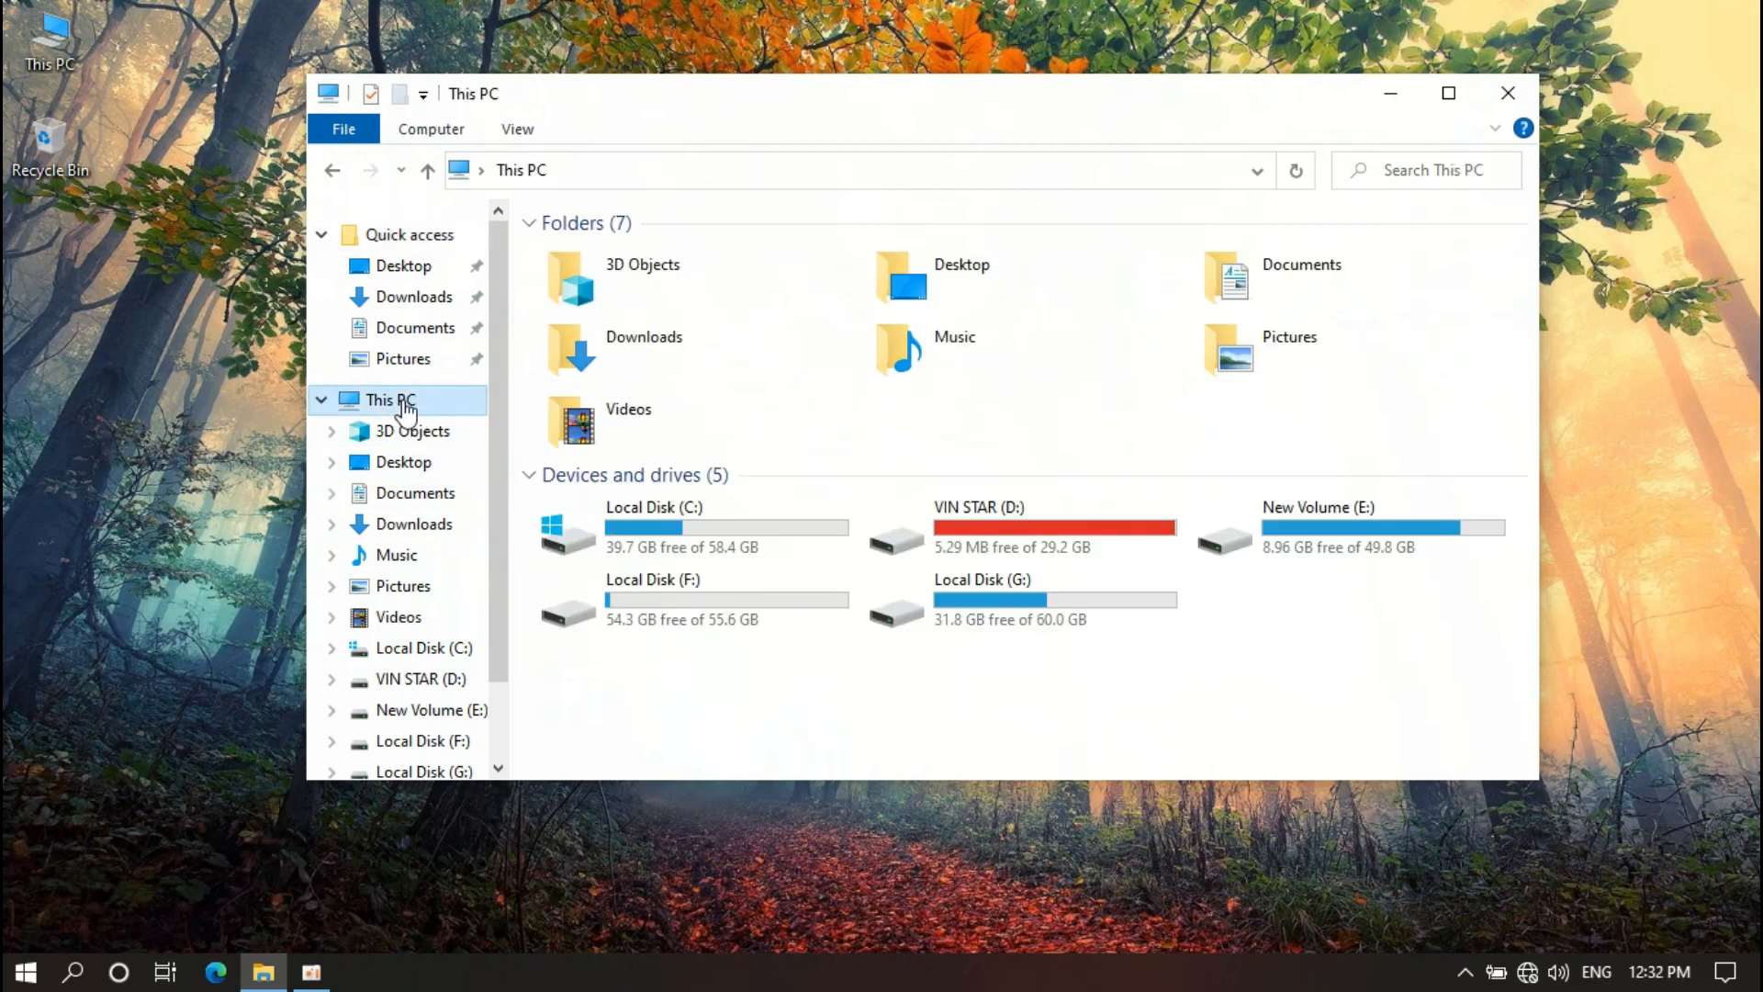
double_click(663, 516)
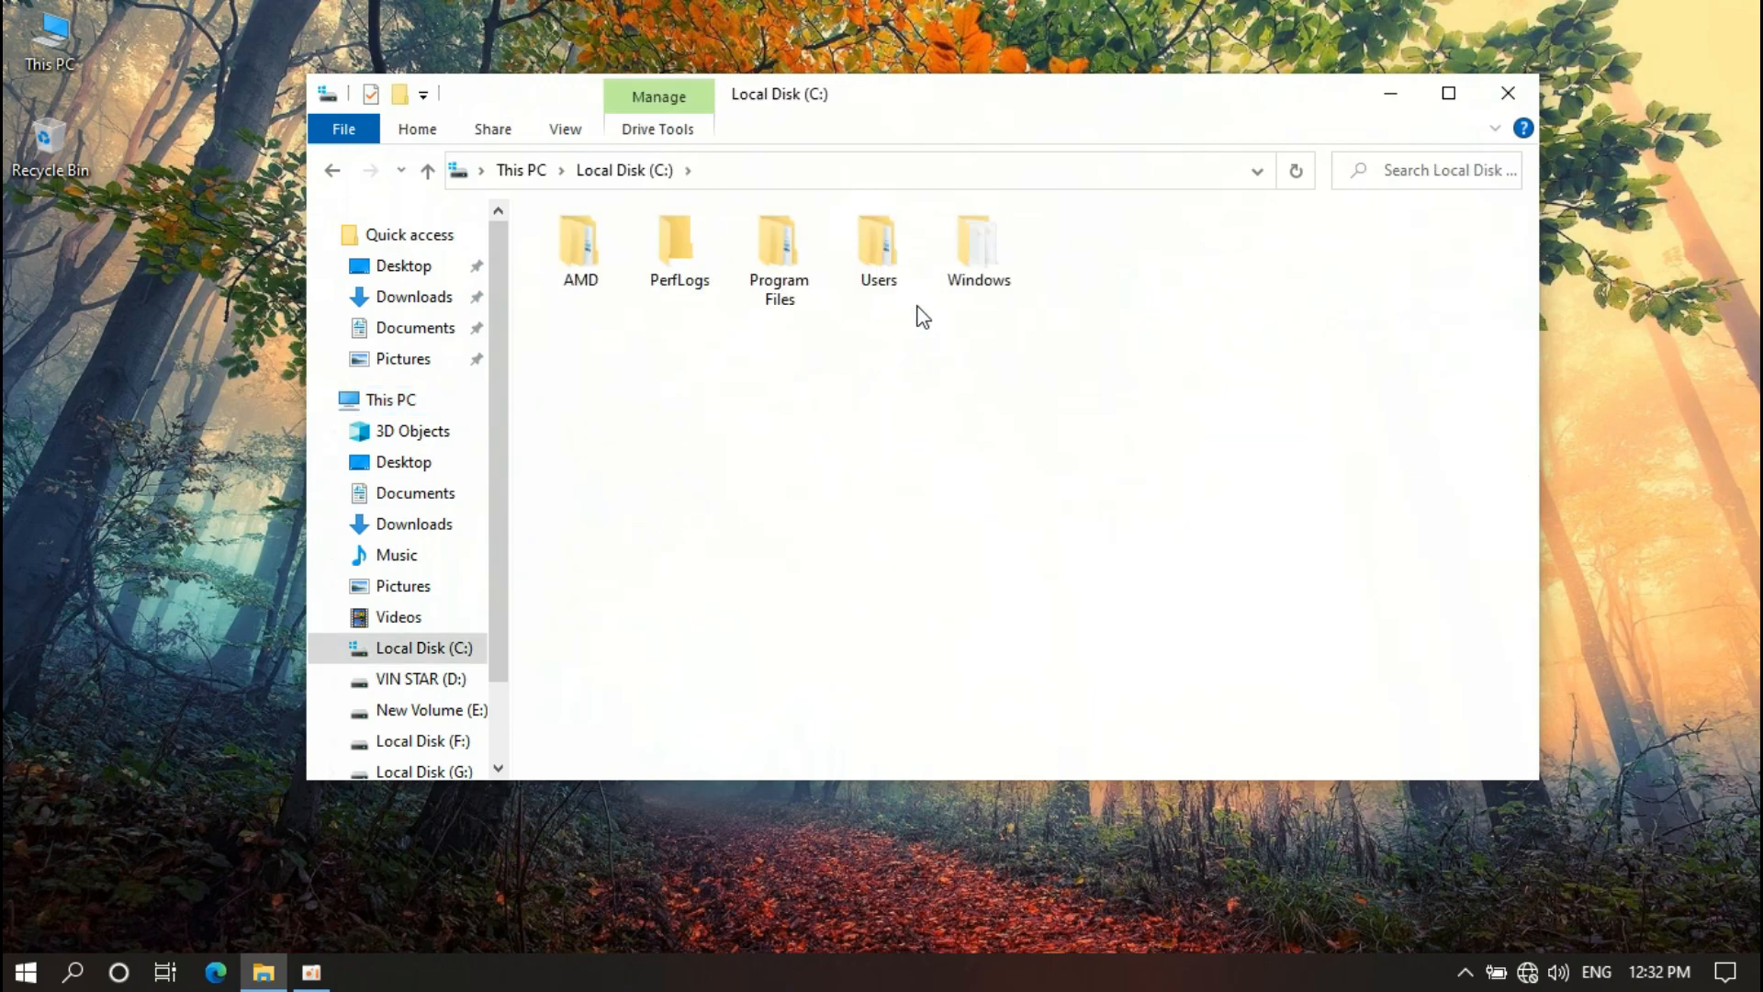
Navigate to the C:\Windows\Resources\Themes folder
click(986, 283)
double_click(983, 266)
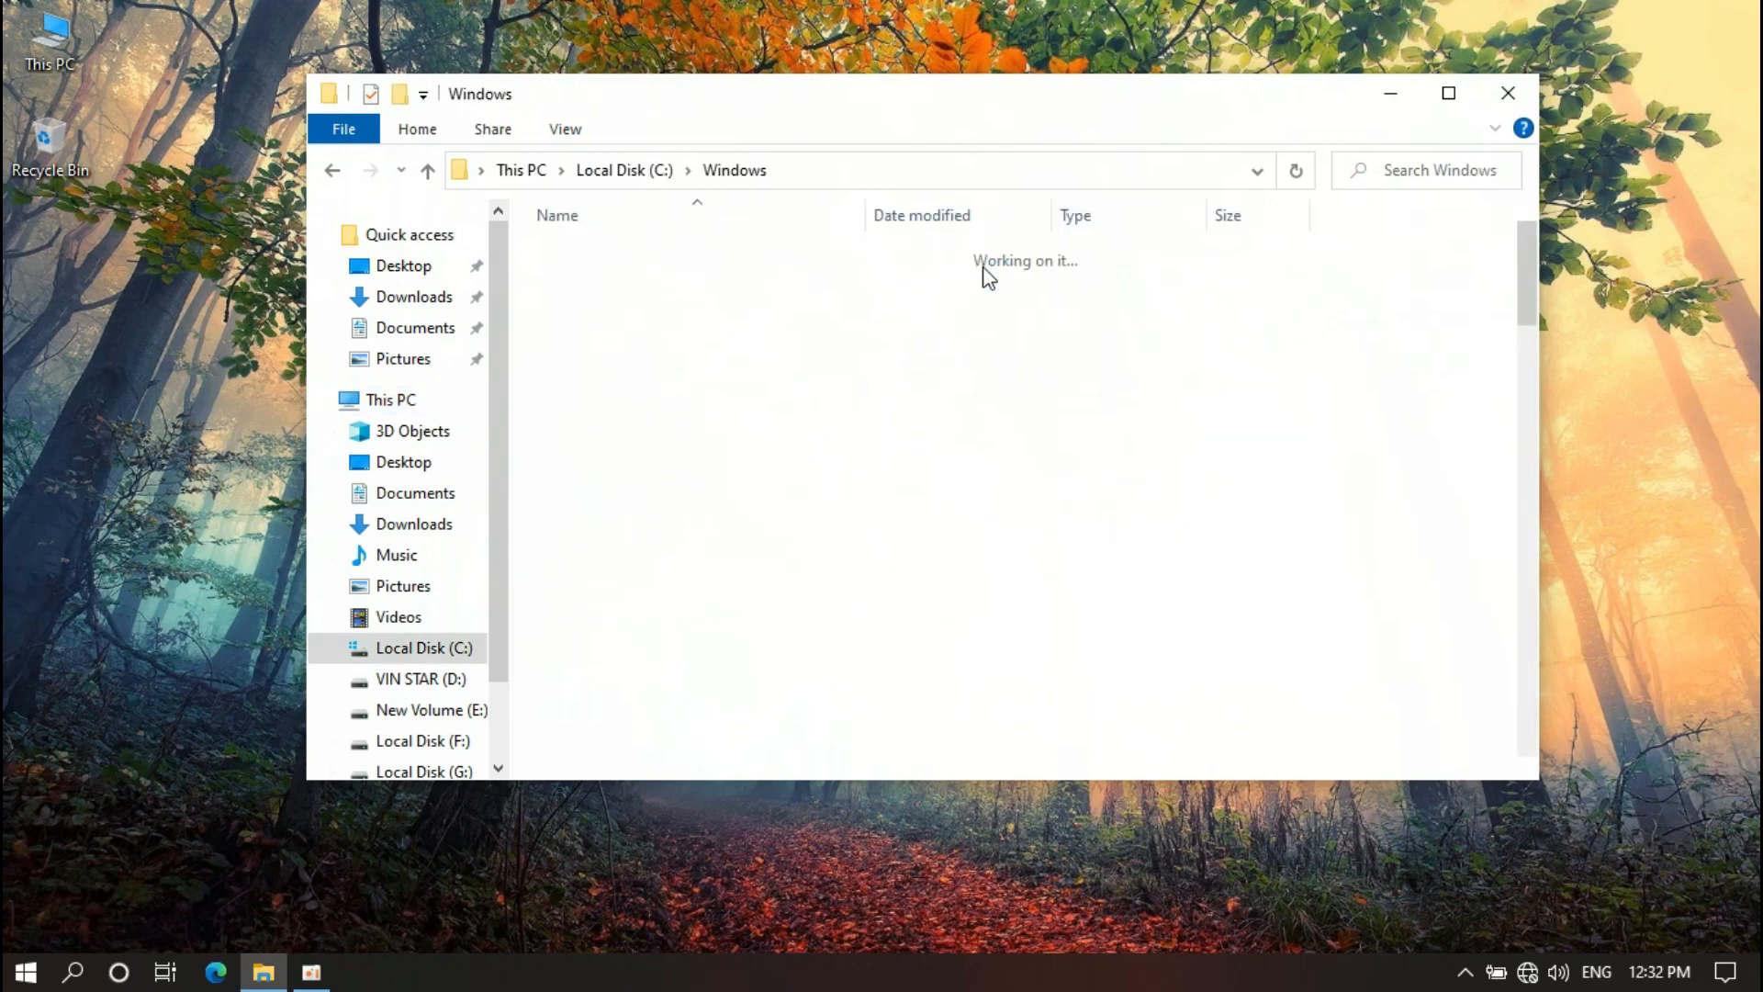
scroll(919, 413, down, 7)
scroll(770, 468, down, 3)
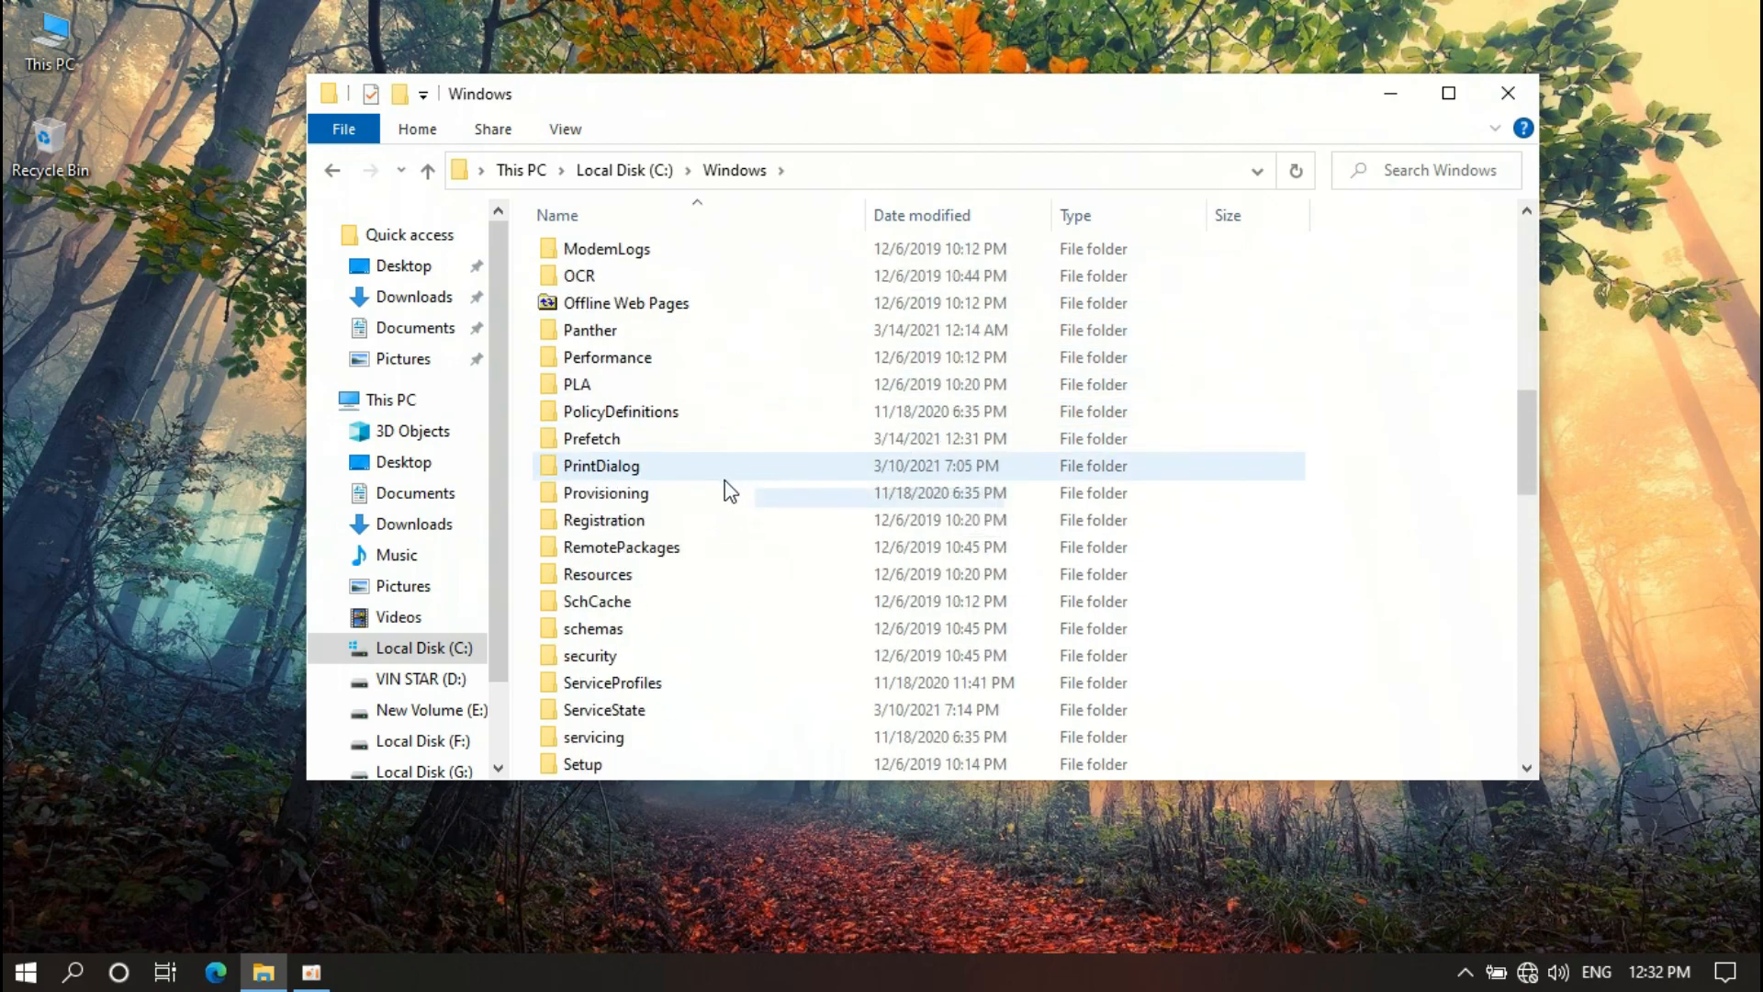
click(596, 583)
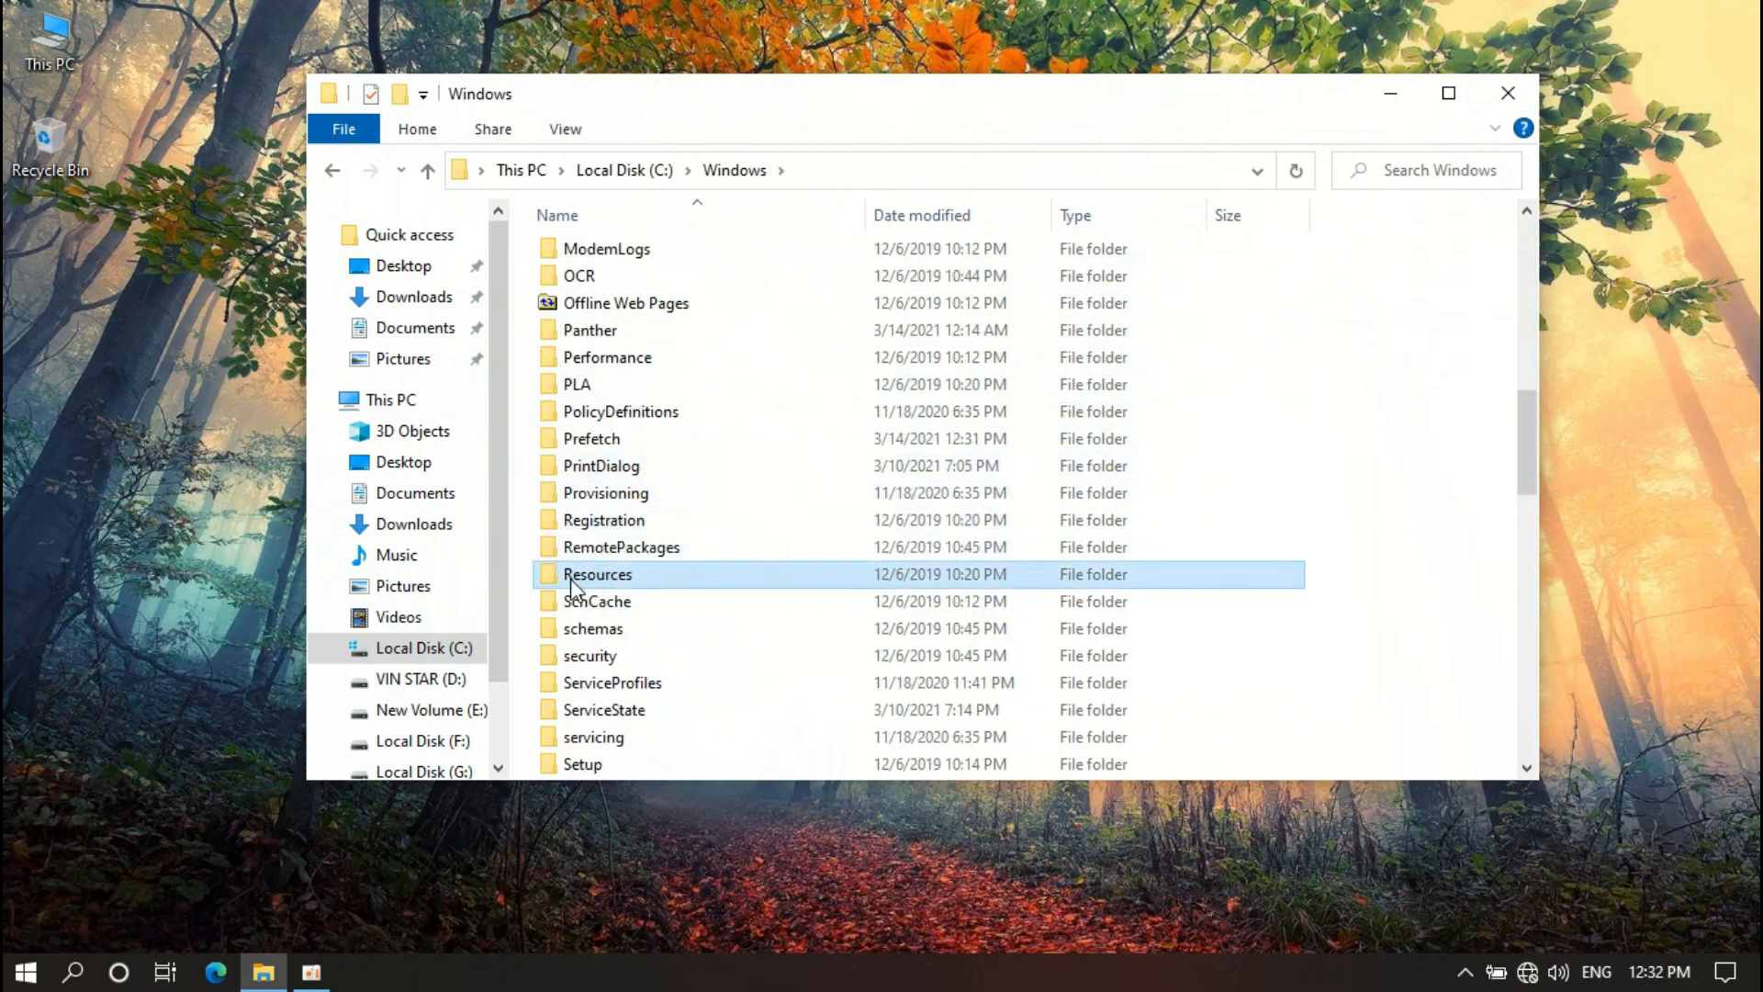
double_click(644, 582)
double_click(593, 281)
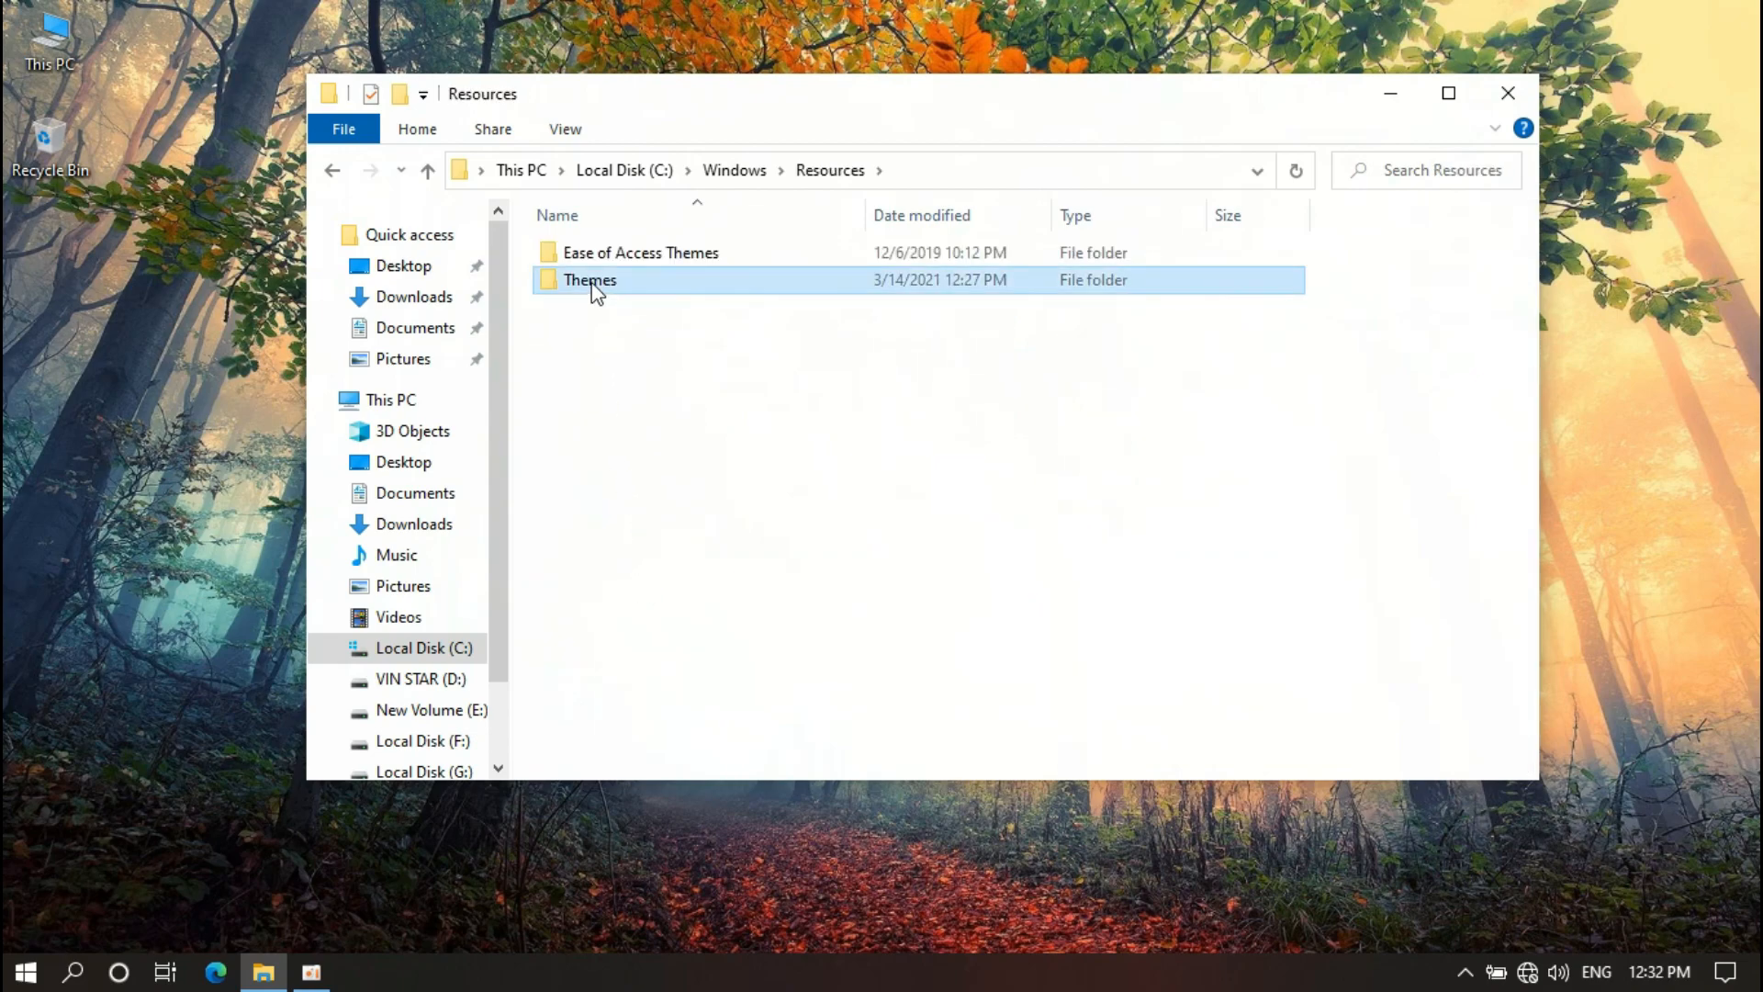
Paste the NookX theme files there with administrator permission and close Explorer
right_click(659, 396)
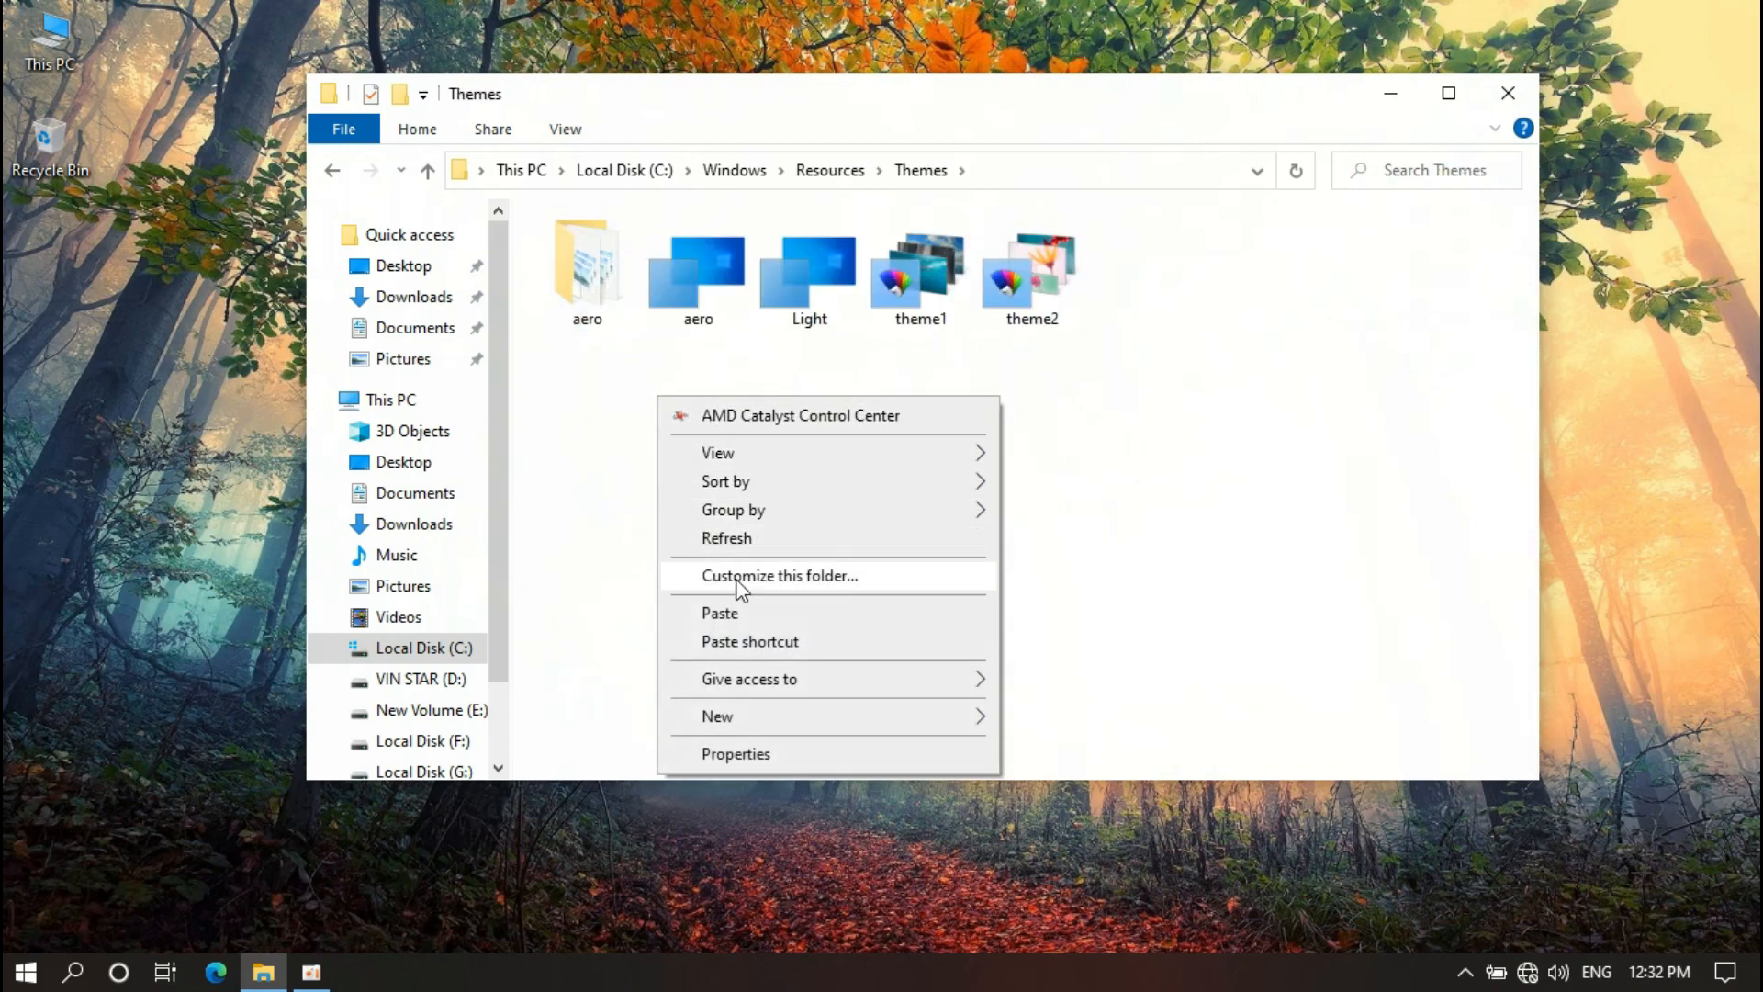
click(724, 615)
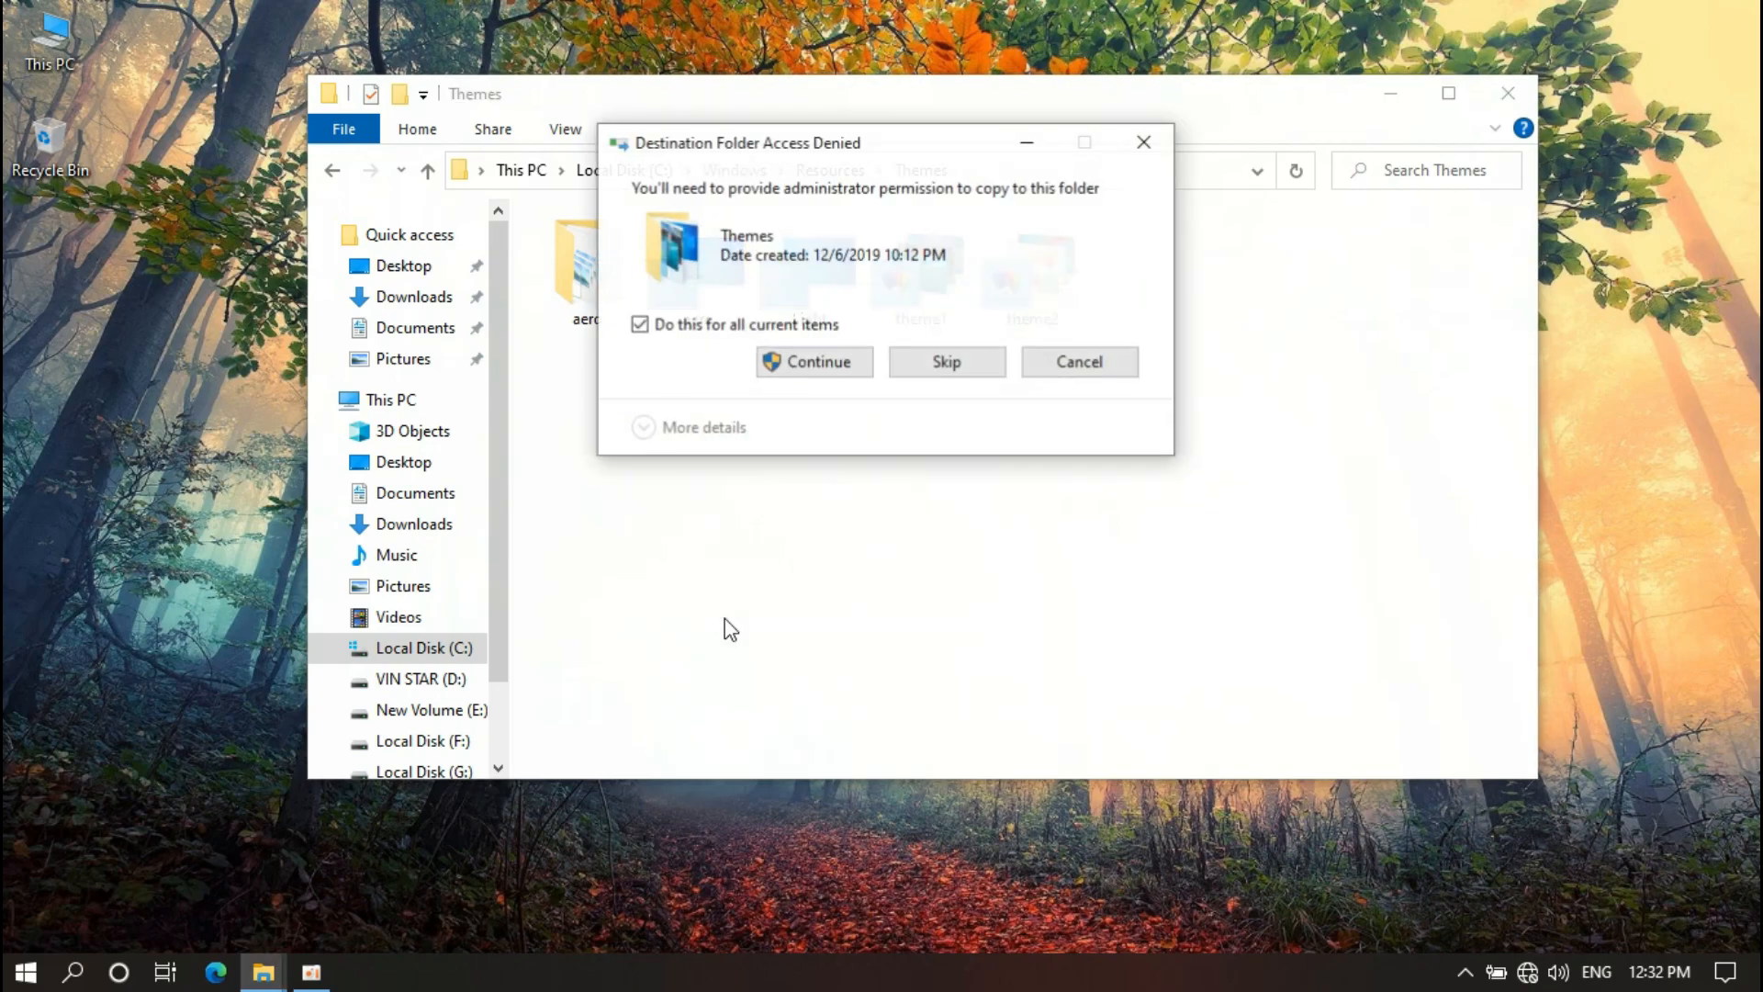
click(781, 372)
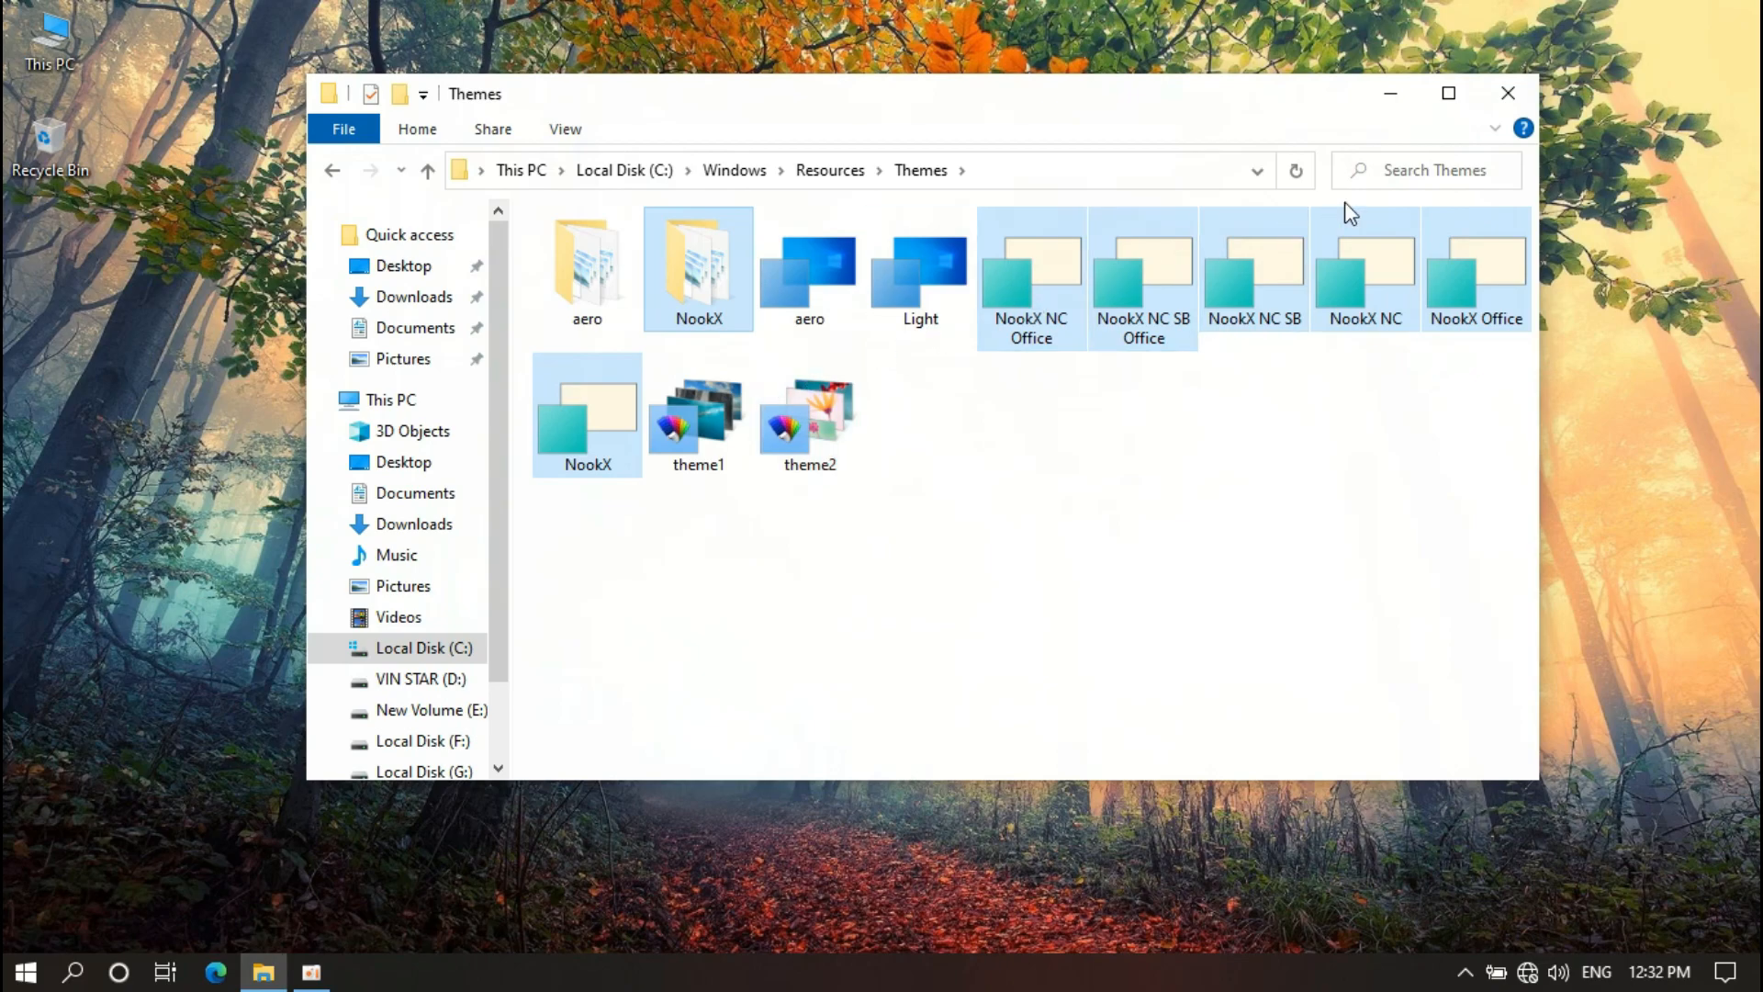
click(1512, 95)
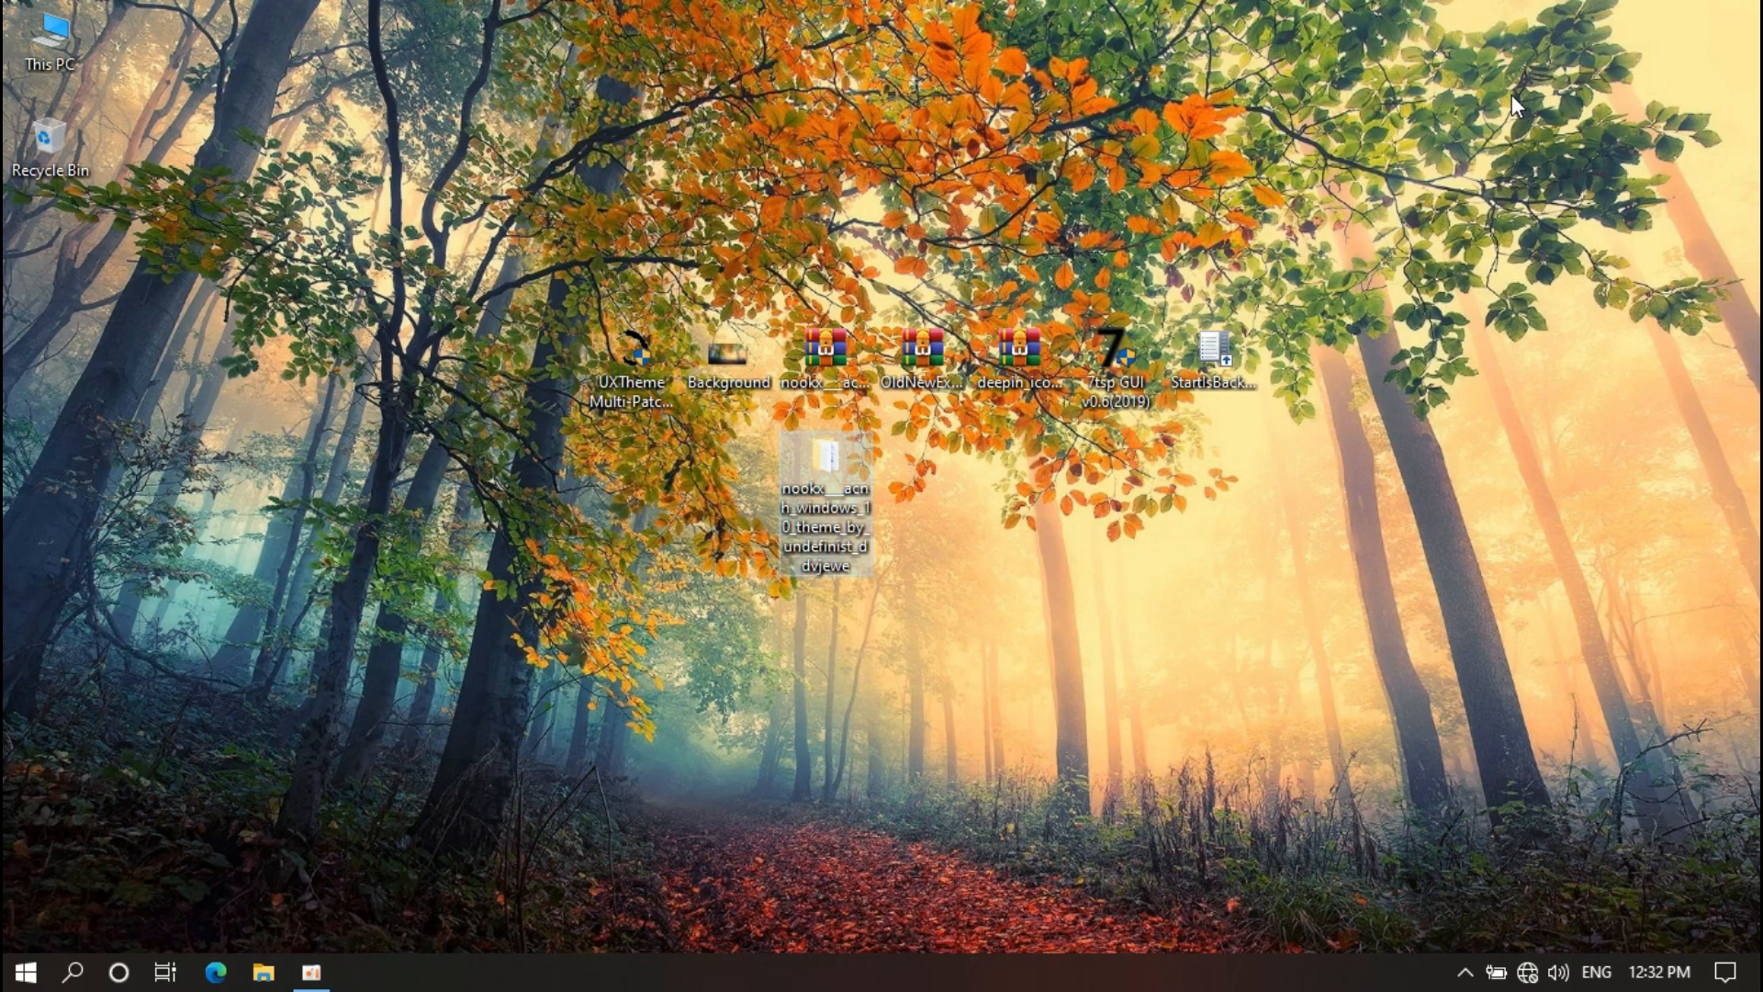
Apply the NookX theme from the Personalization Themes page and close Settings
right_click(1512, 95)
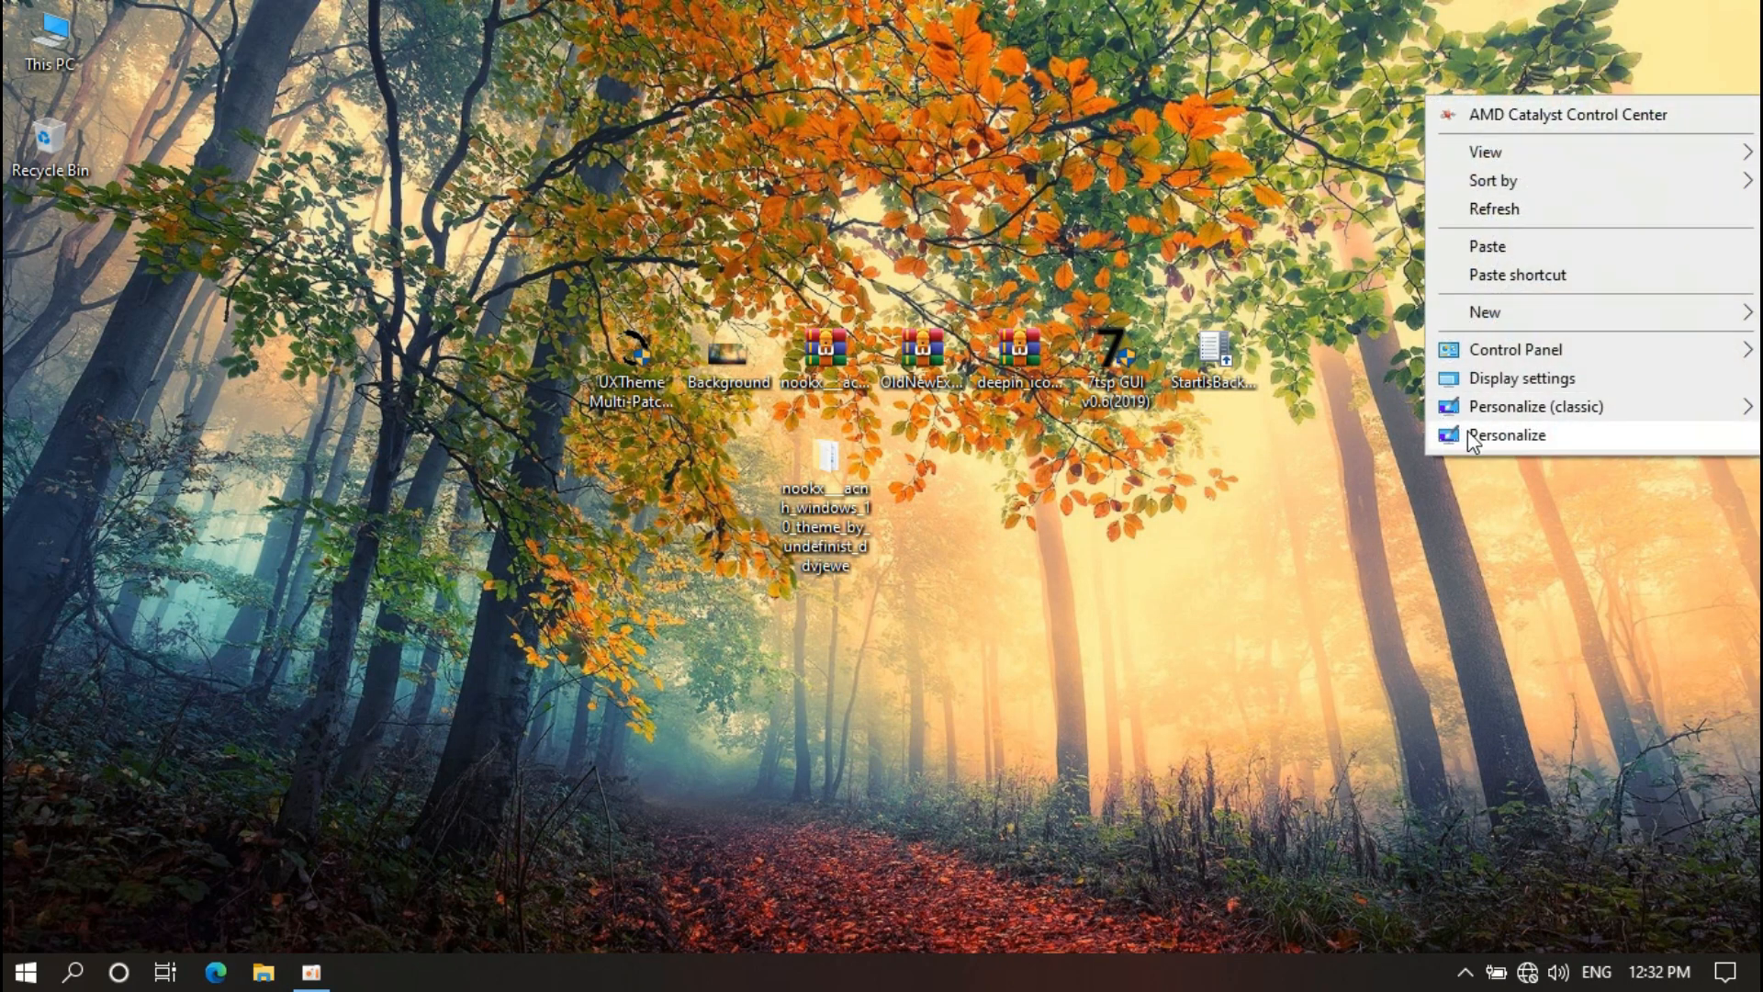
click(1511, 436)
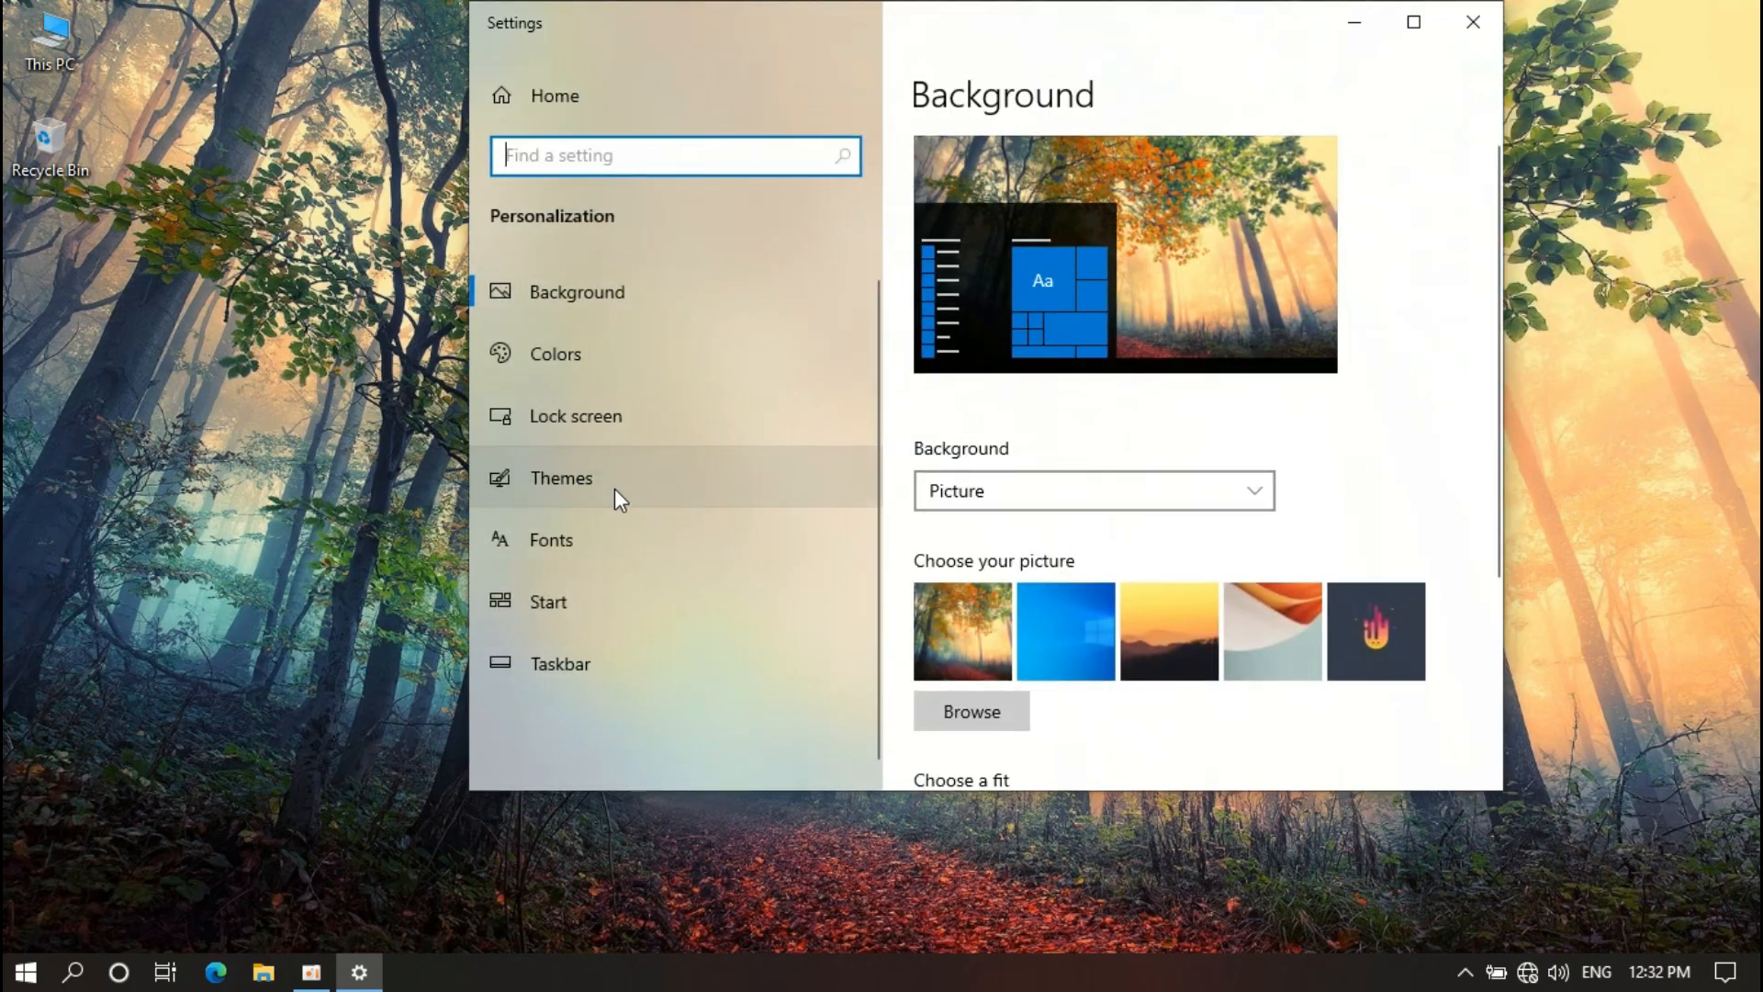
click(725, 479)
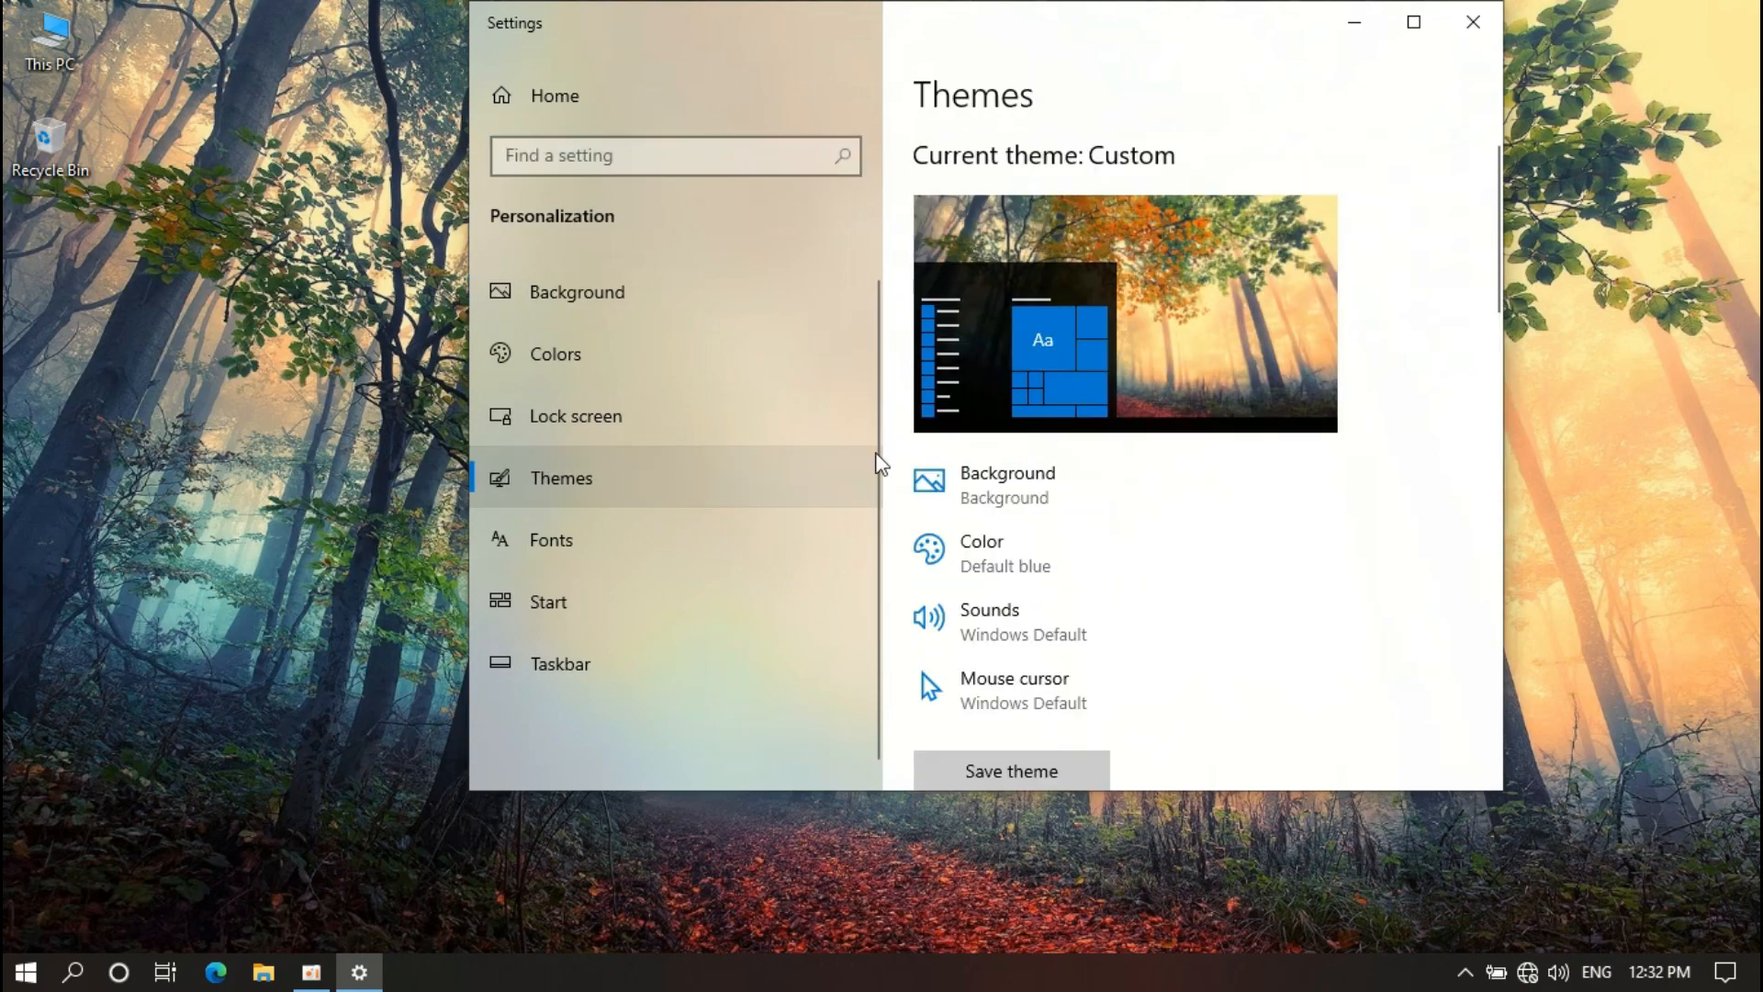
scroll(955, 447, down, 15)
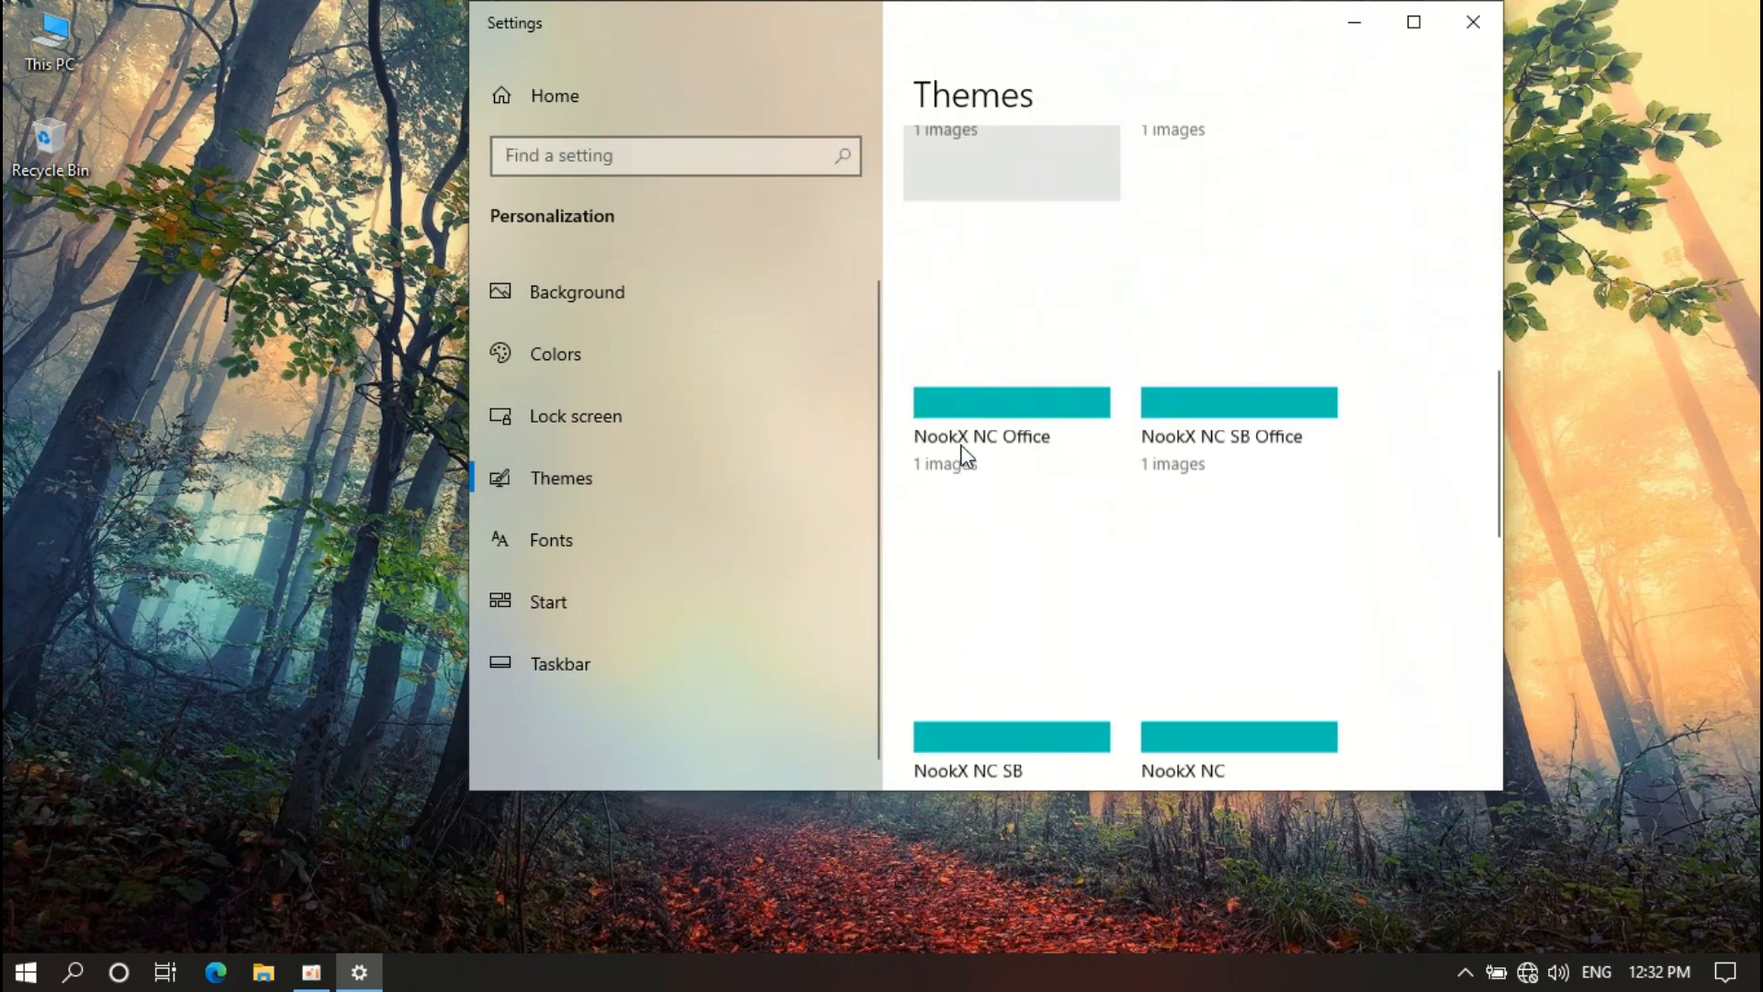
scroll(961, 454, down, 5)
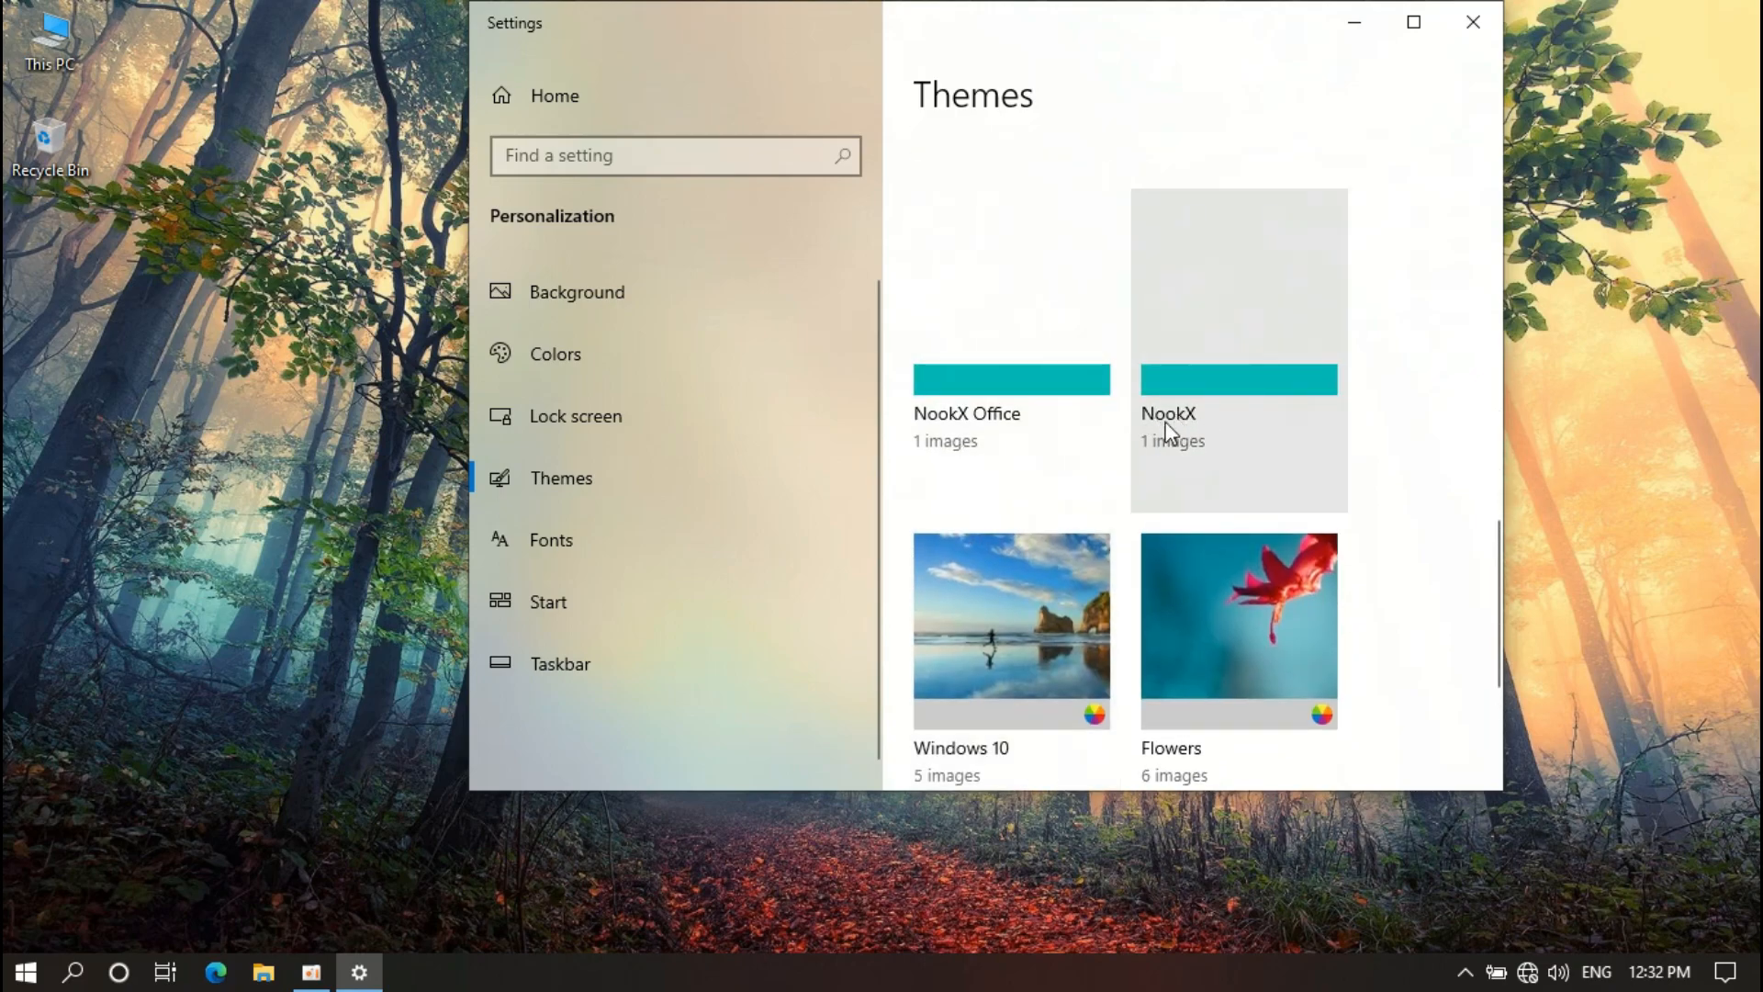
click(1197, 375)
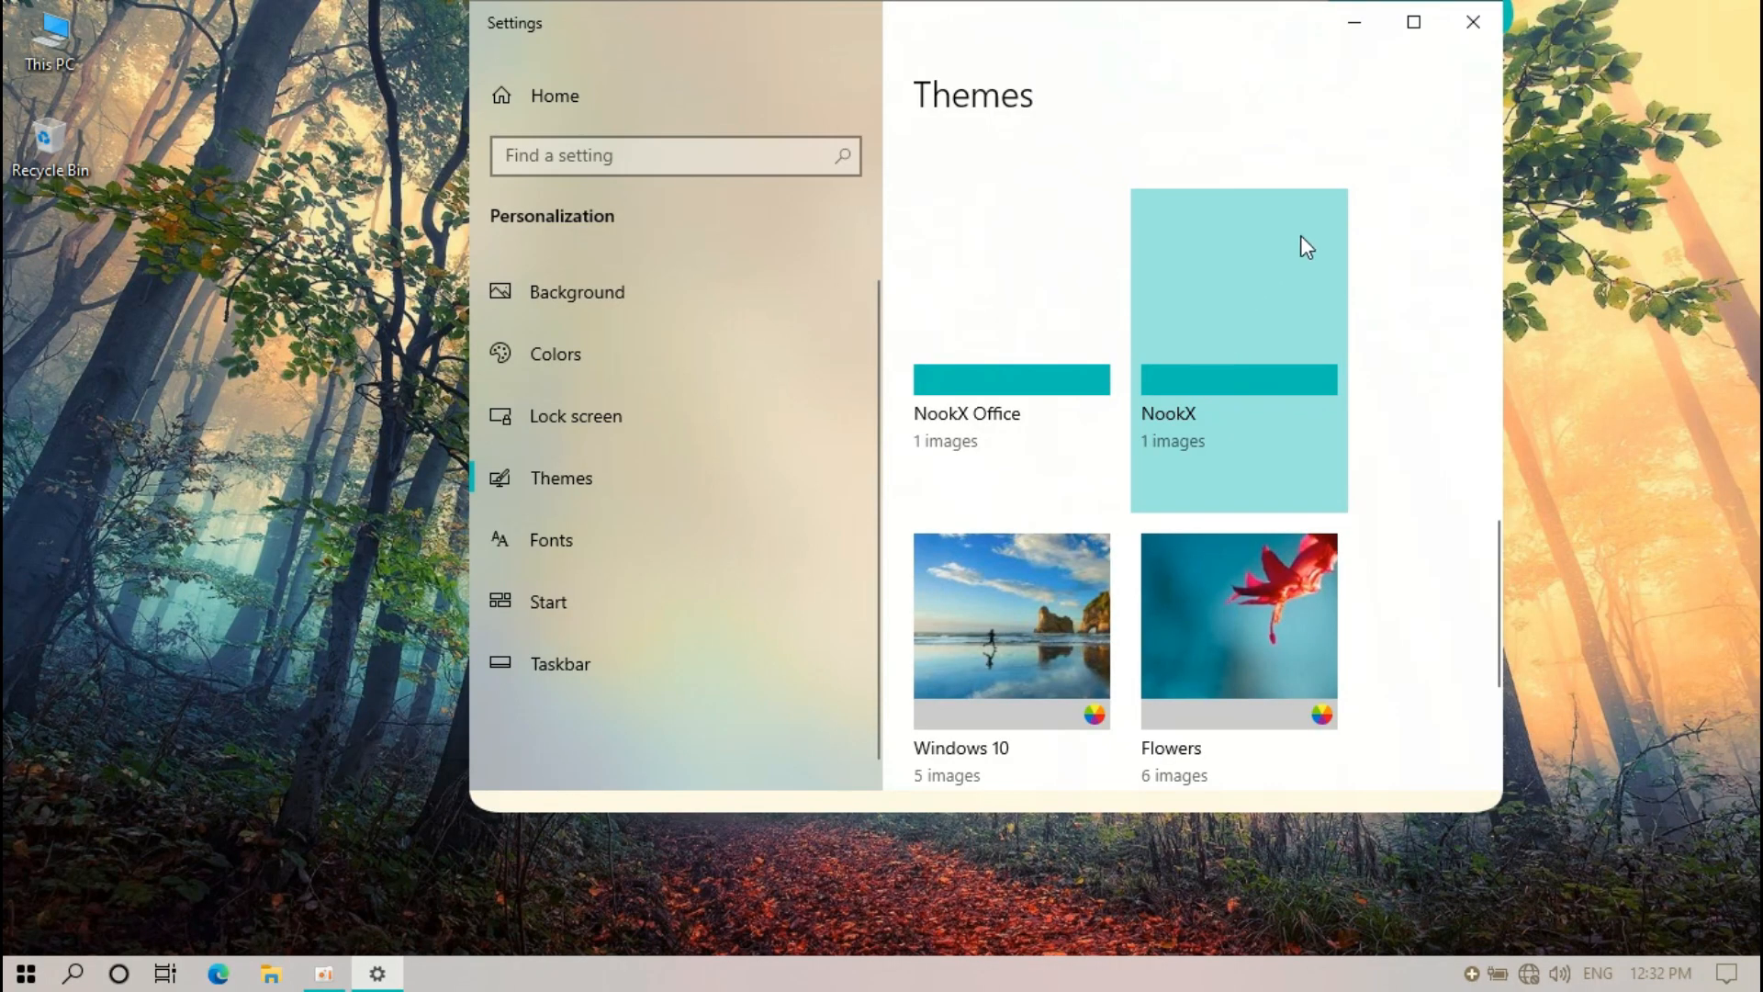
click(1461, 27)
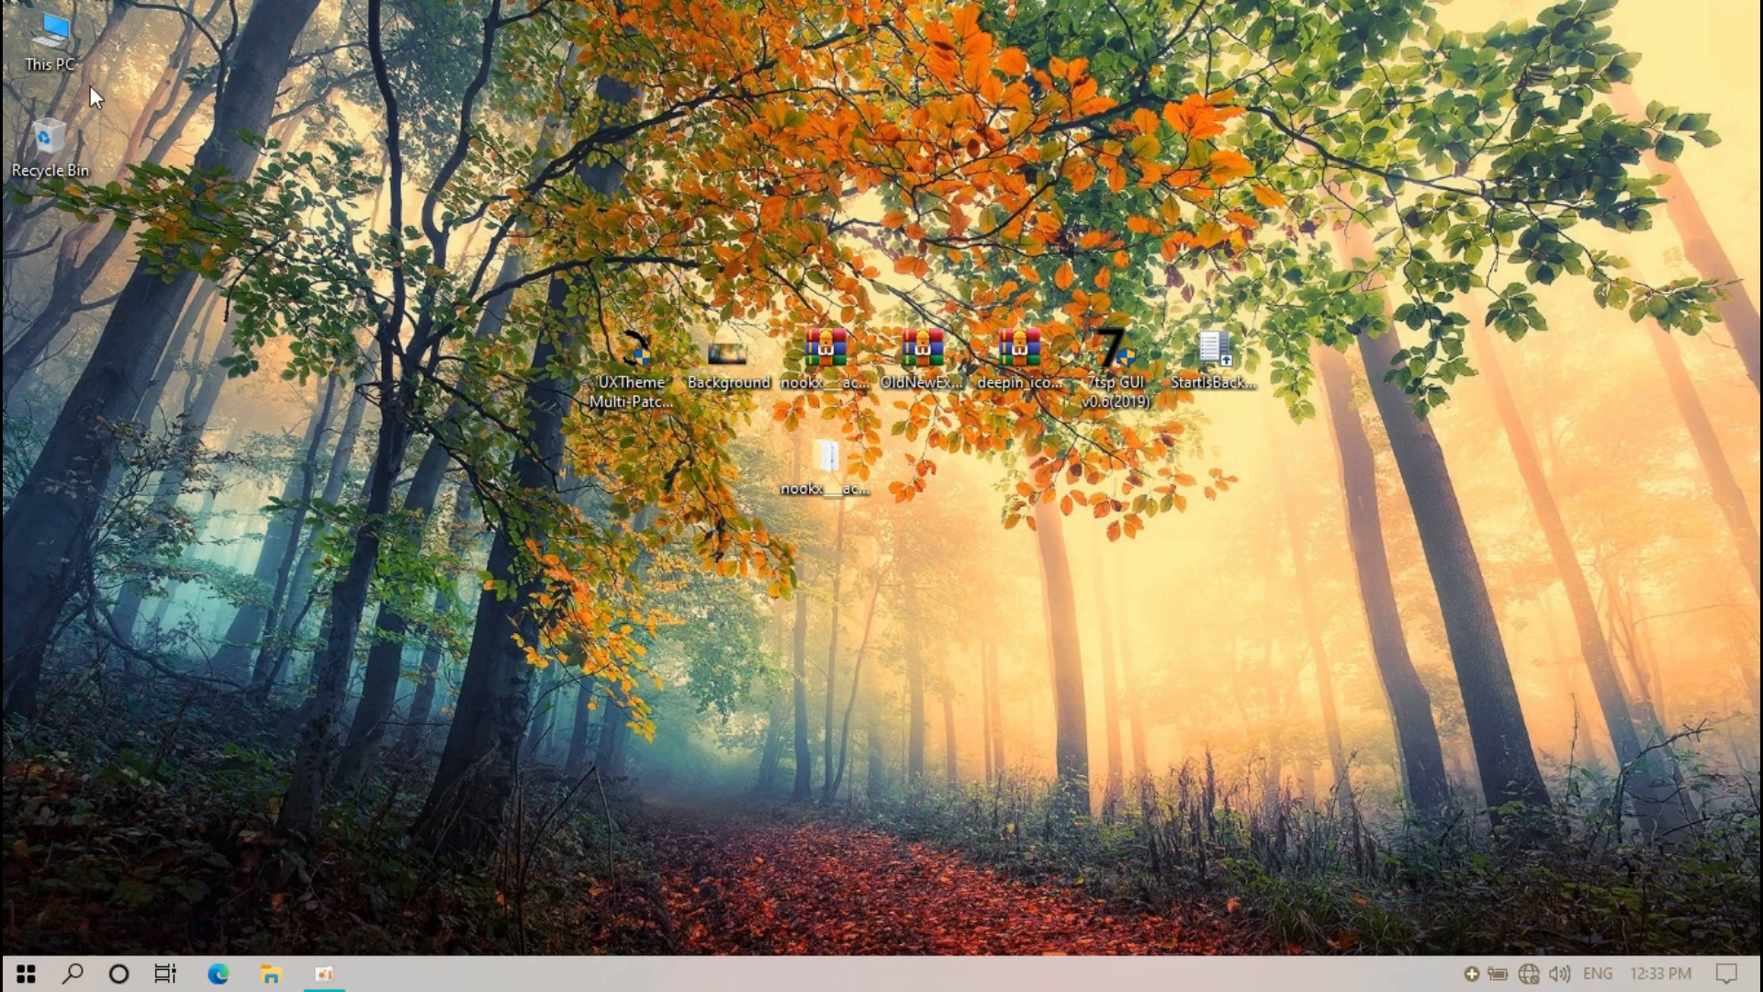
Open This PC to inspect the NookX styling of its menus, then close it
double_click(52, 41)
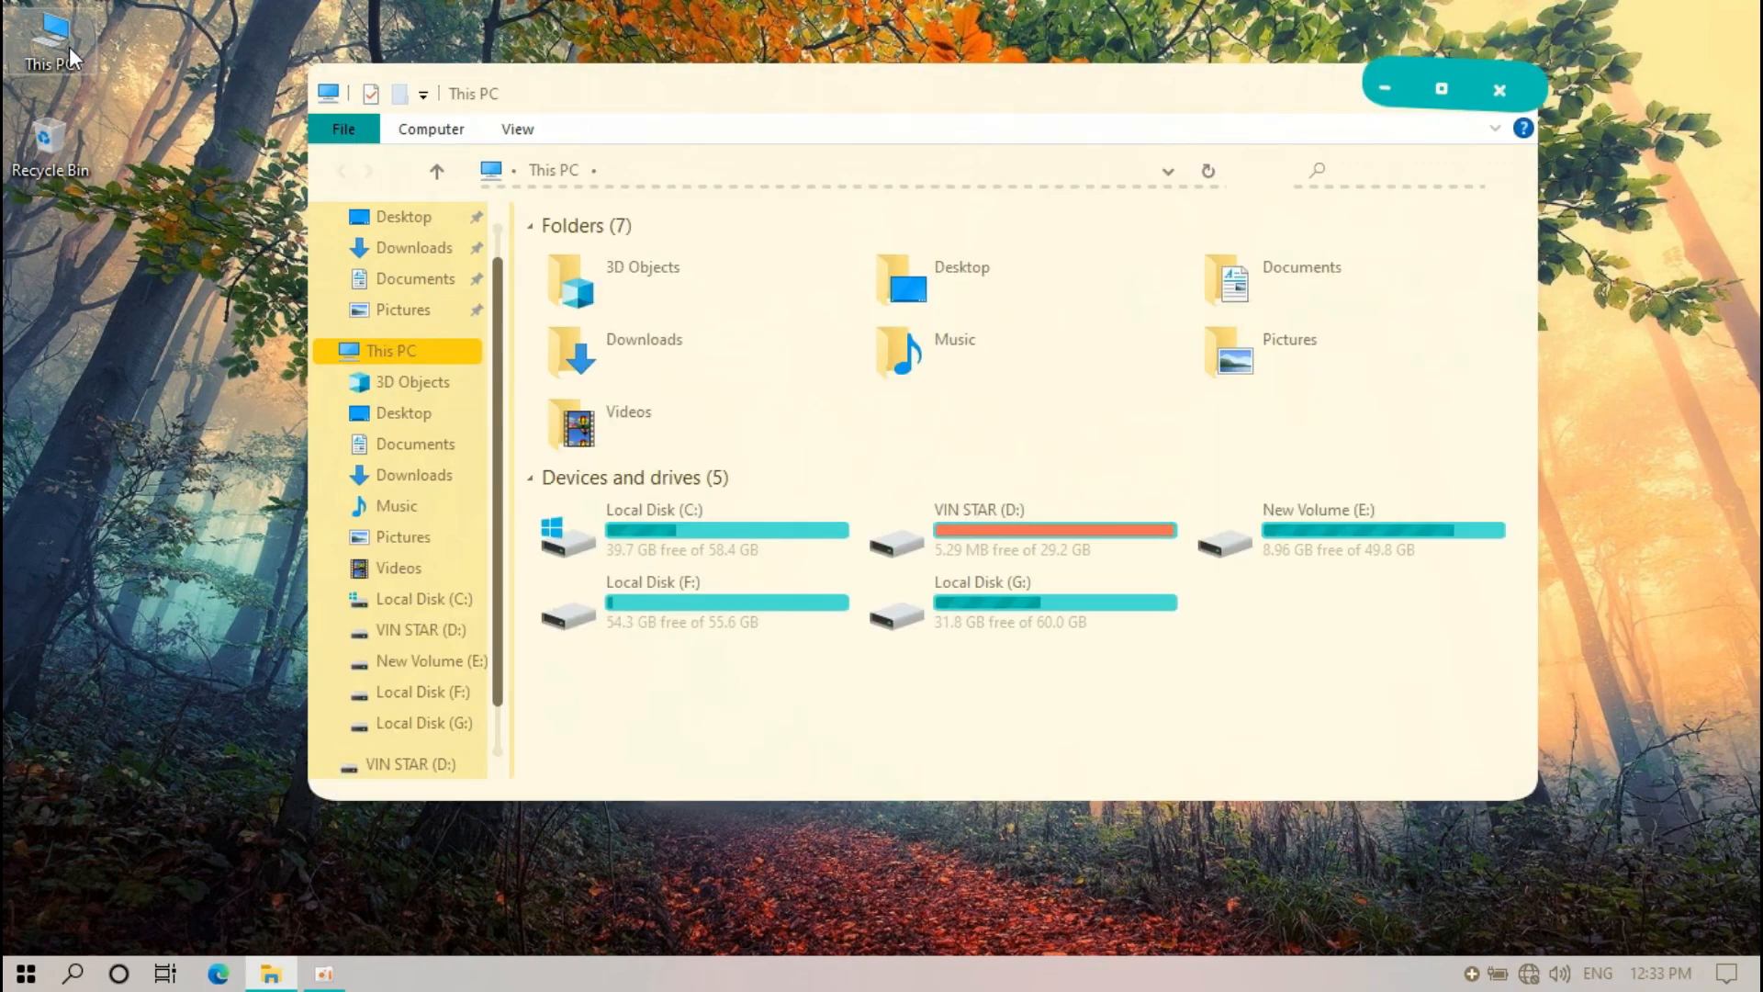
drag(569, 96, 615, 92)
click(571, 130)
click(472, 133)
click(405, 123)
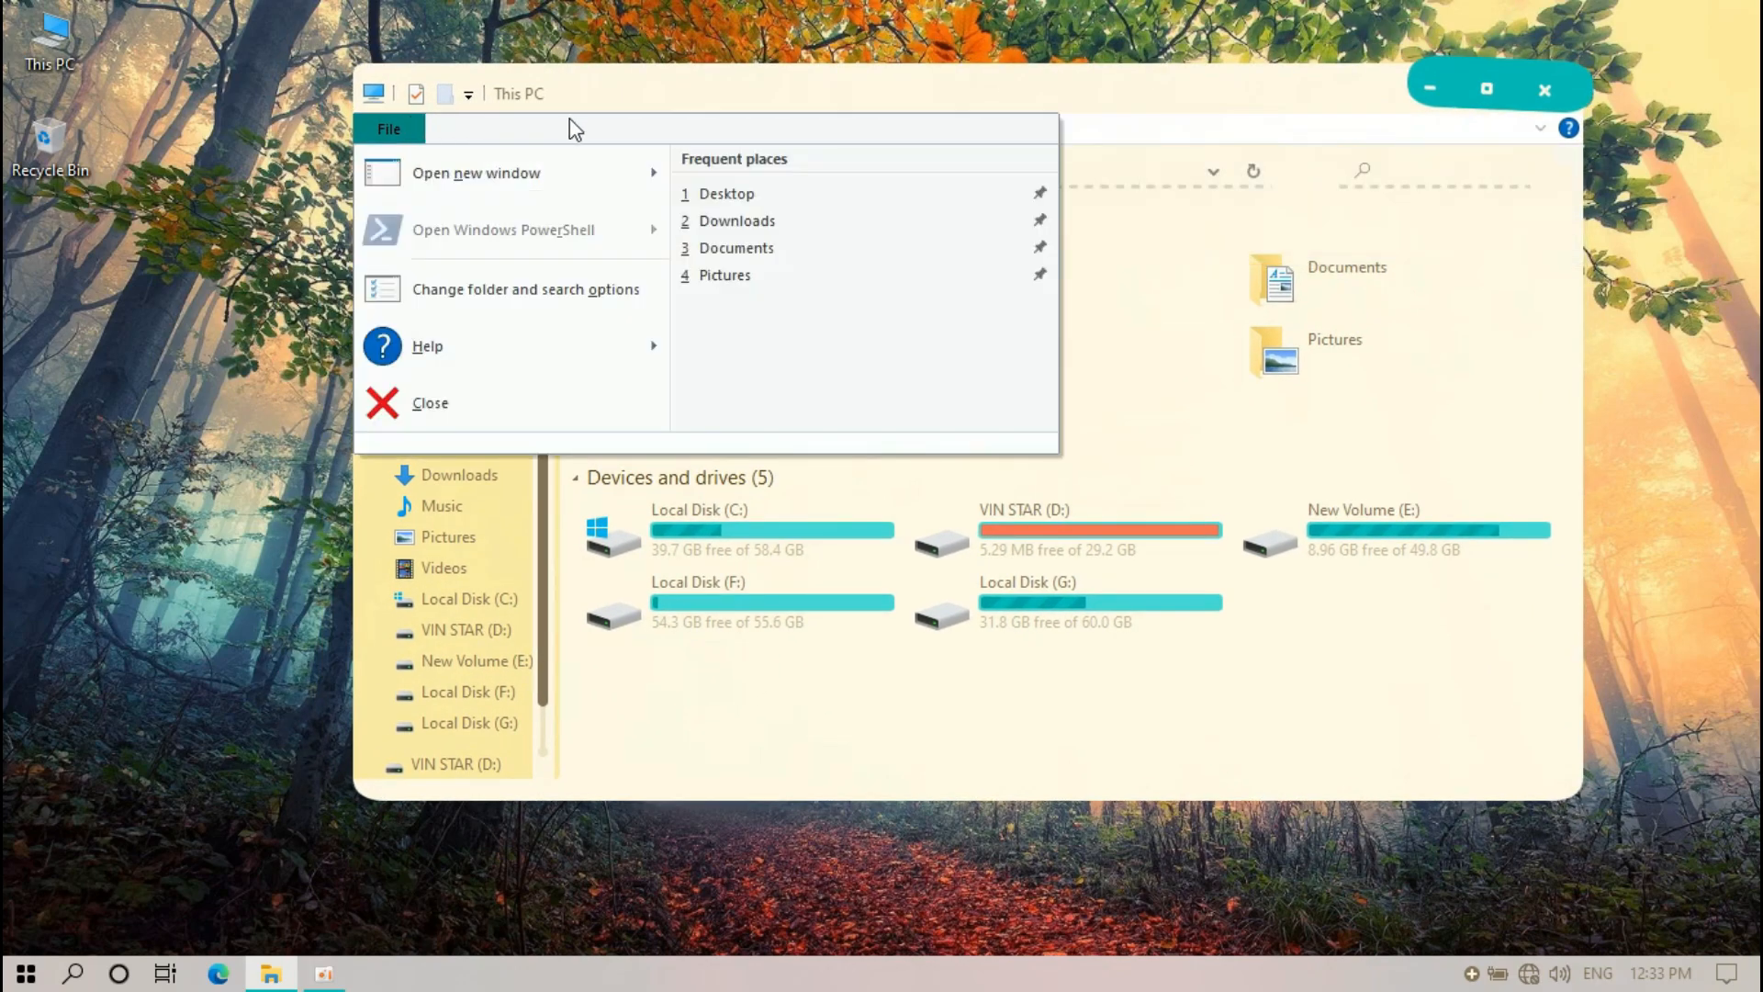
click(1547, 92)
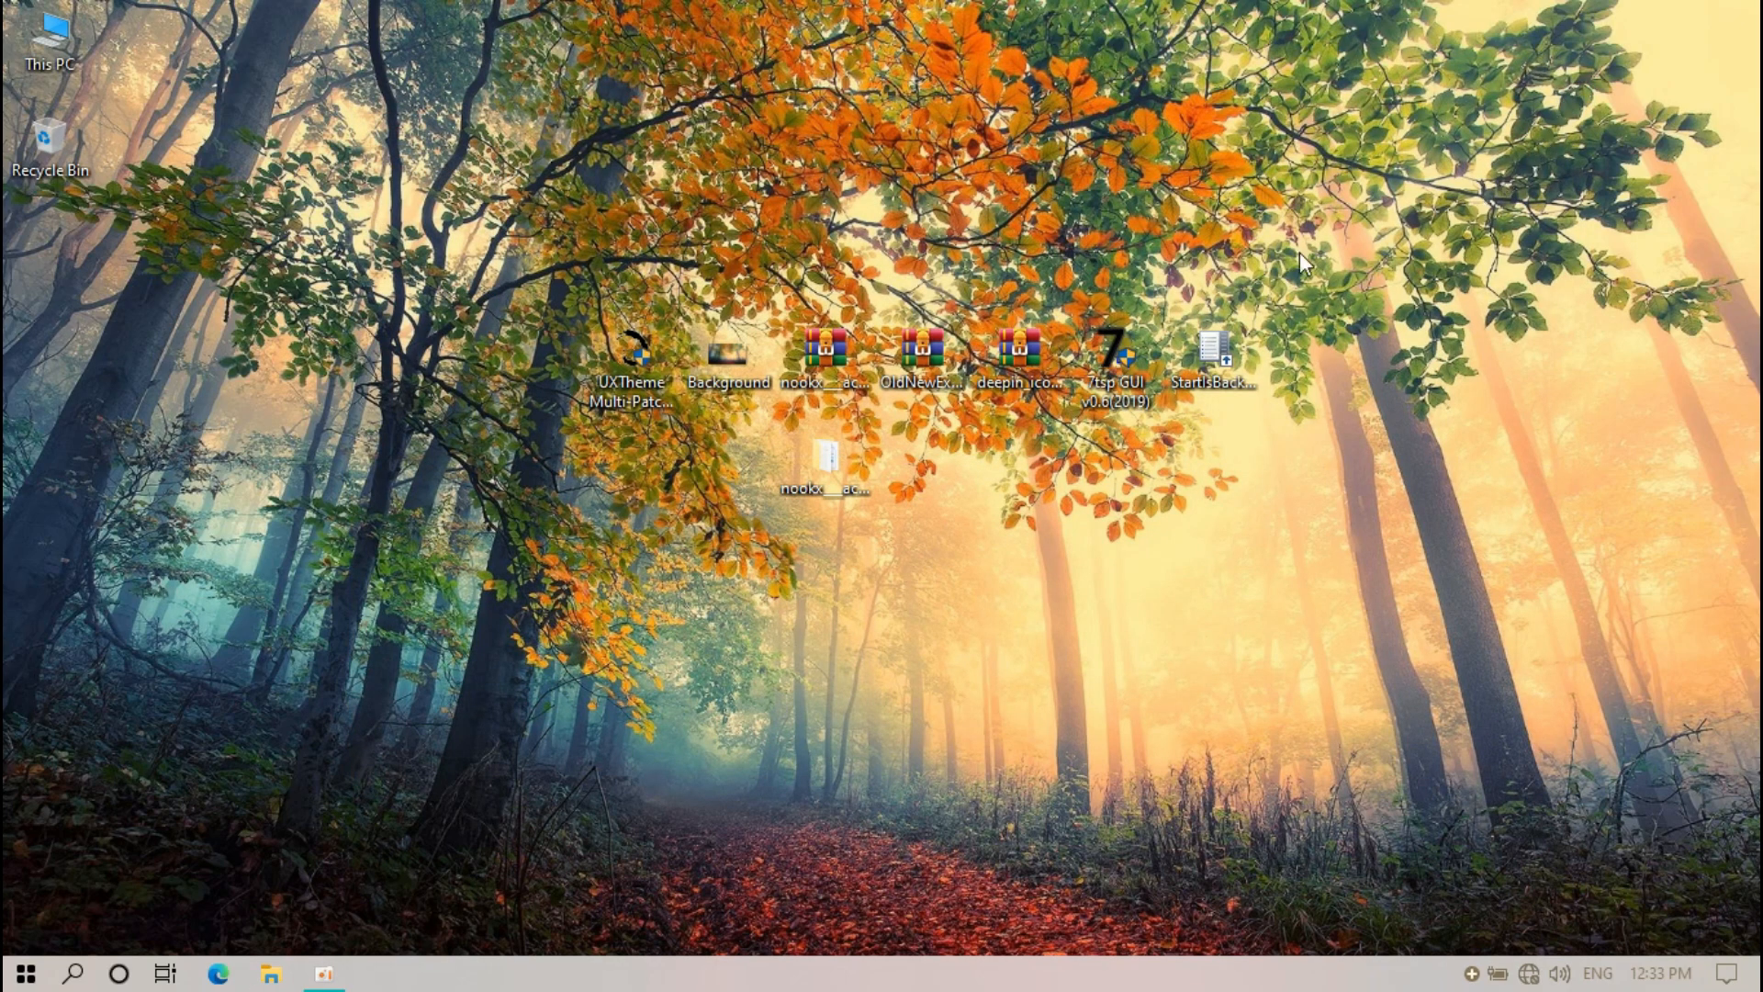
Extract the OldNewExplorer archive and place its folder beside the theme files
right_click(935, 350)
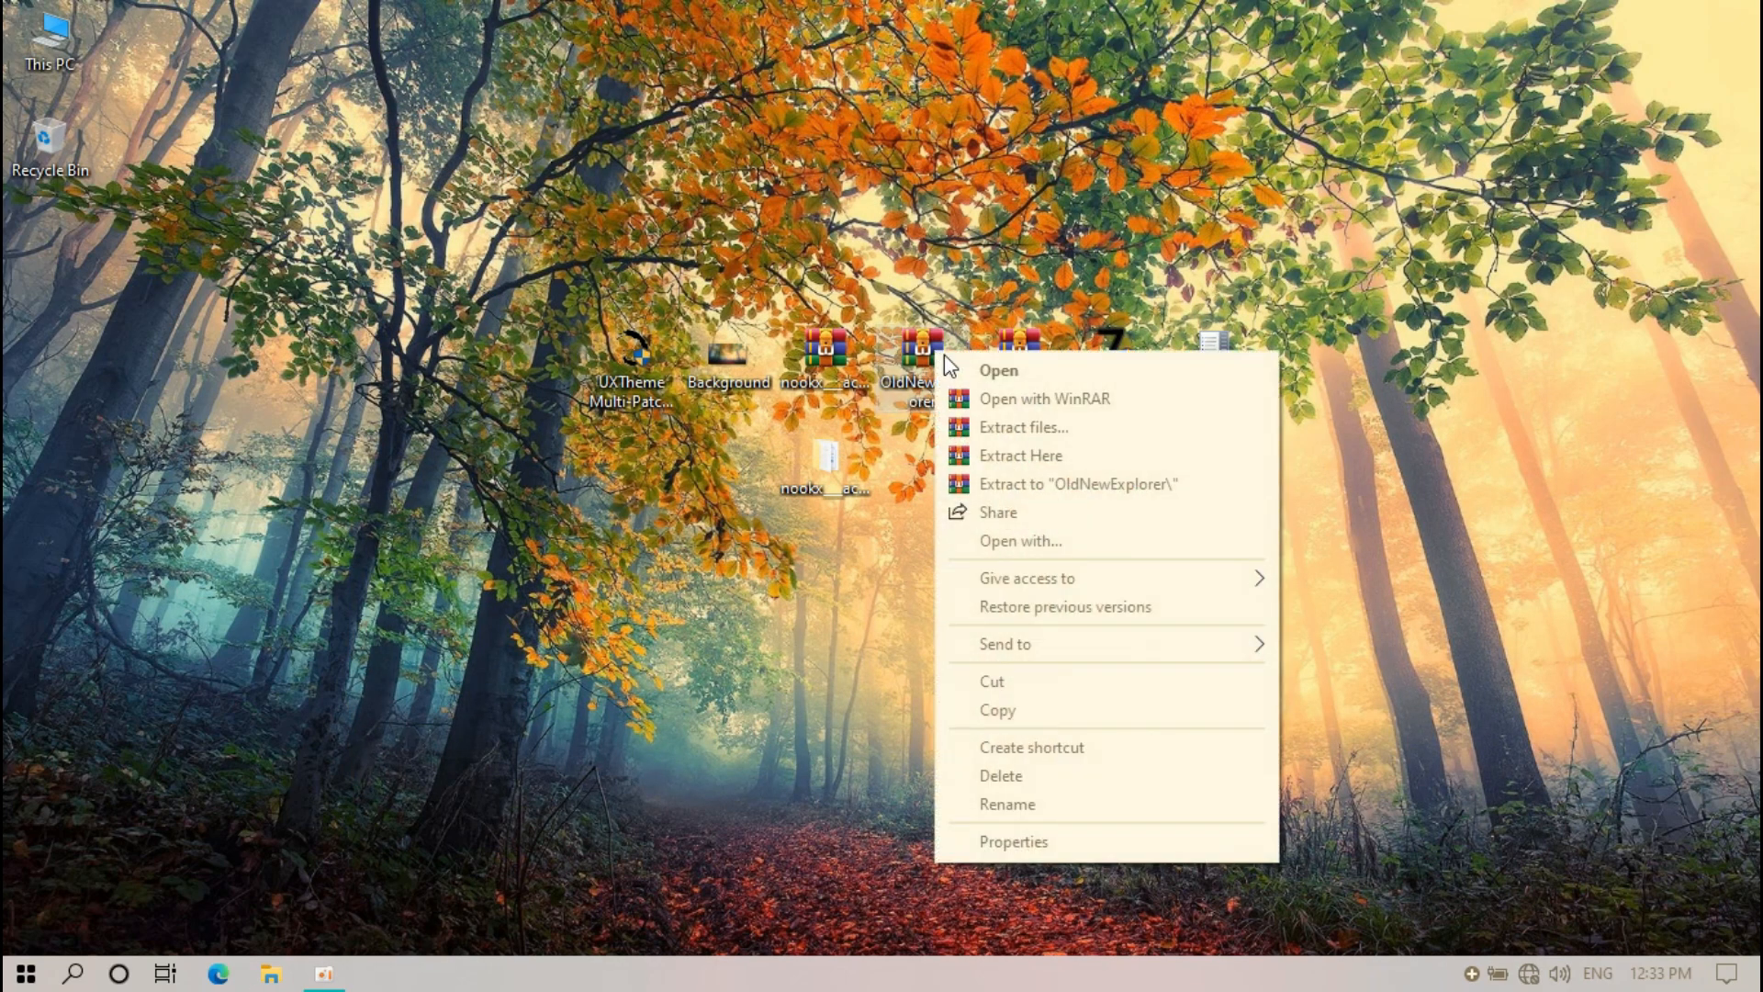
click(1033, 422)
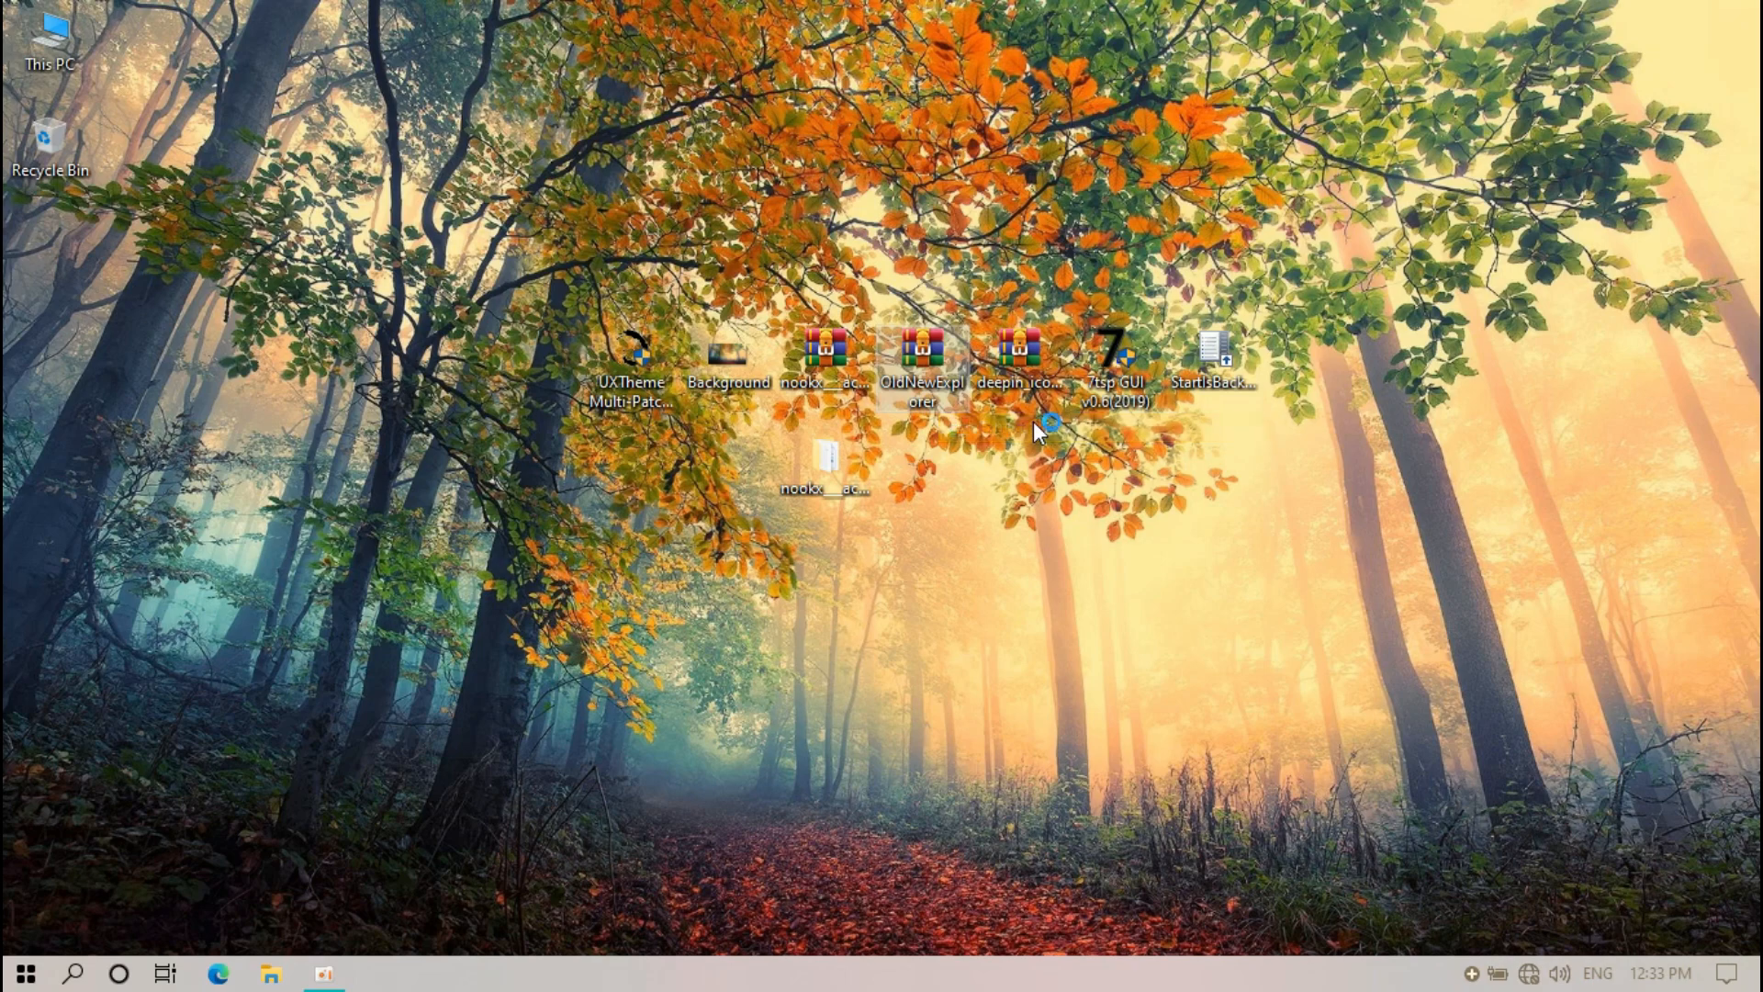
click(976, 773)
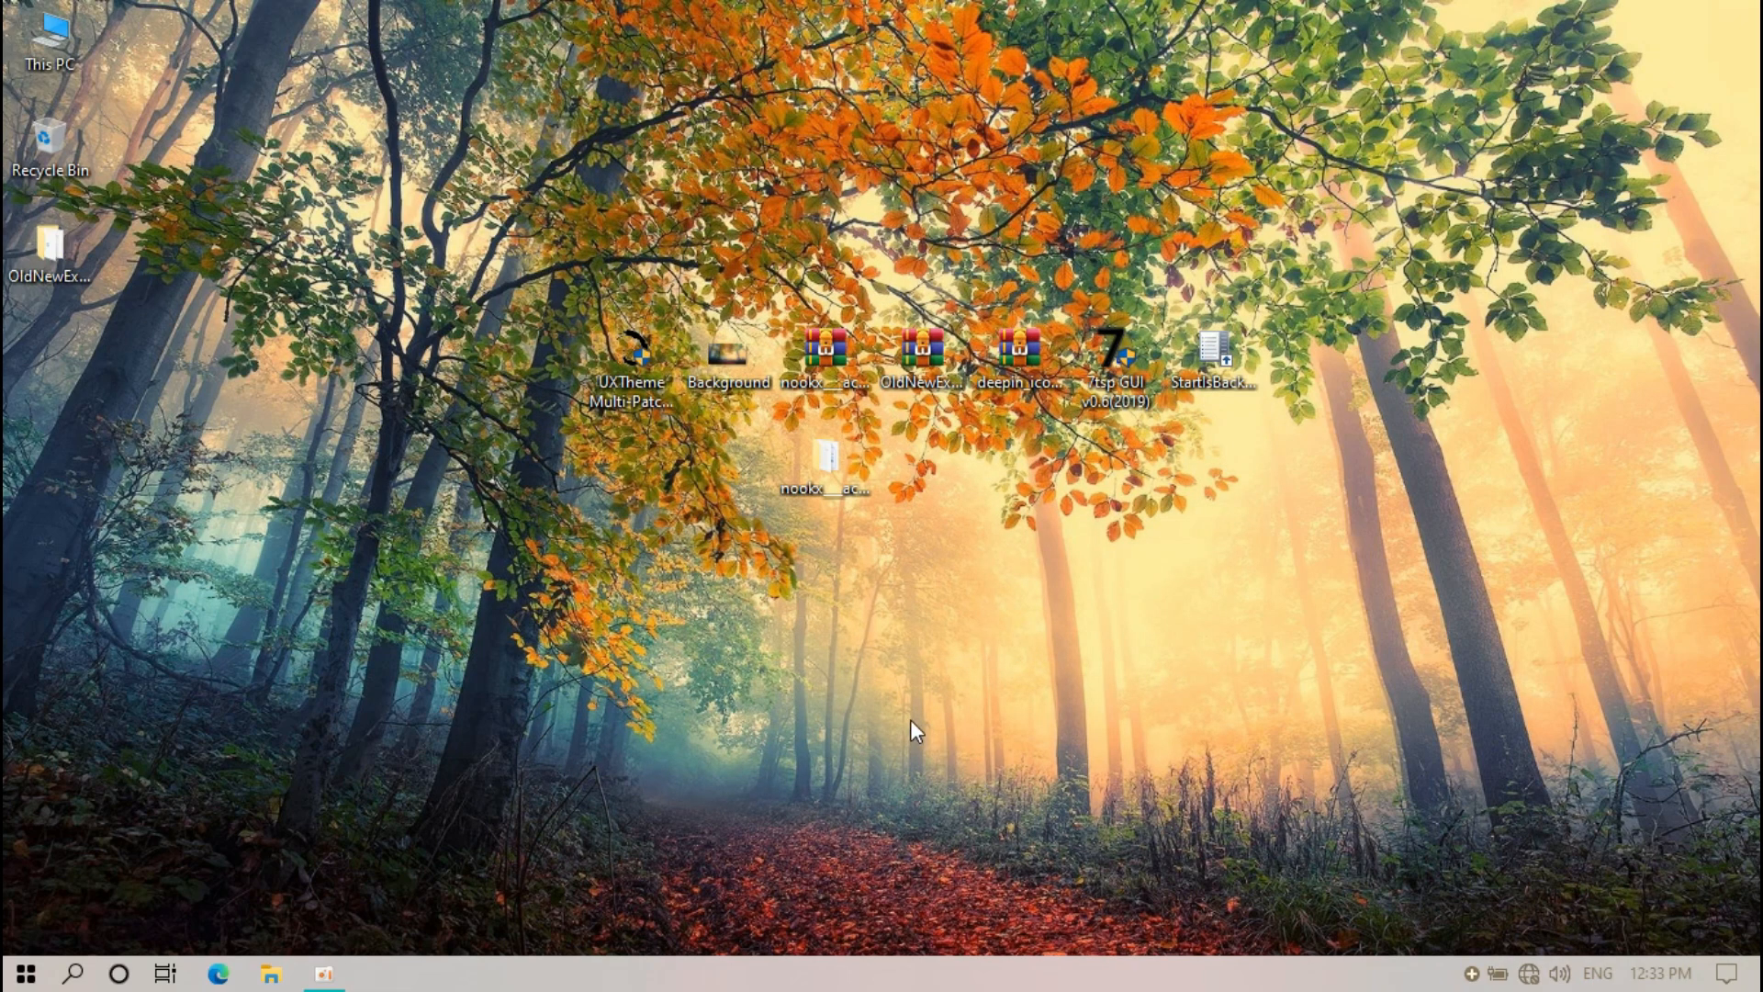
drag(35, 268, 189, 349)
drag(941, 474, 914, 484)
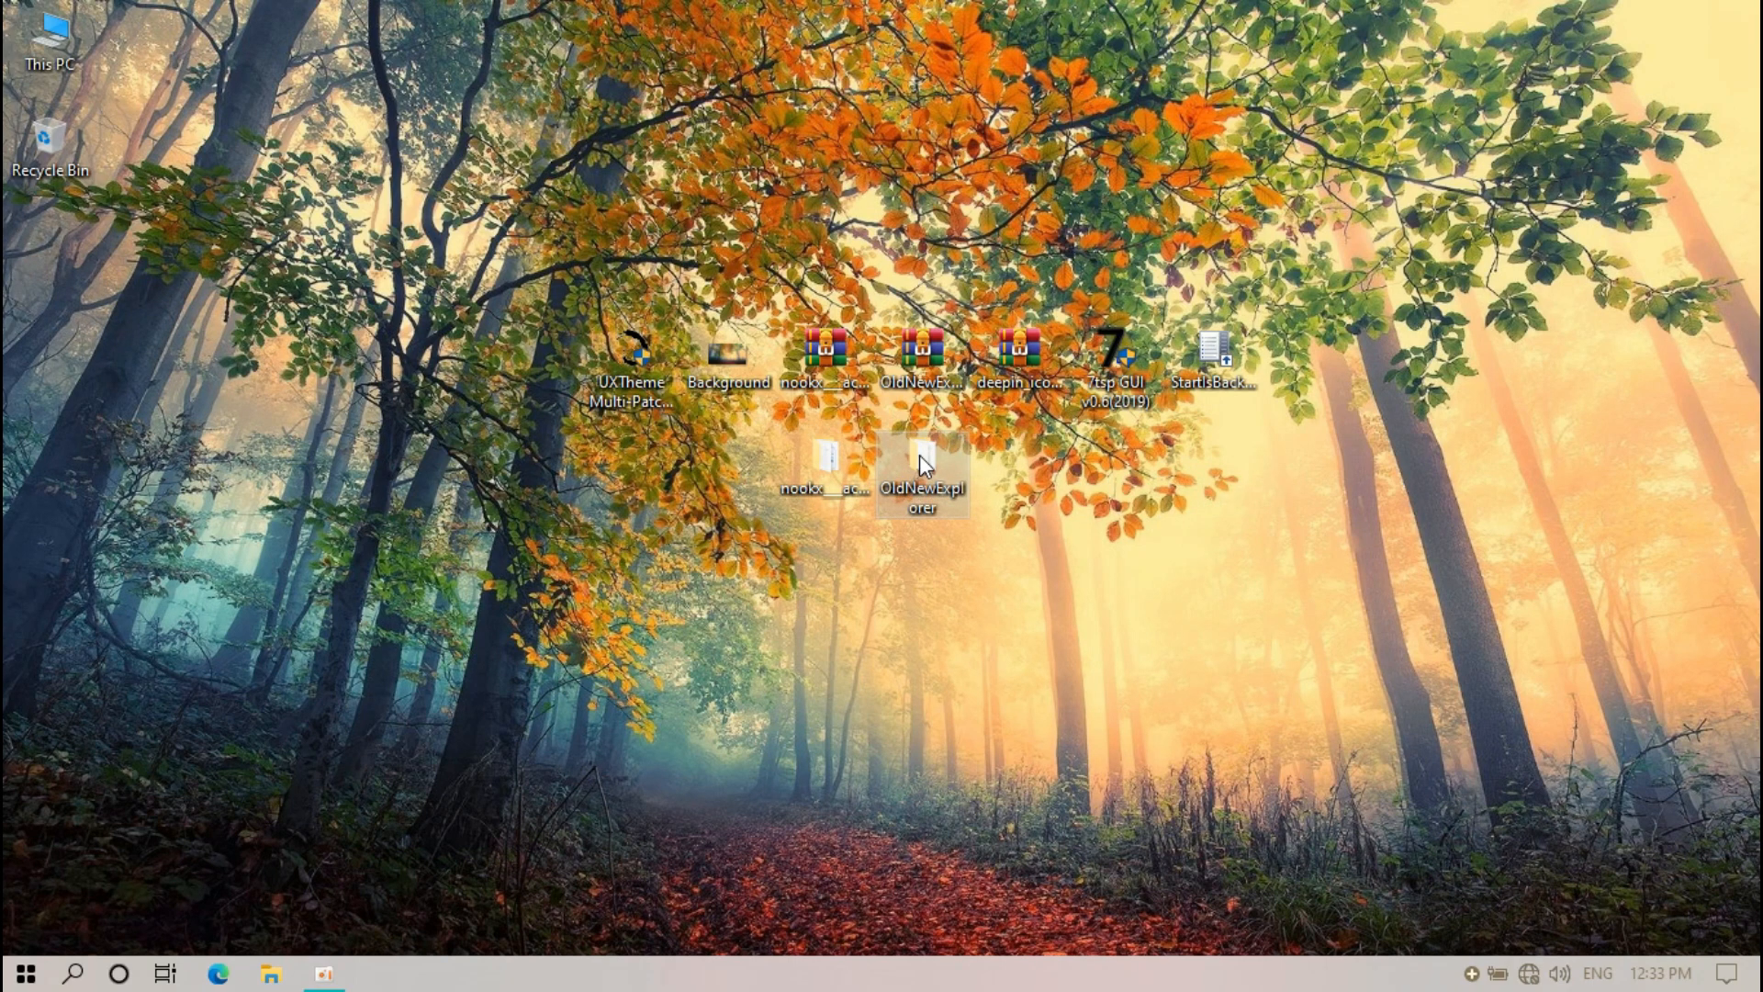
Install OldNewExplorer with classical drive grouping and the command bar replacing the Ribbon
double_click(919, 456)
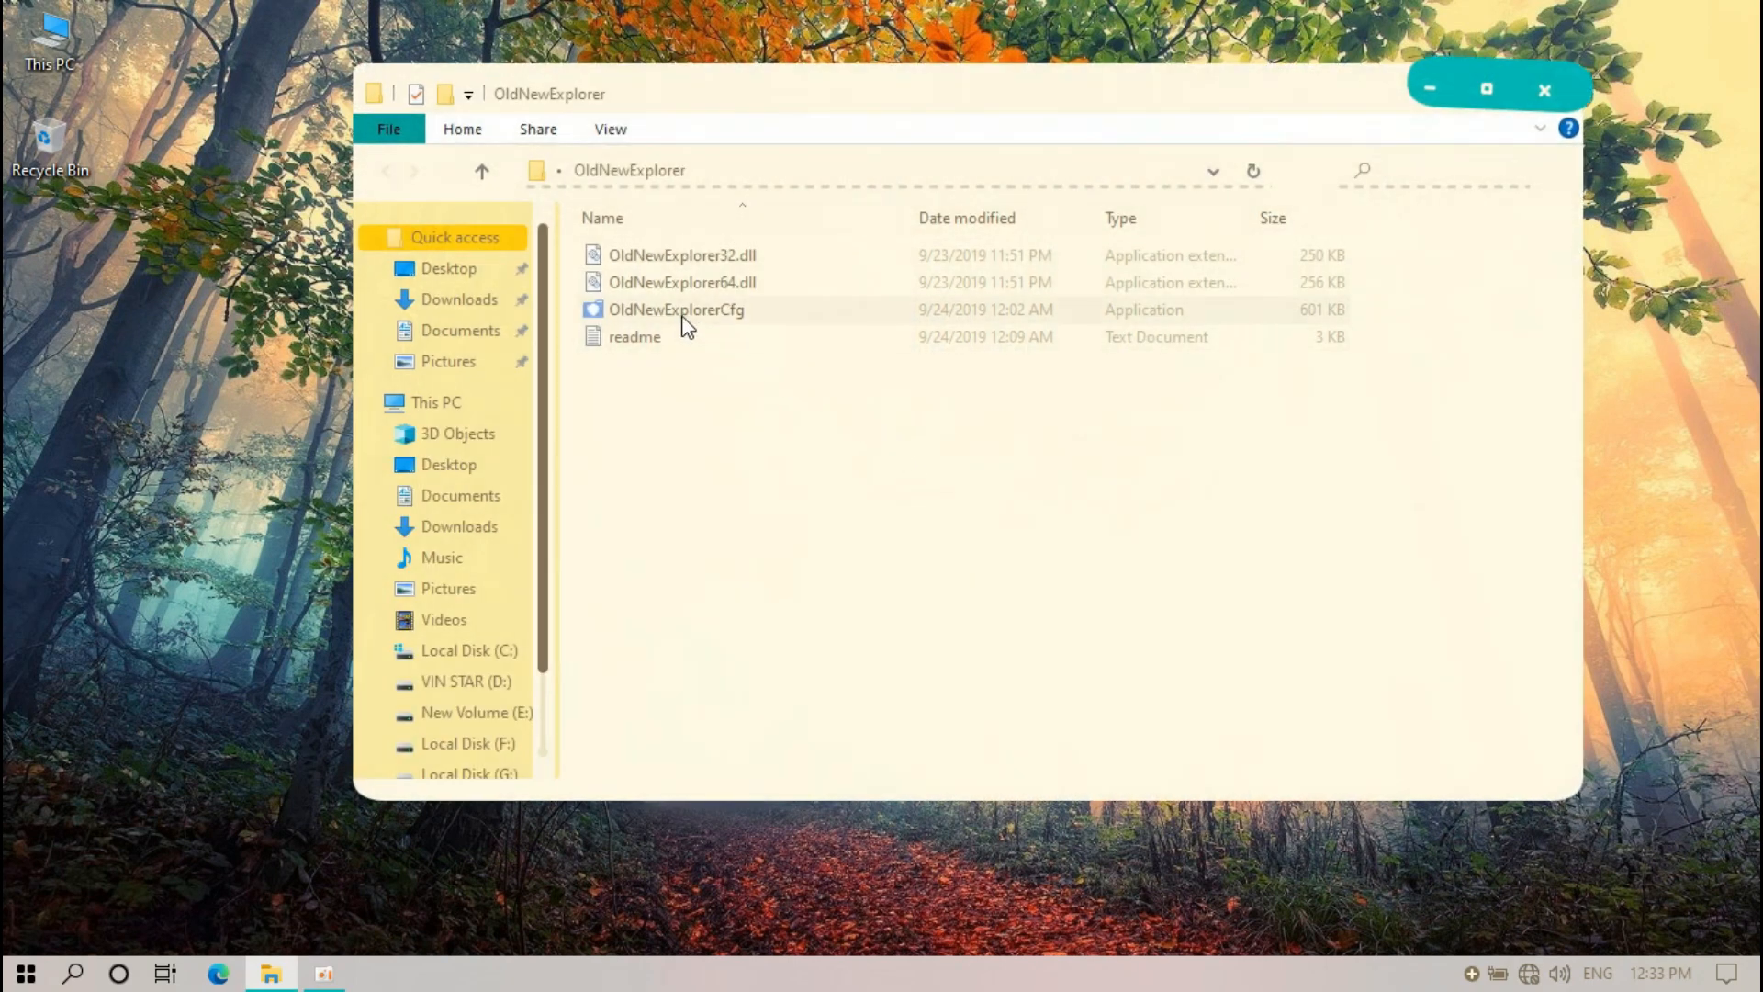
click(643, 312)
double_click(674, 310)
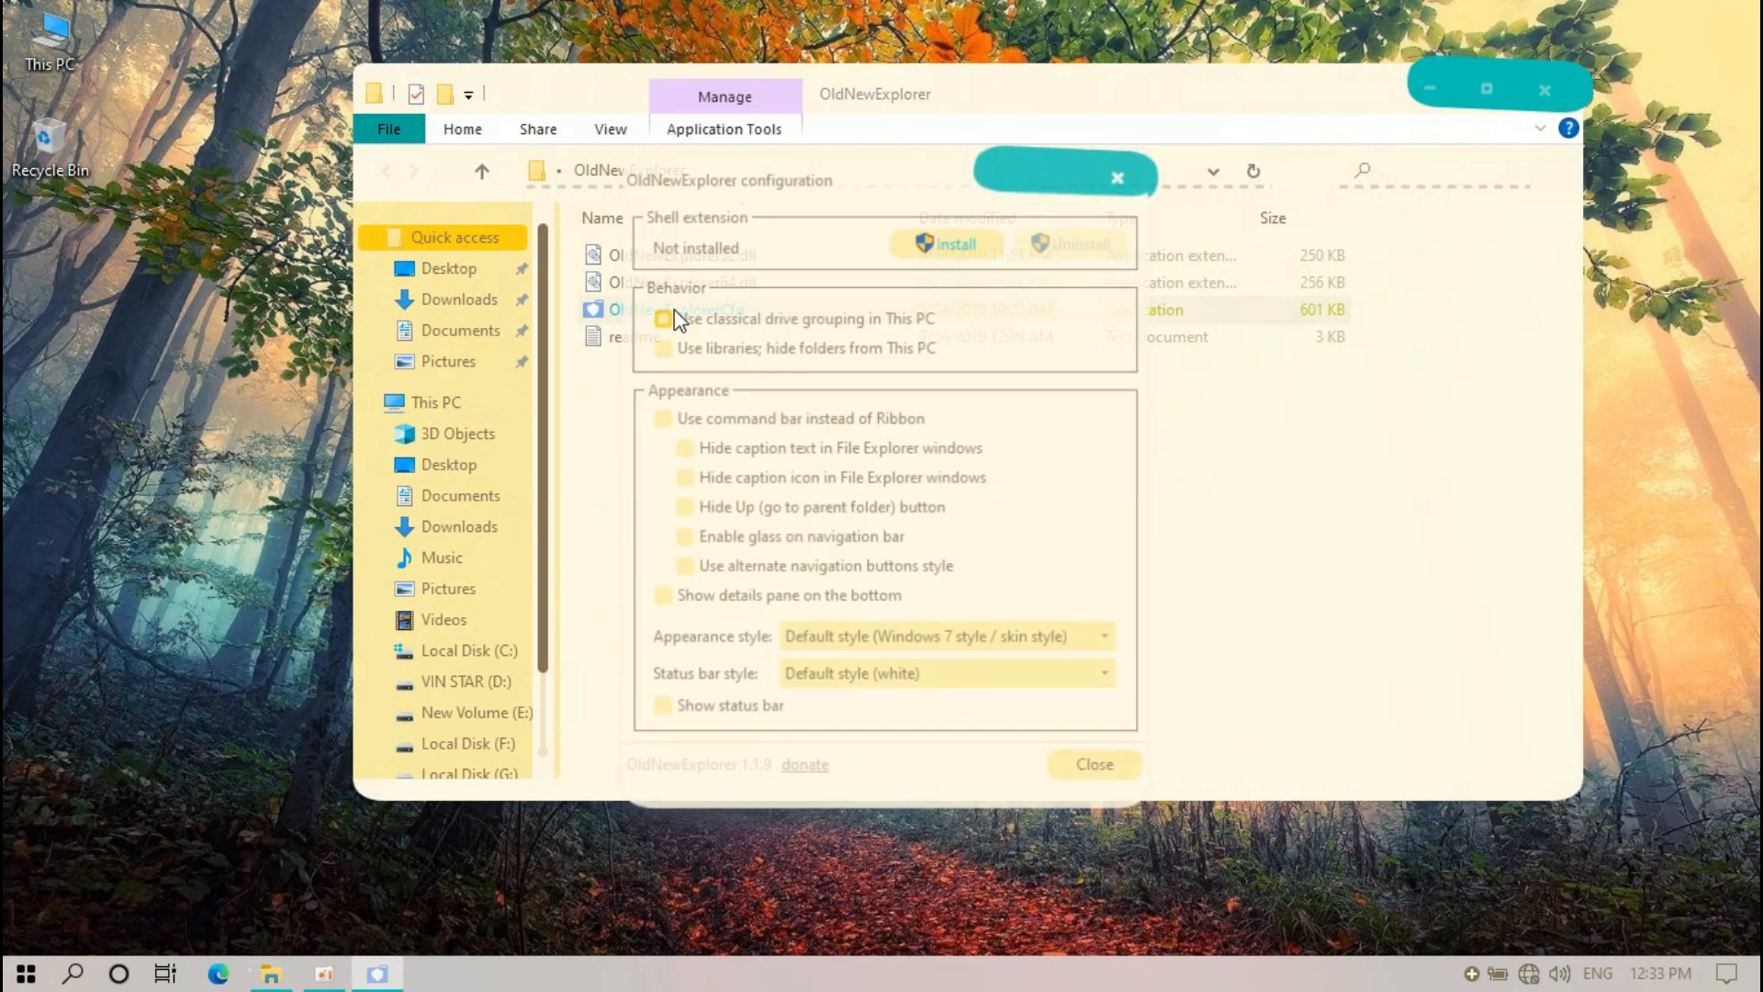
click(662, 318)
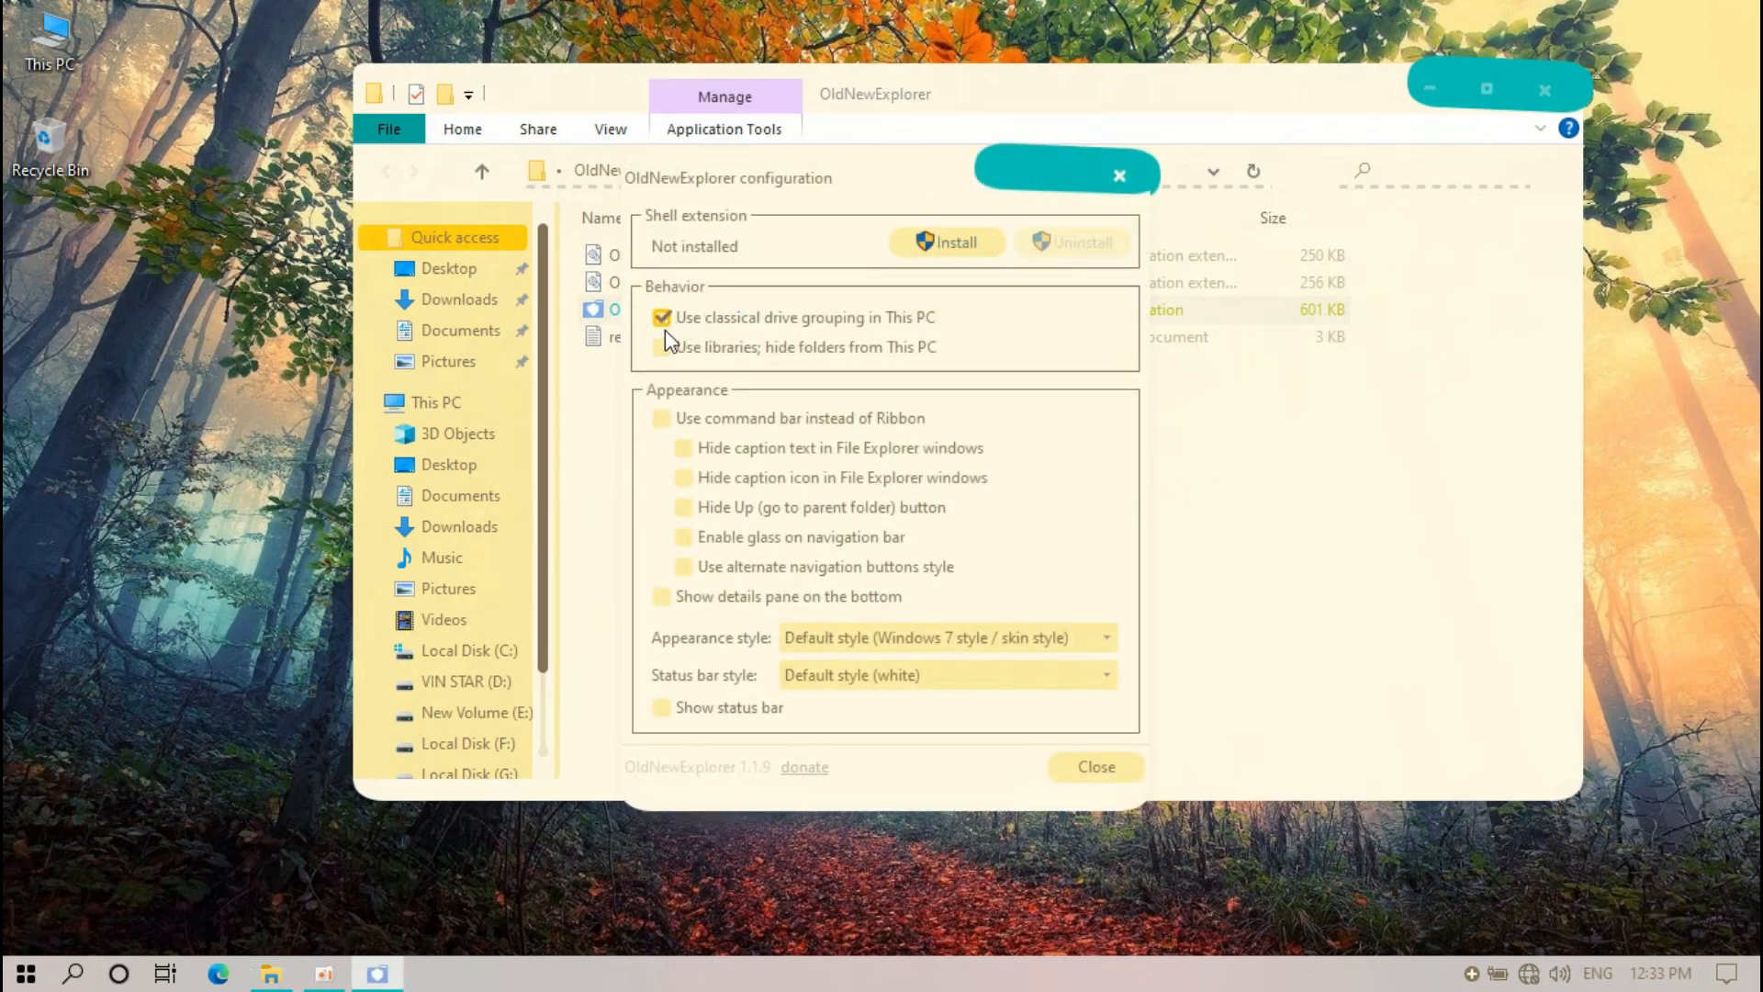
click(662, 420)
click(946, 245)
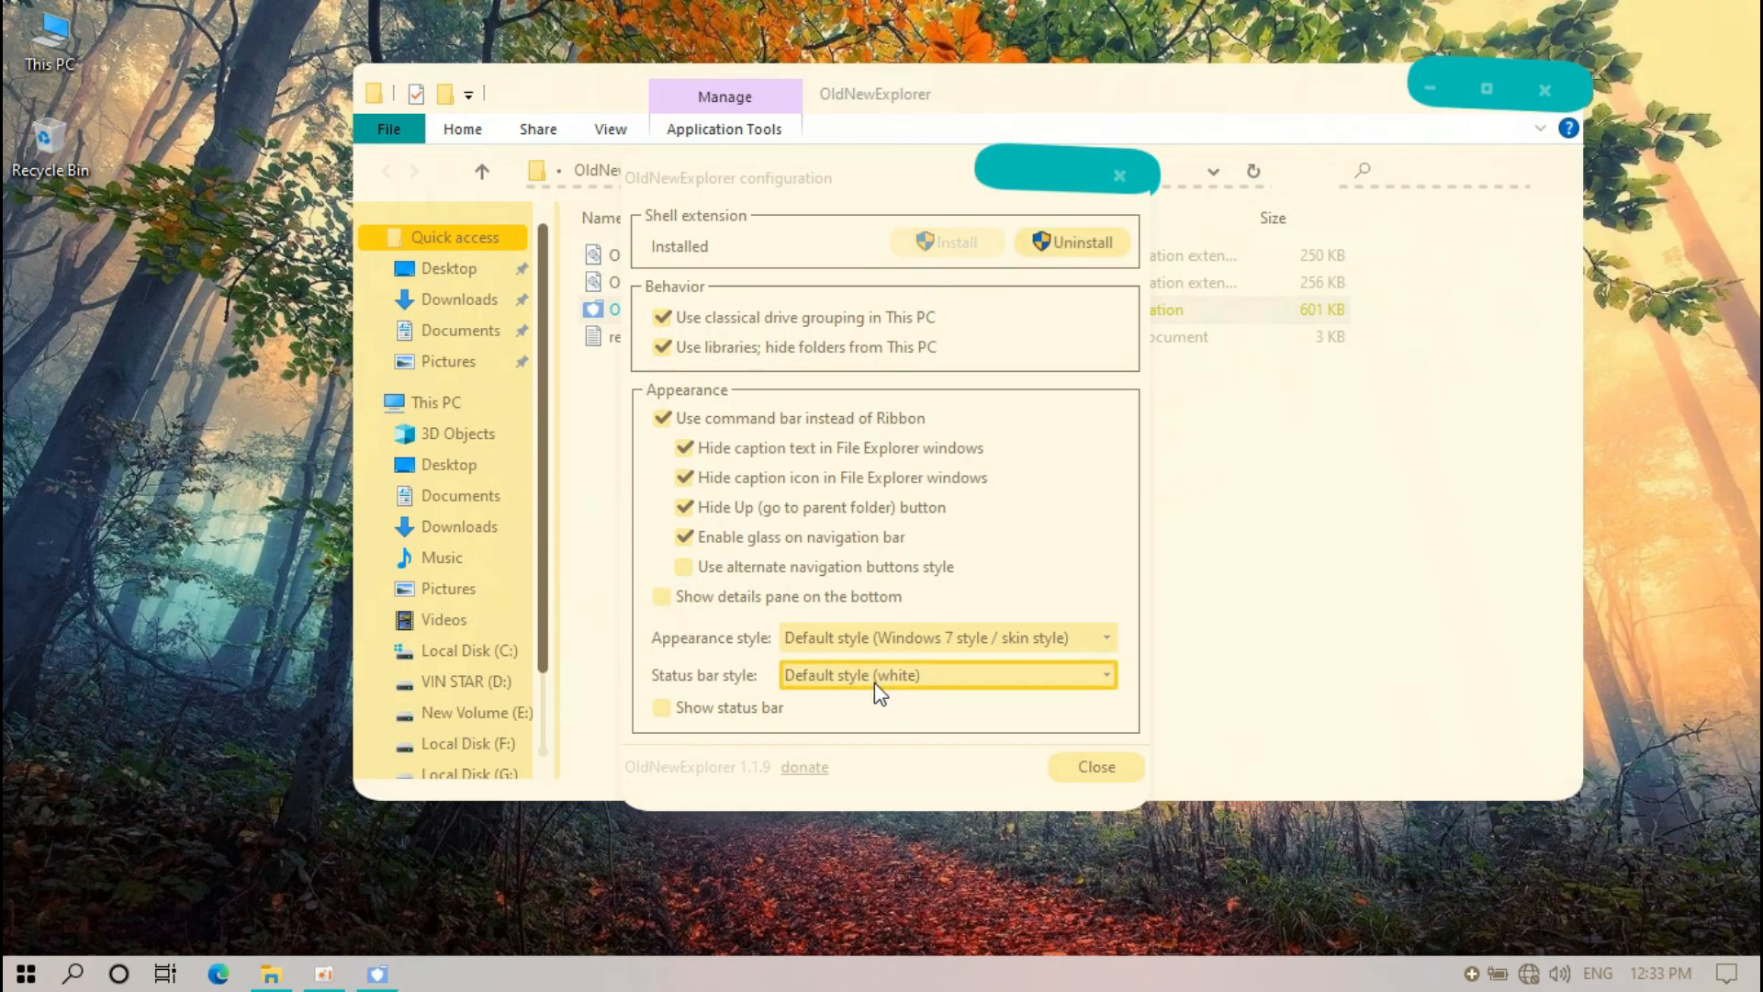
click(1075, 761)
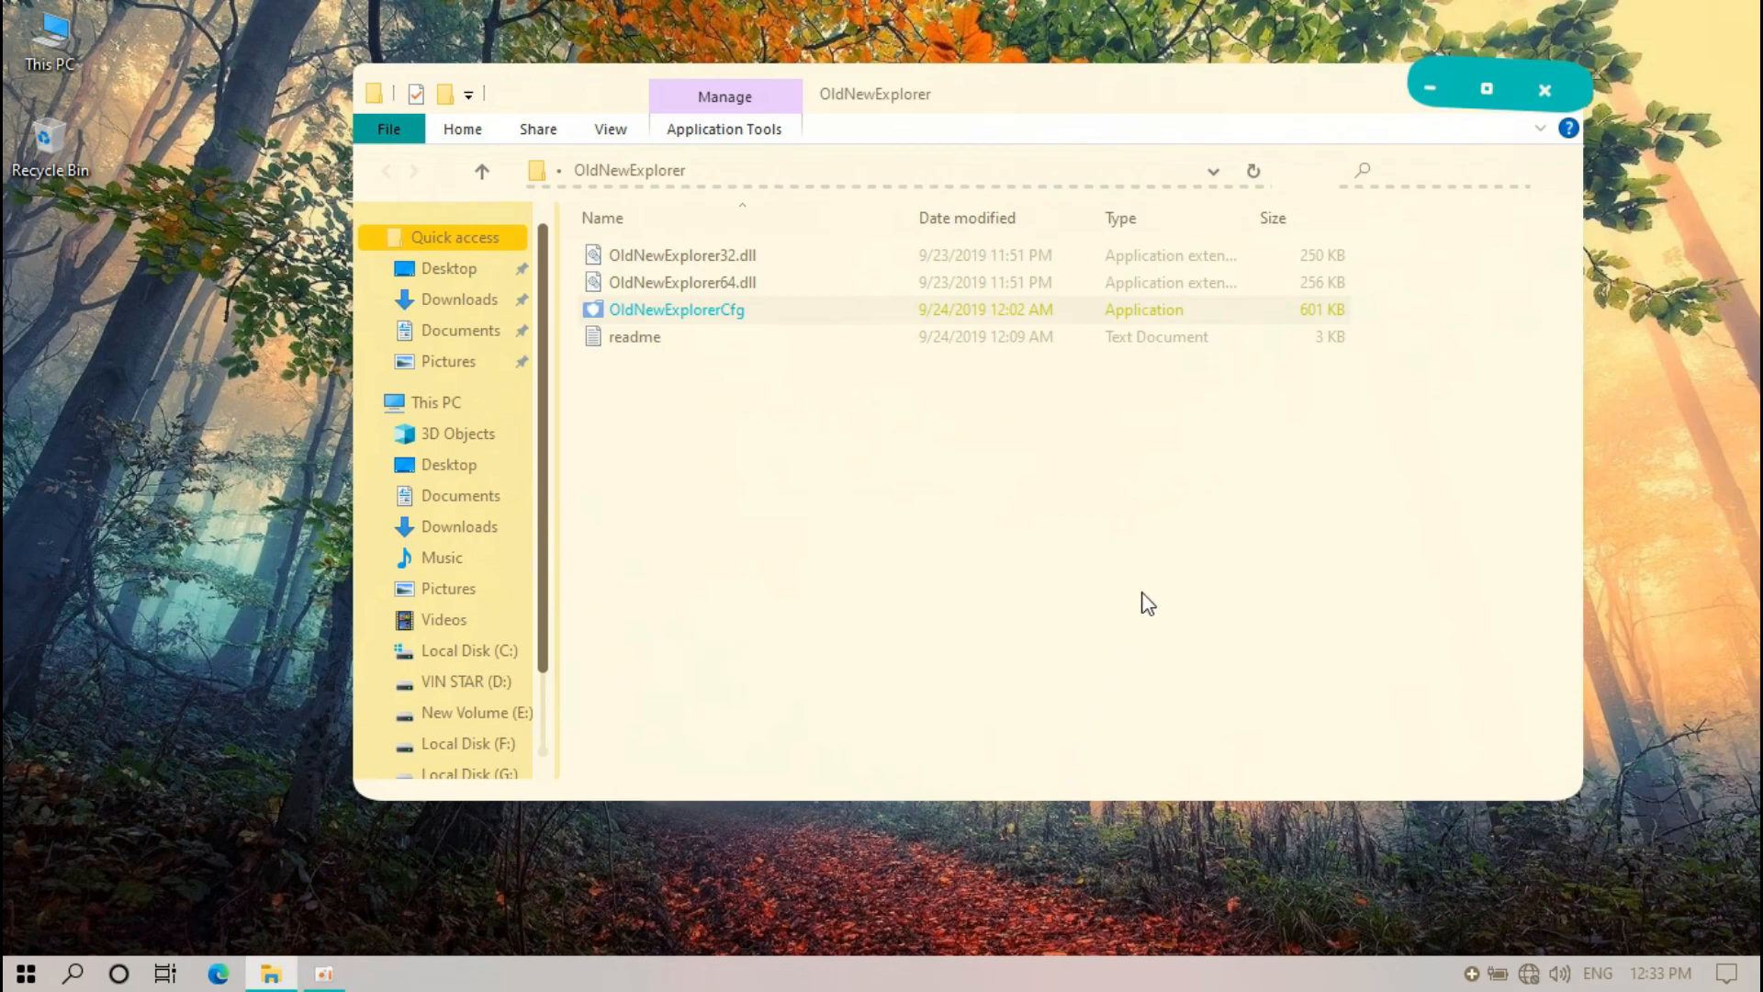
Open This PC to confirm the Ribbon is gone, then close it
click(1556, 91)
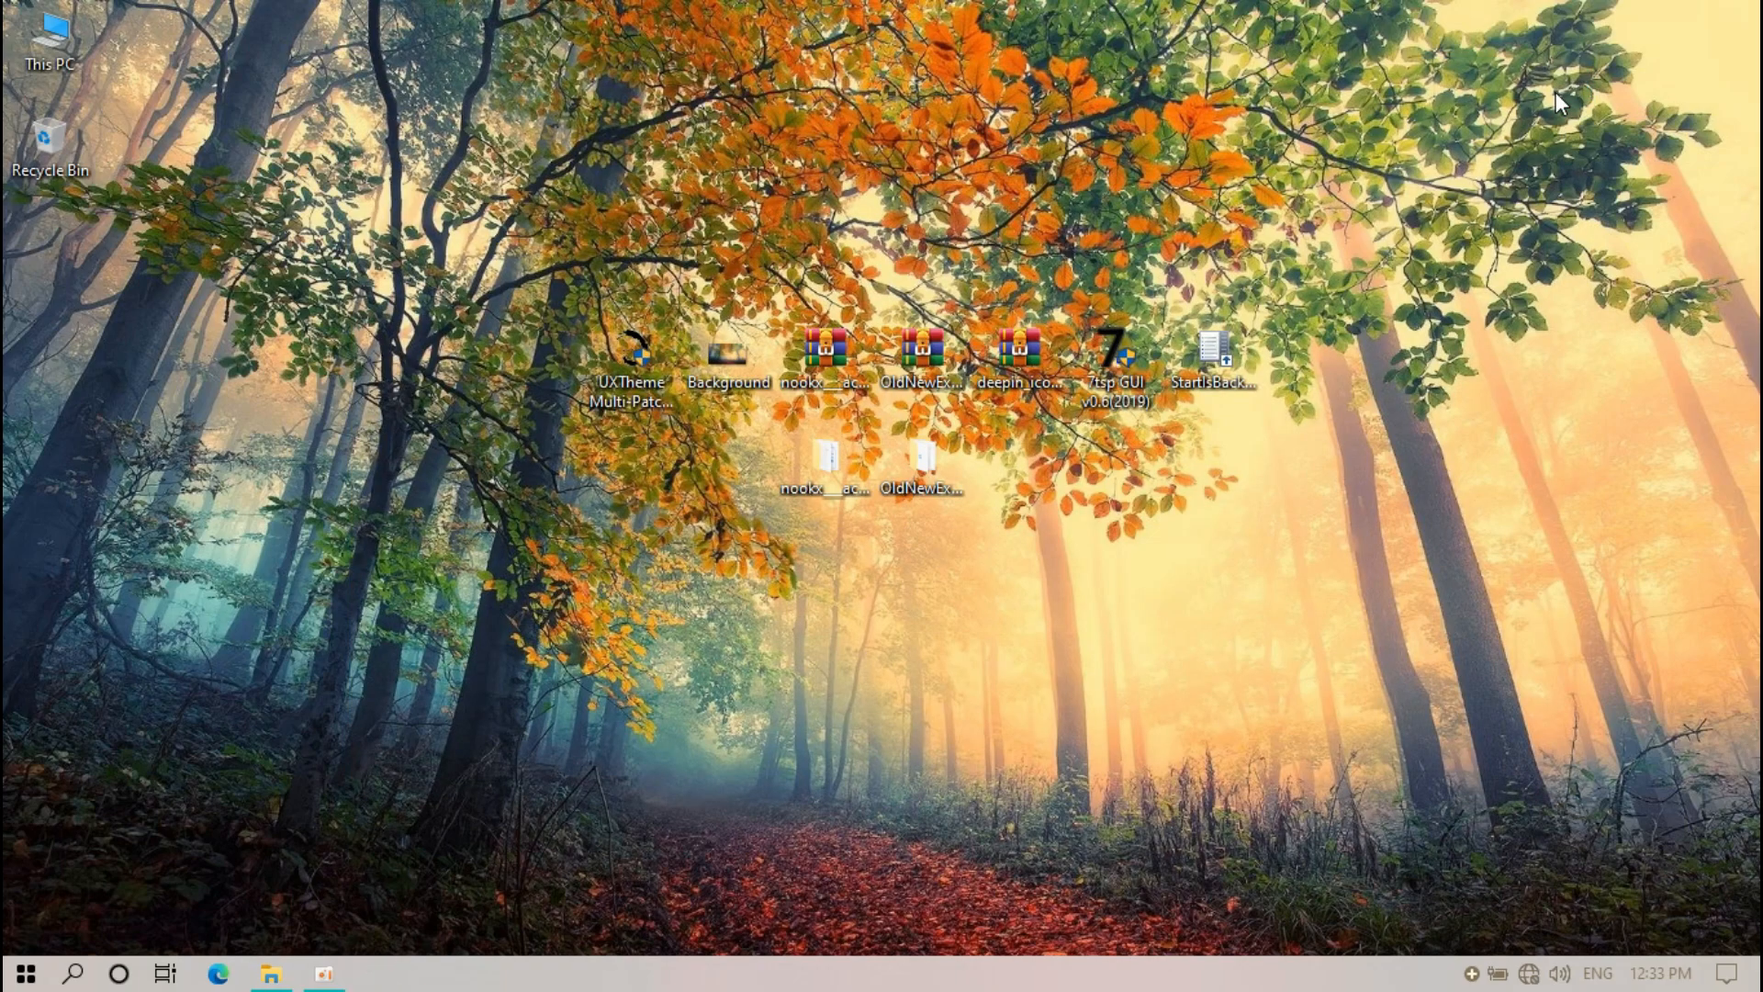
double_click(62, 47)
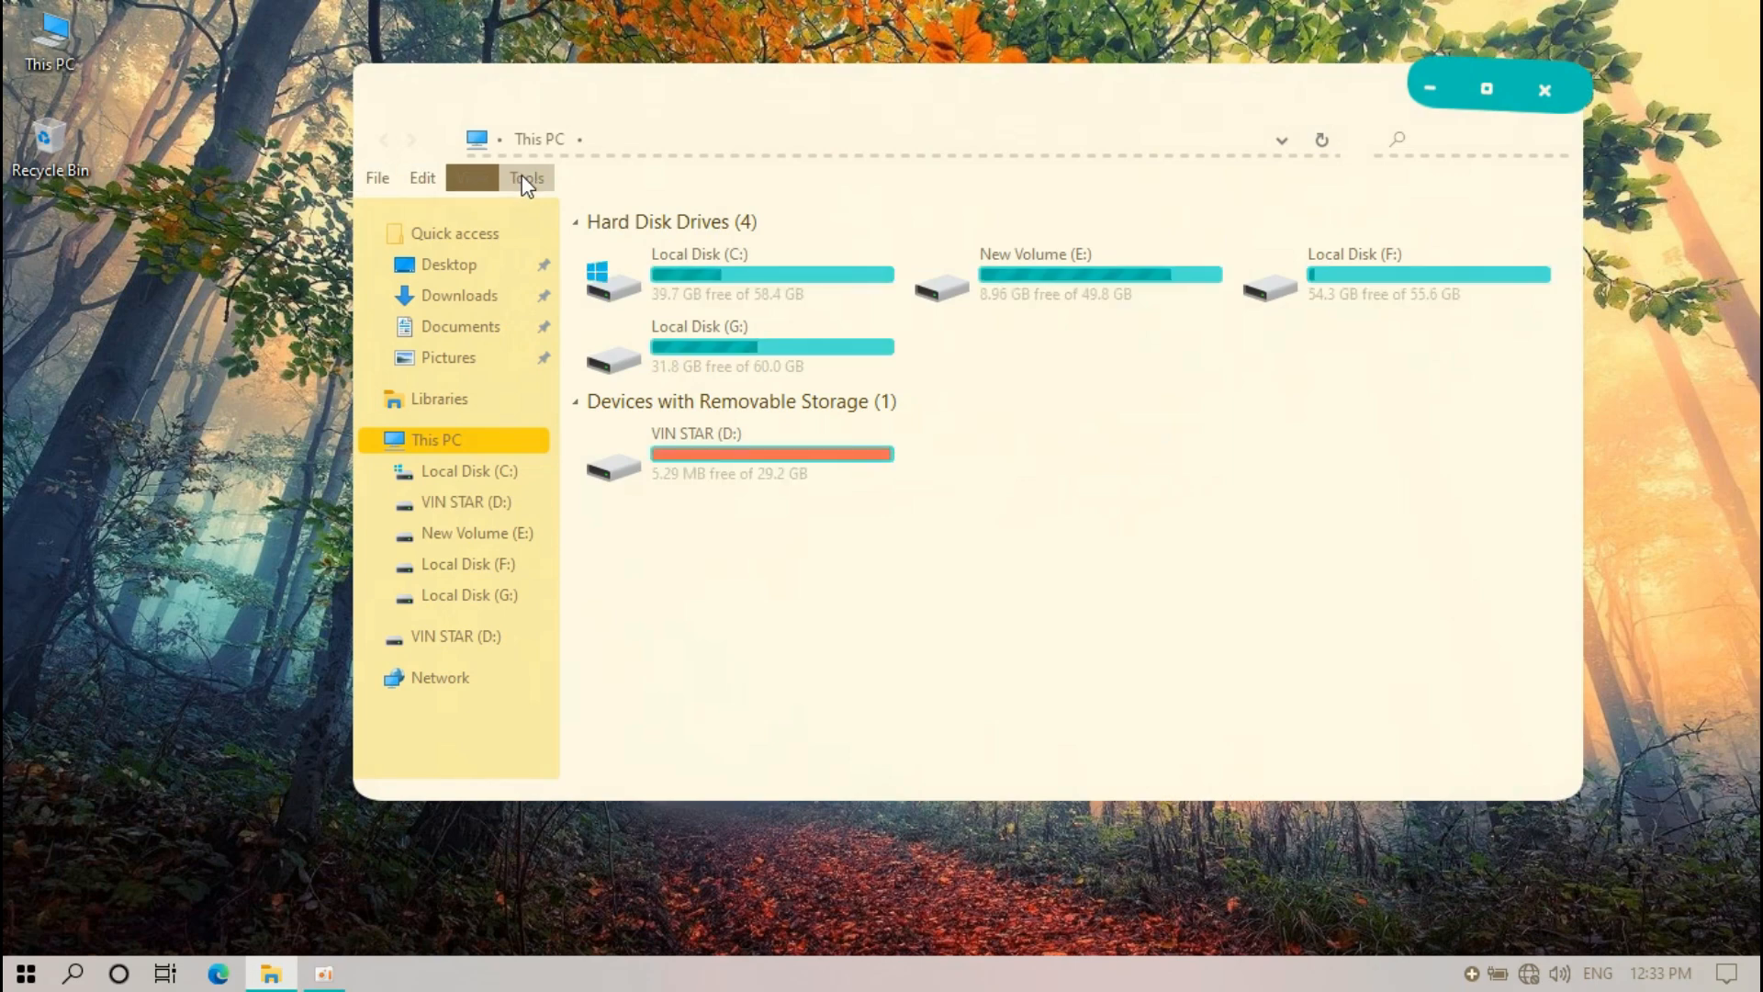
drag(697, 98, 603, 106)
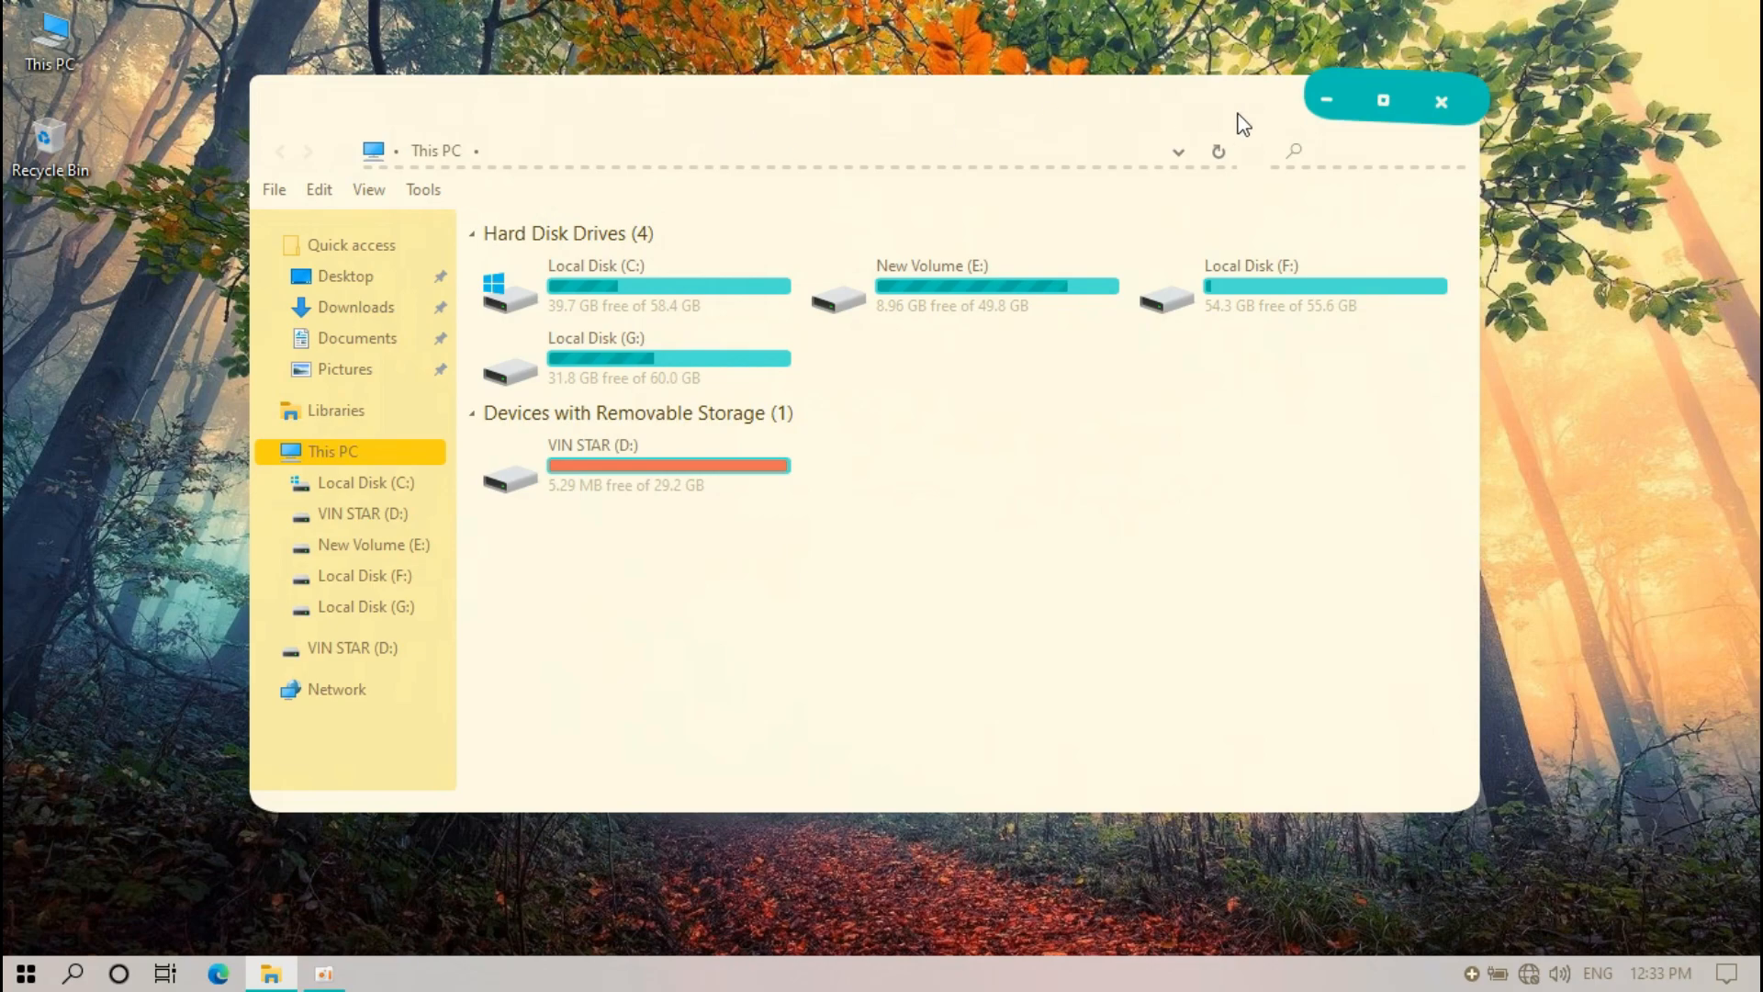
click(1442, 102)
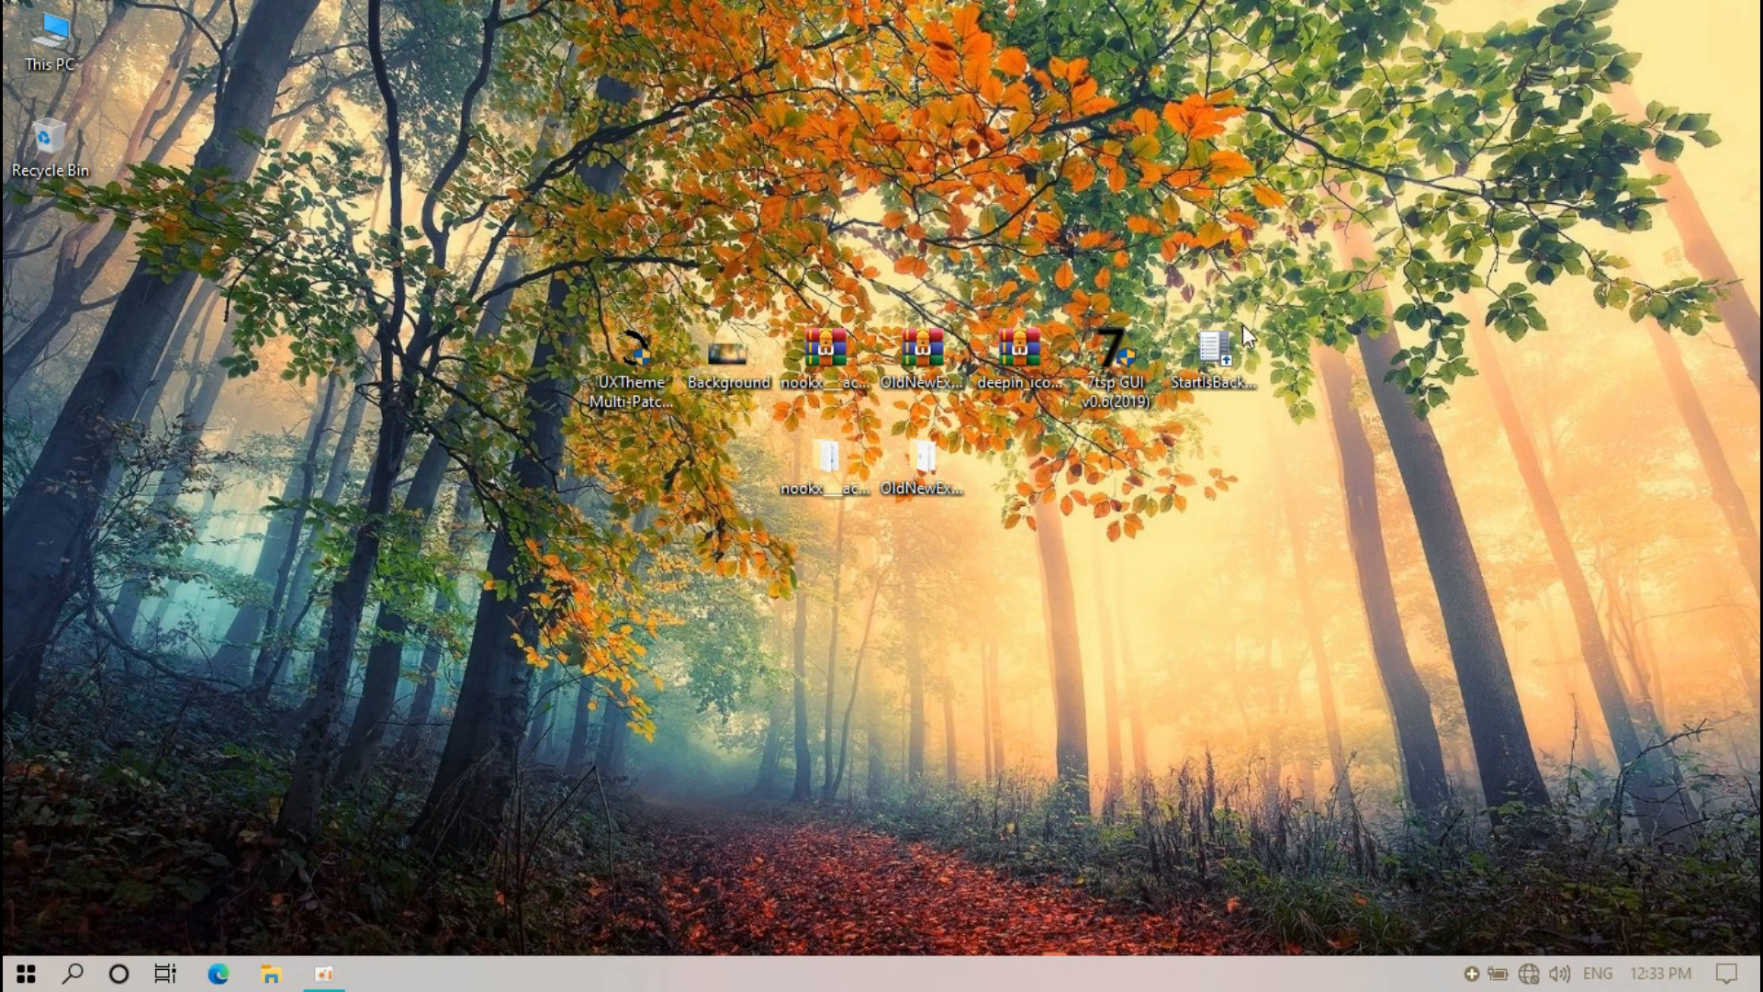
Extract the deepin icon theme archive and move its folder beside the others
click(1014, 357)
right_click(1014, 355)
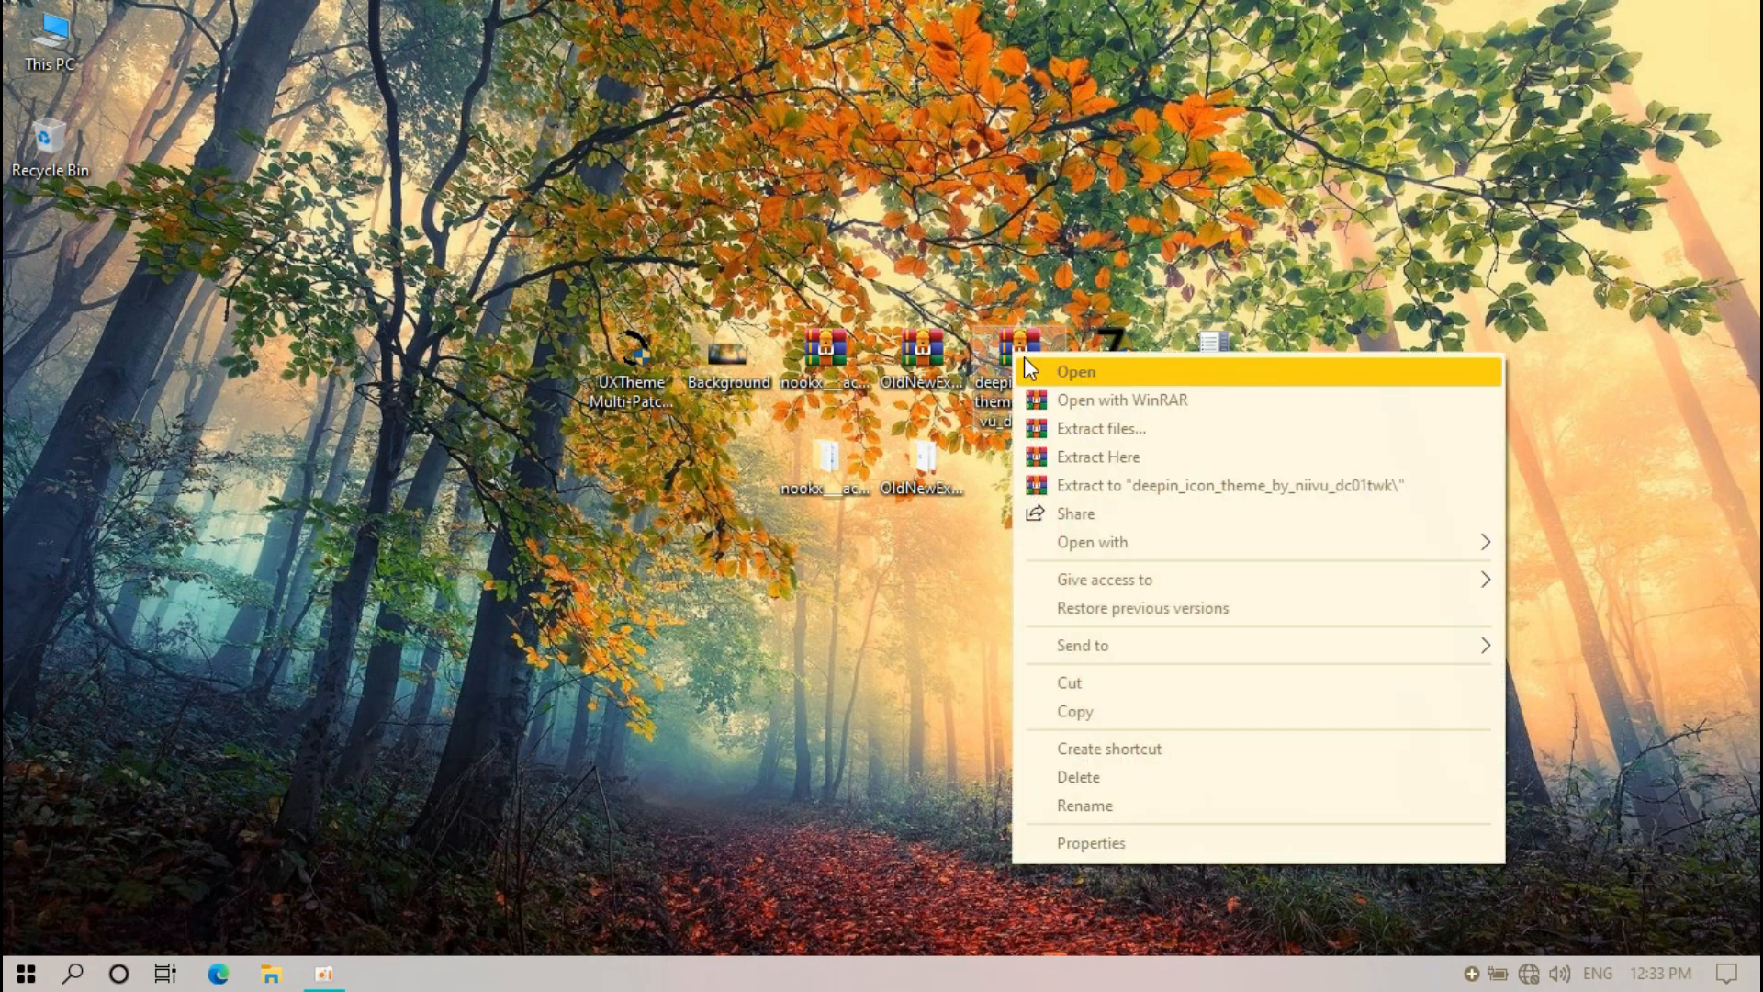
click(1065, 428)
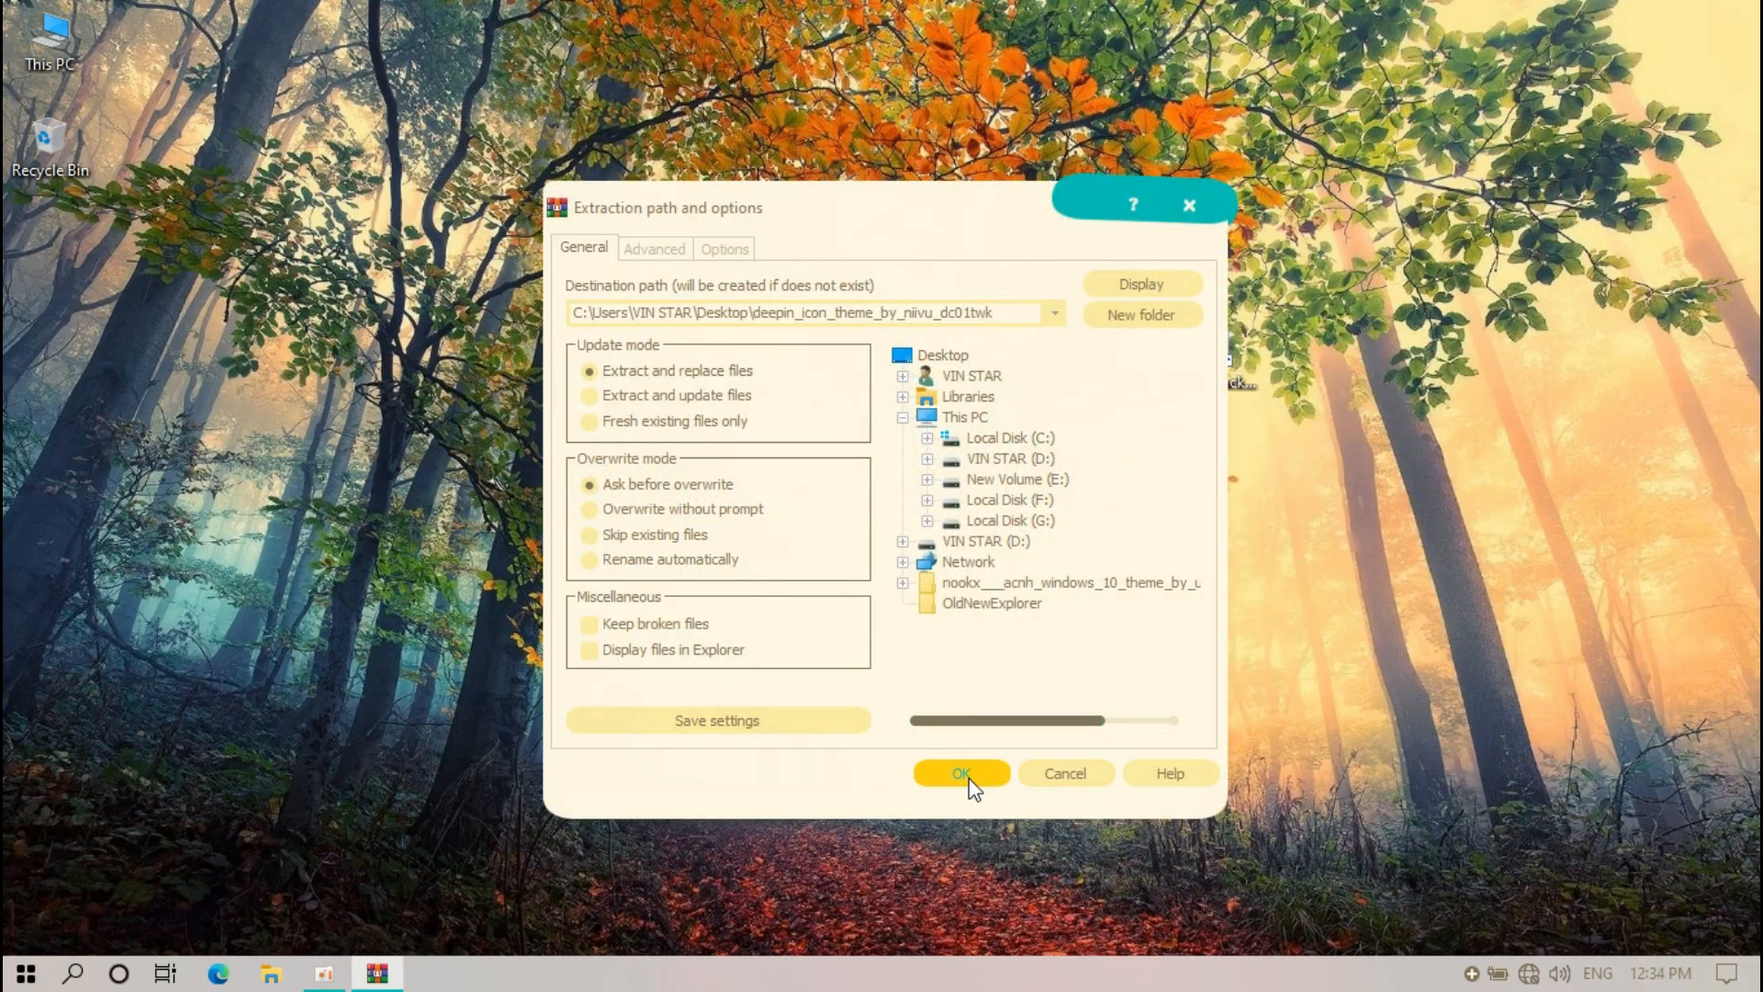
click(966, 777)
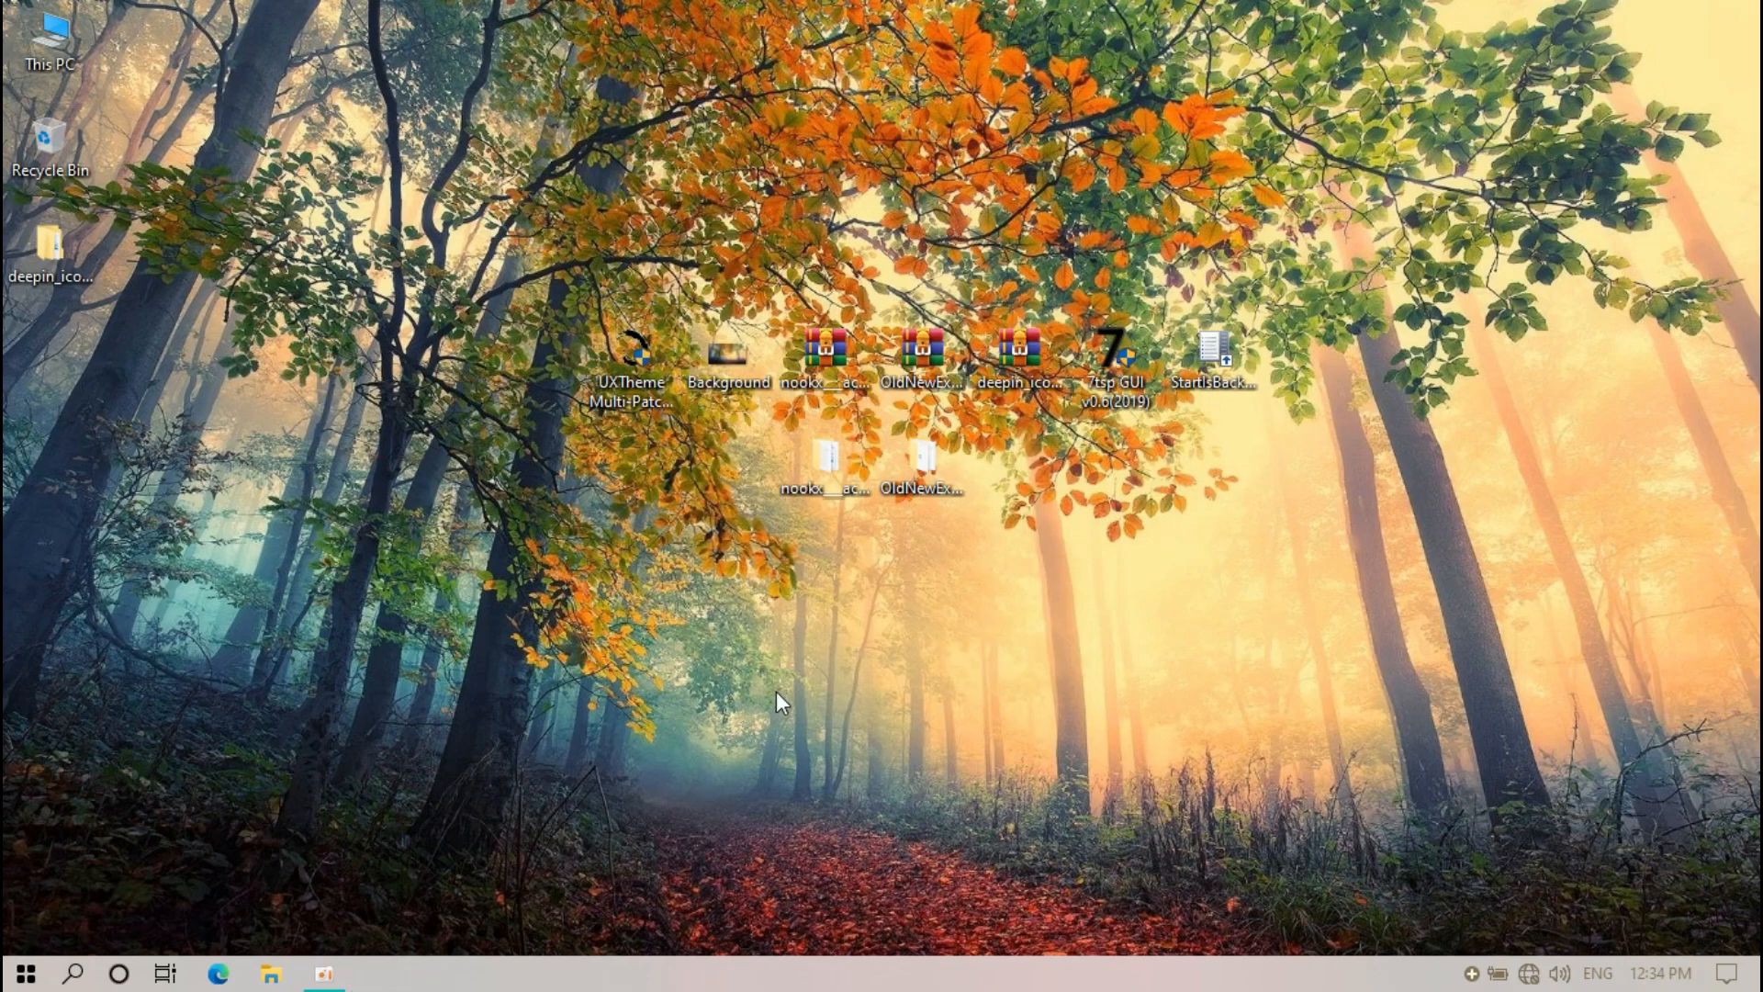
drag(48, 246, 1040, 442)
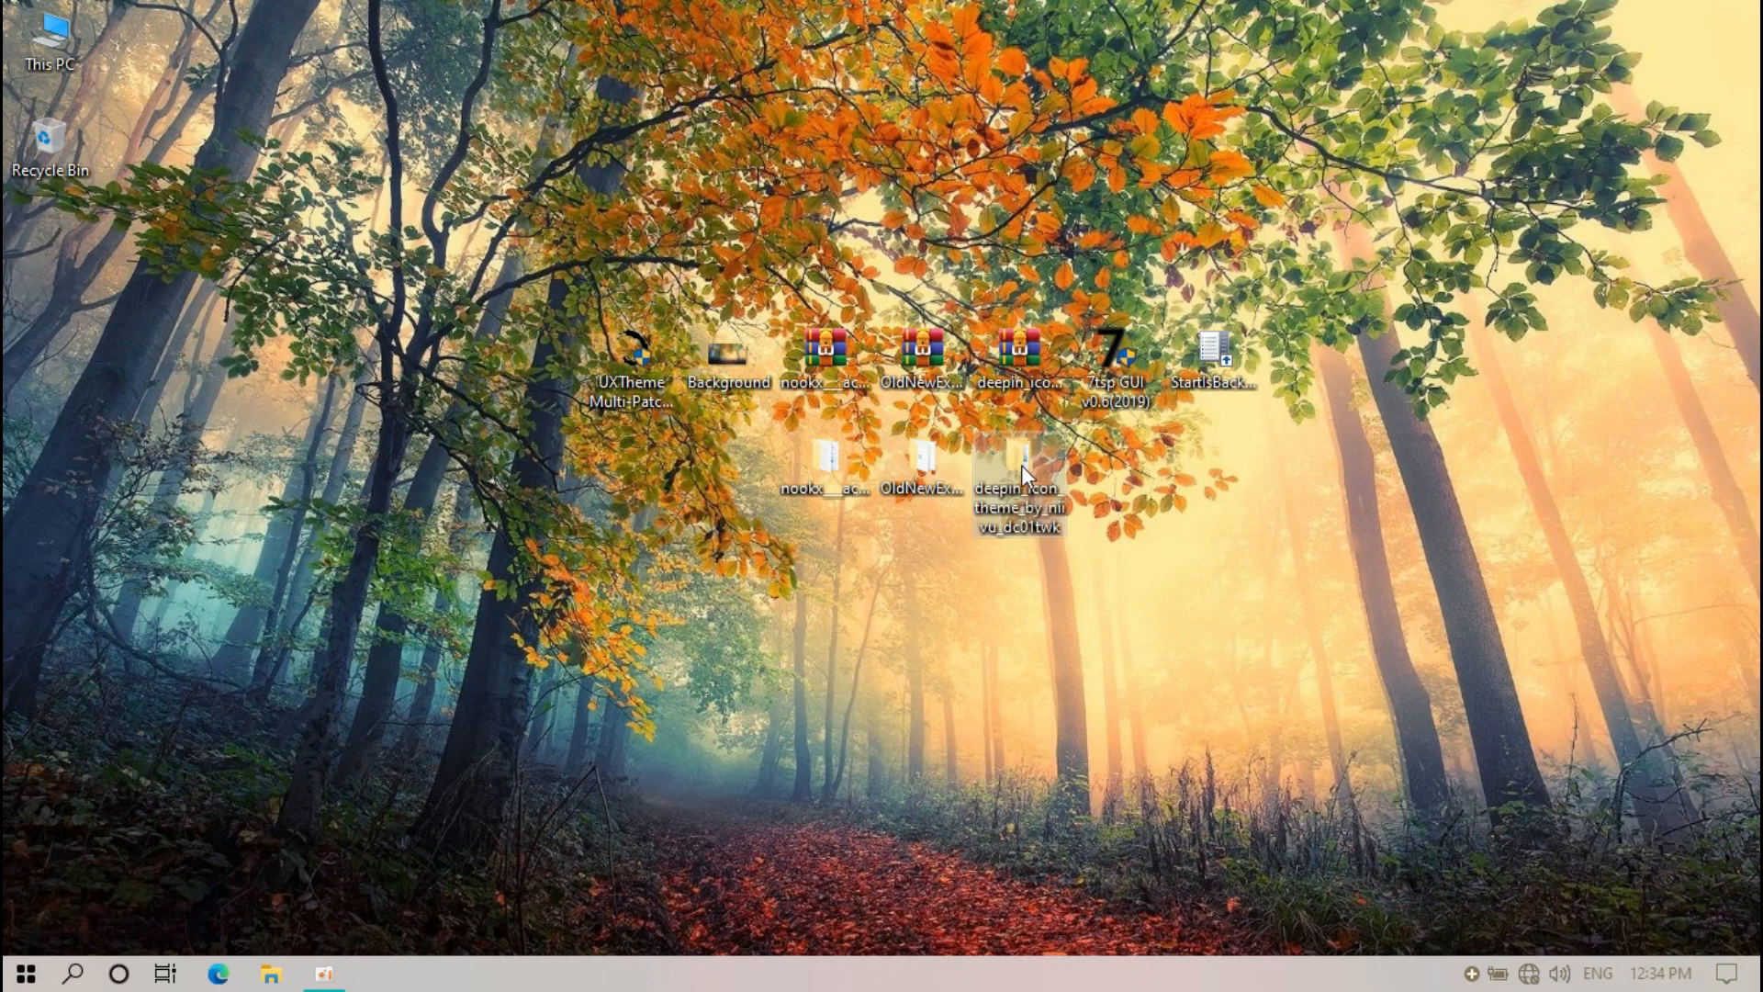
Open deepin_icon_theme_by_niivu_dc01twk > Deepin Icon Theme > Dark or Dark Side Panel Themes
double_click(1020, 455)
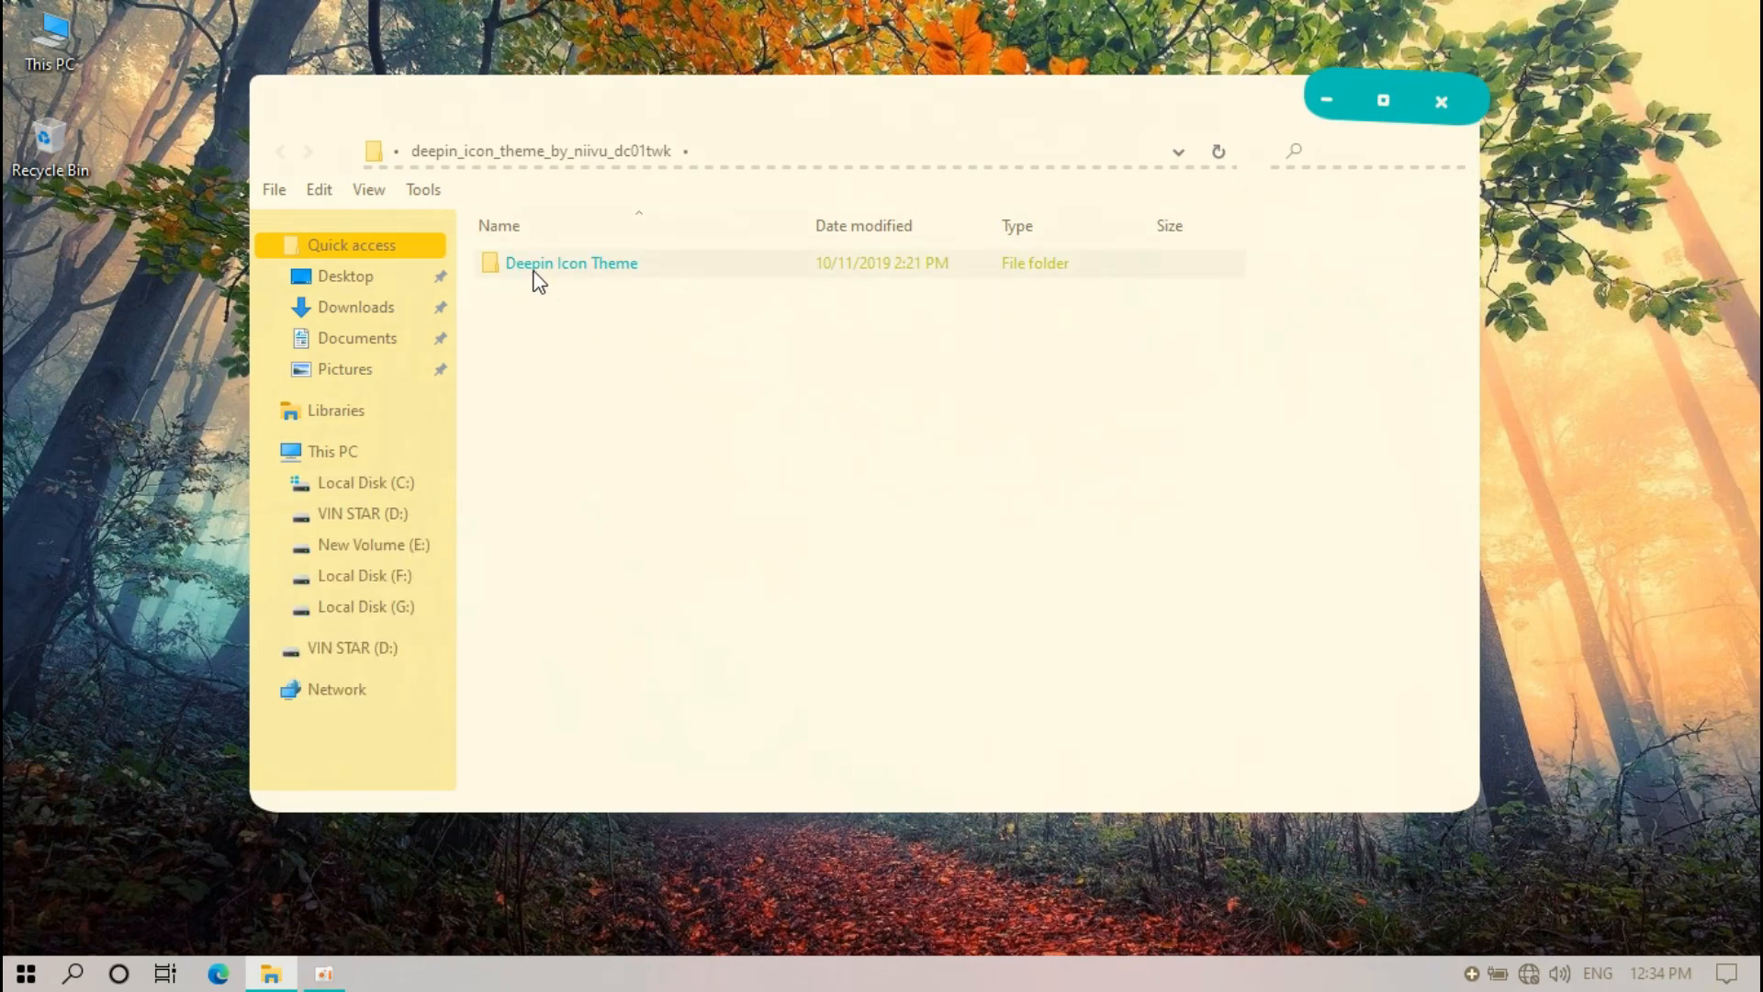
double_click(570, 266)
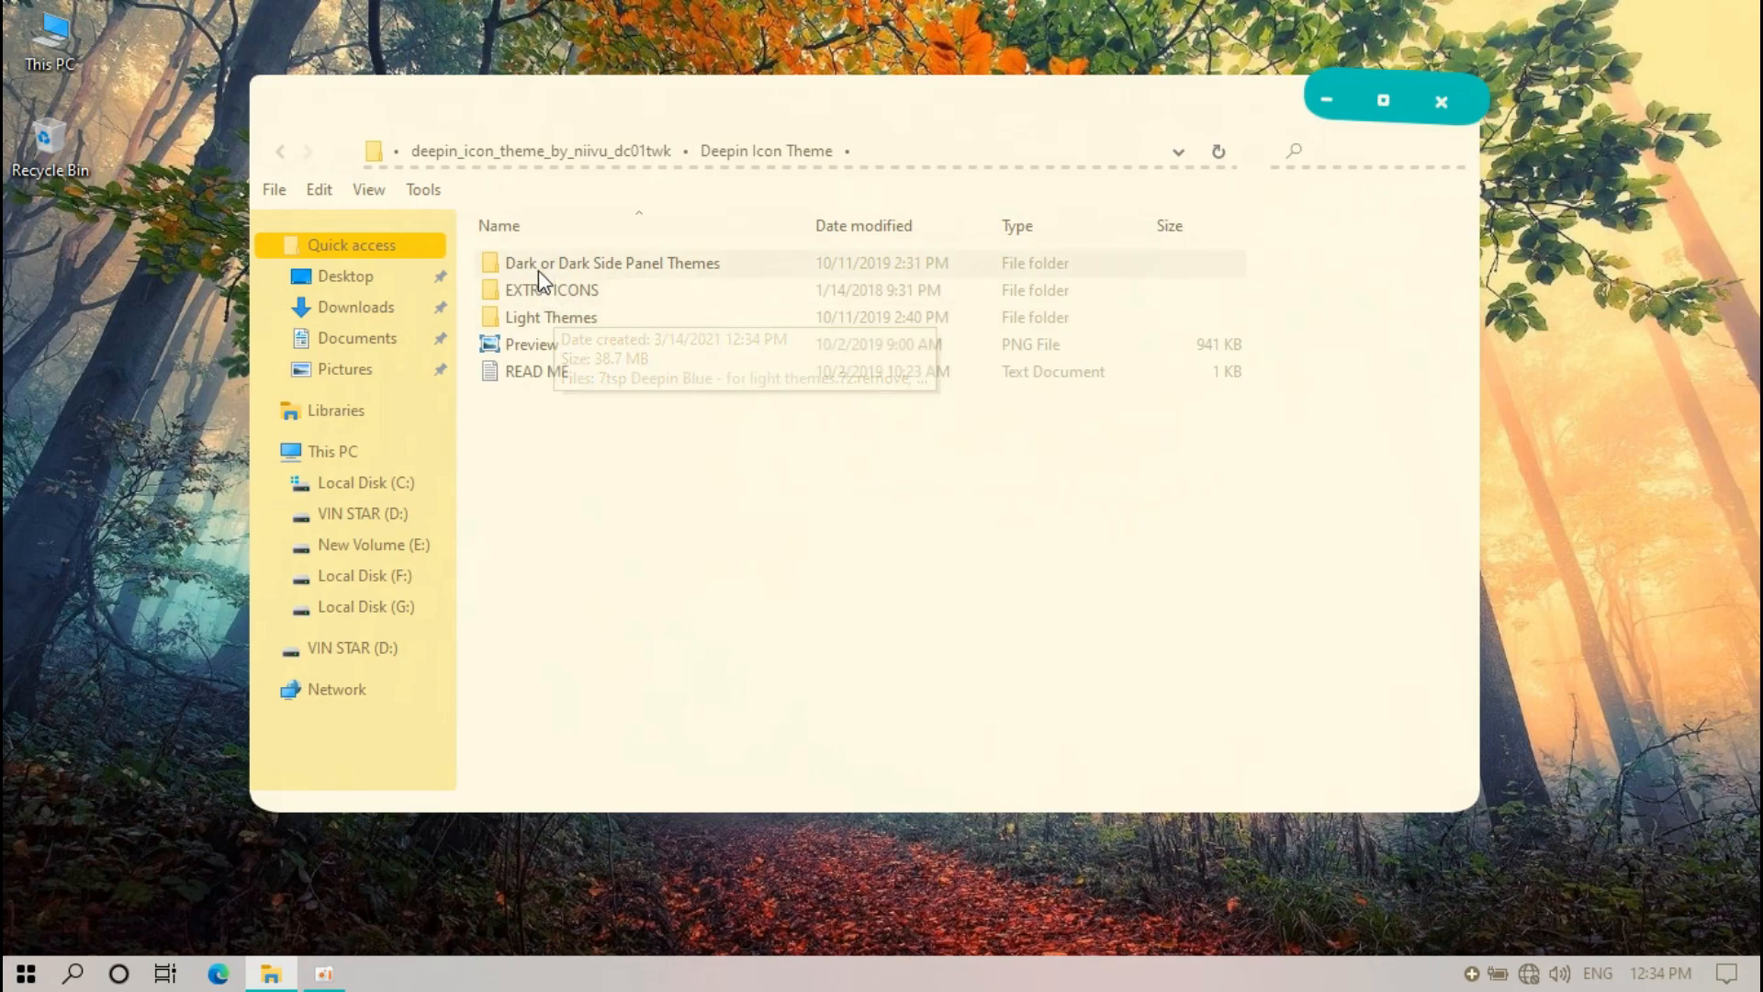
double_click(592, 272)
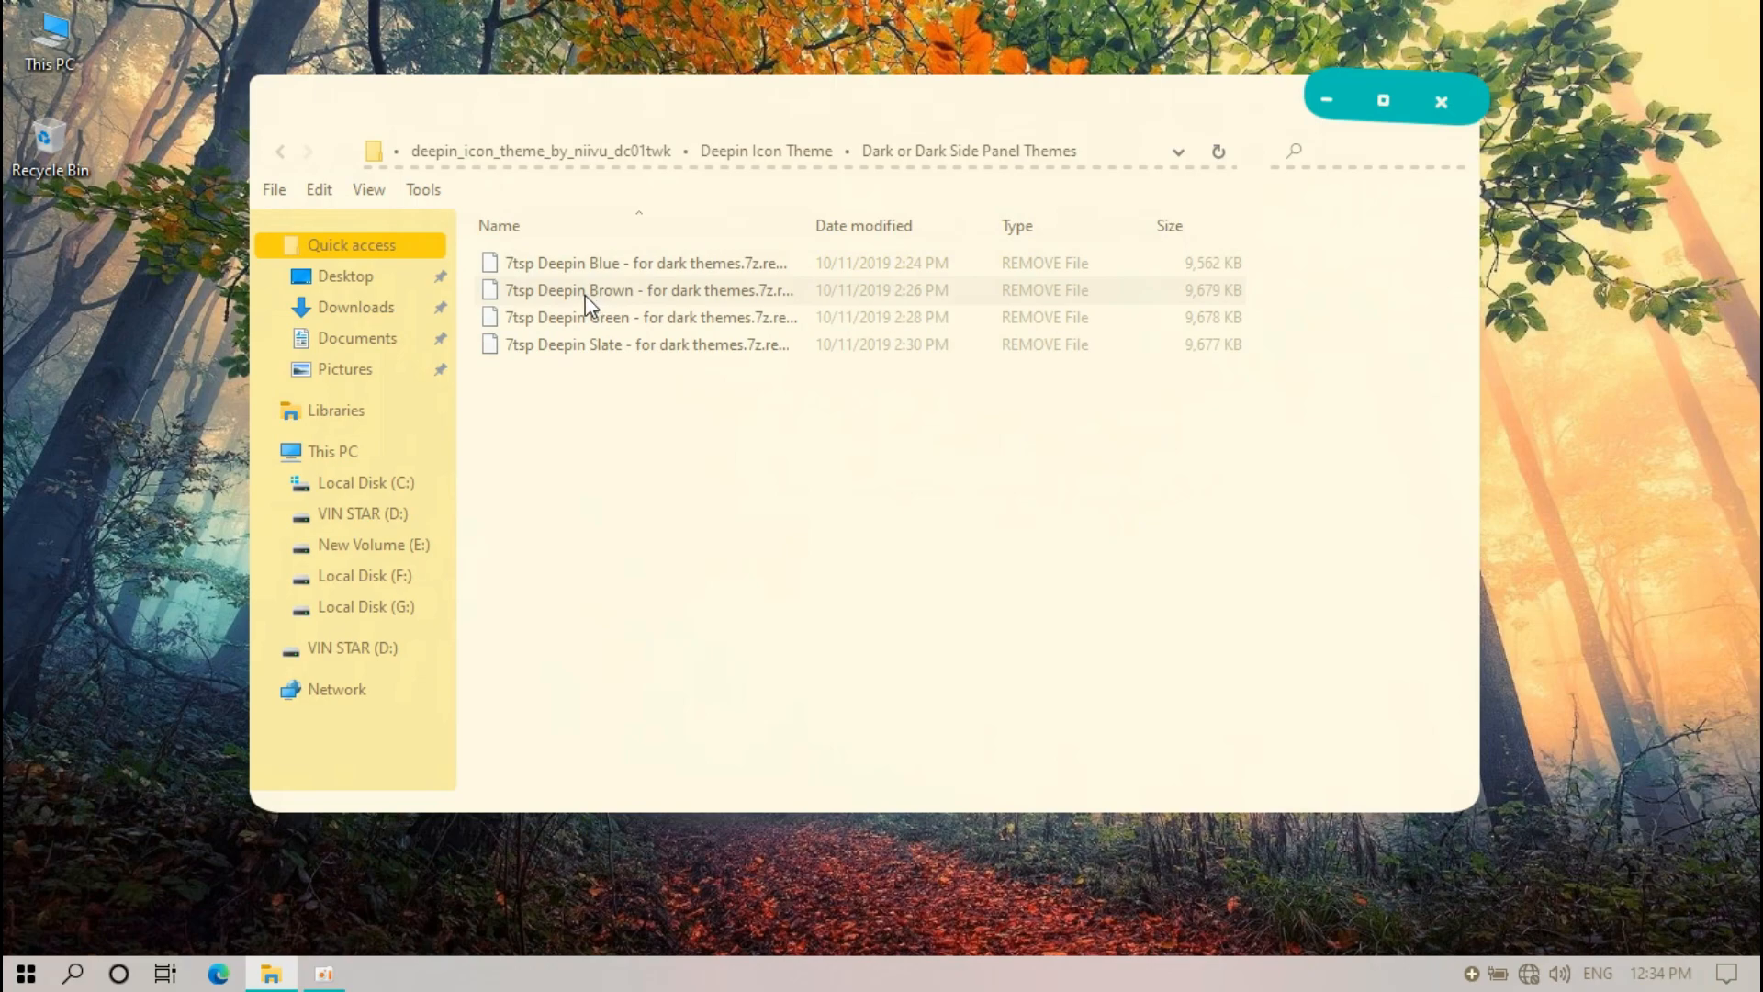
ctrl+scroll(624, 419, up, 3)
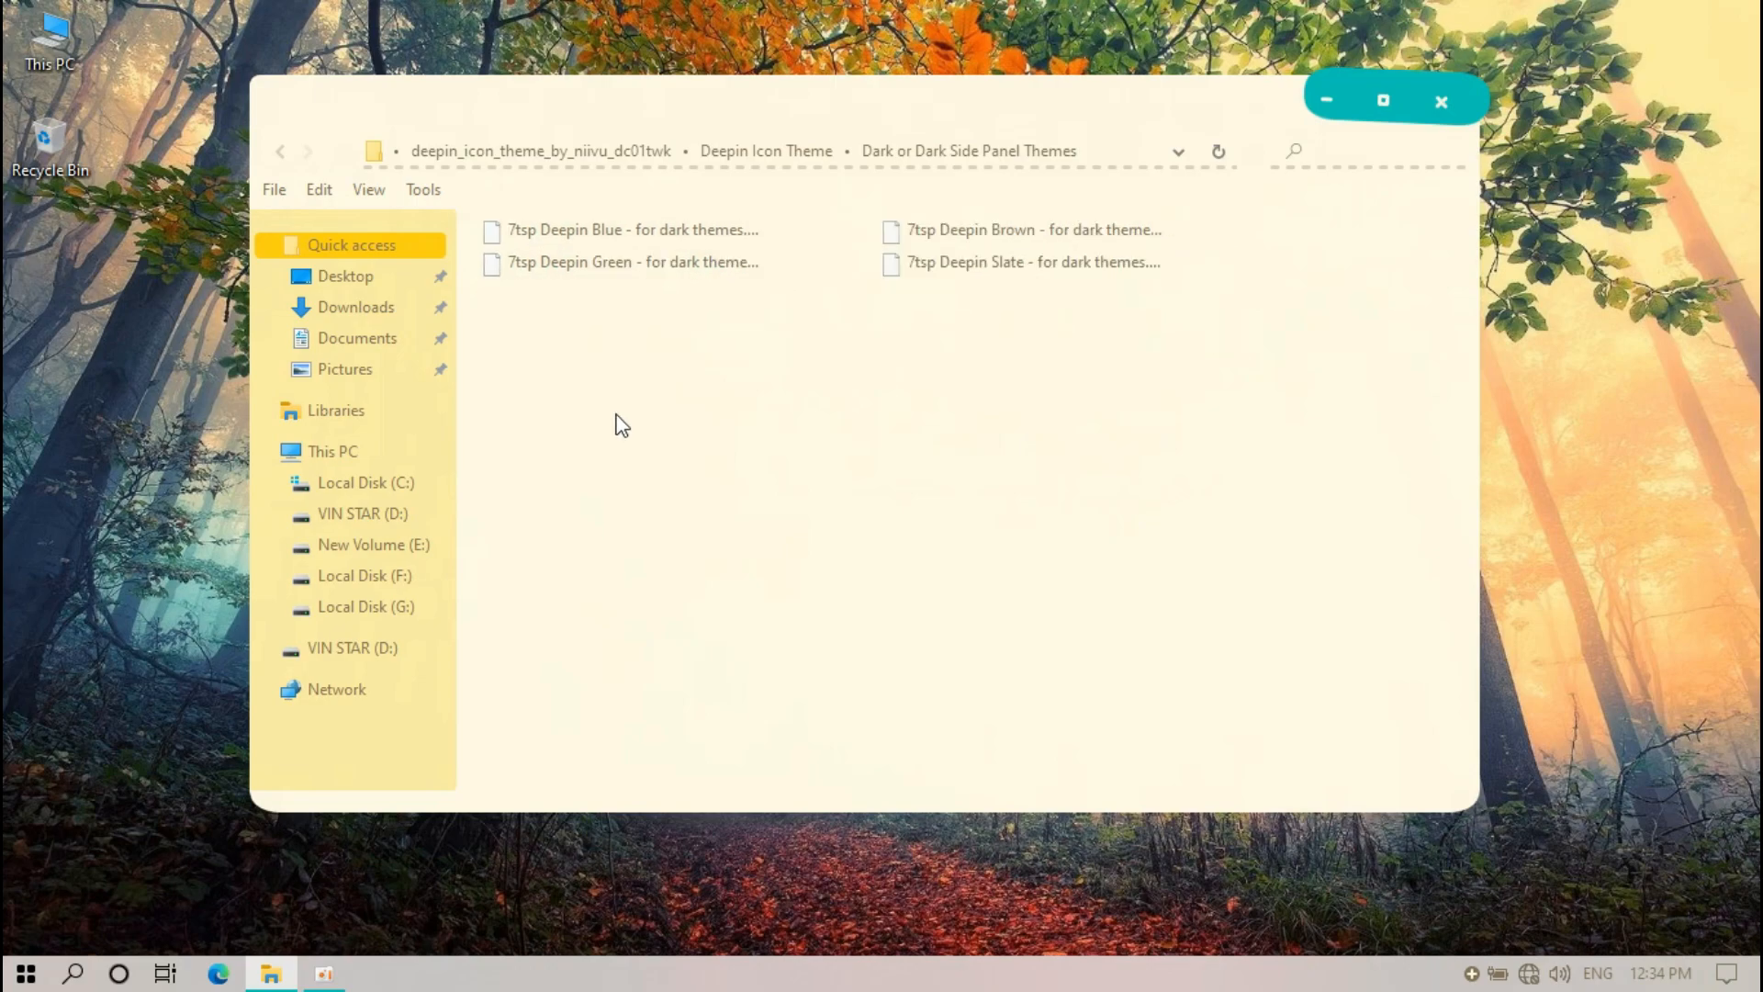
ctrl+scroll(622, 425, up, 1)
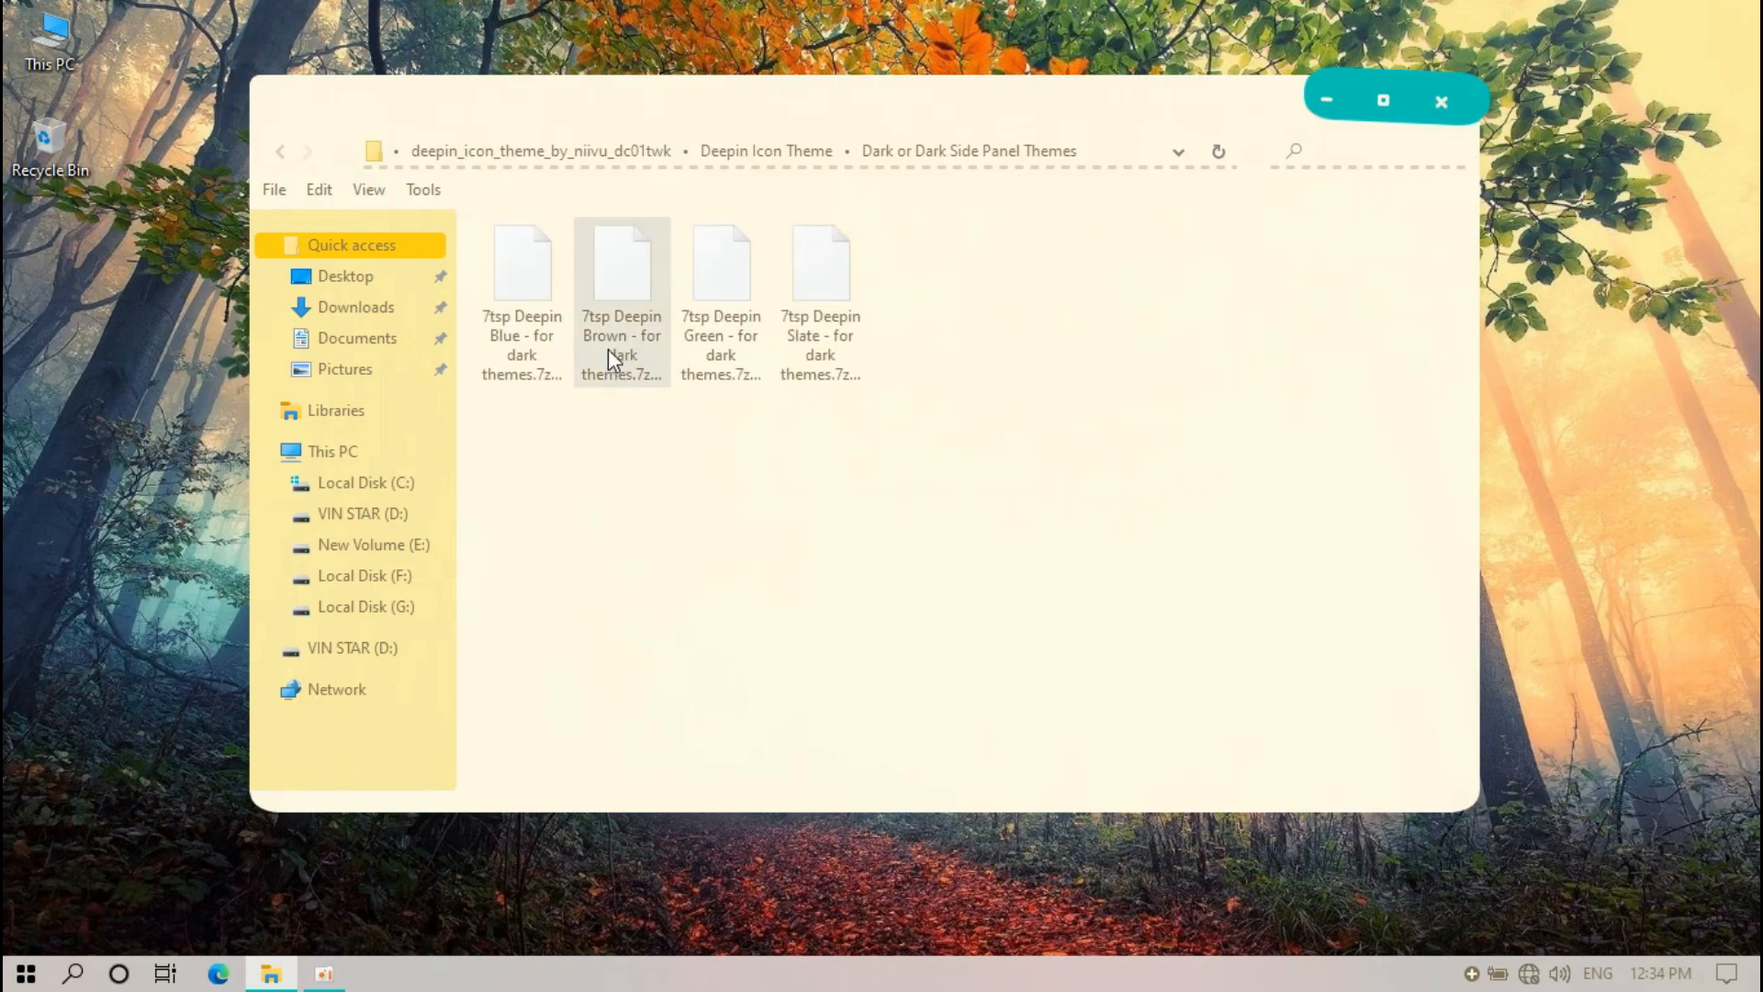
Rename the Green pack from .7z.remove to .7z, accept the extension change, and close the window
right_click(707, 340)
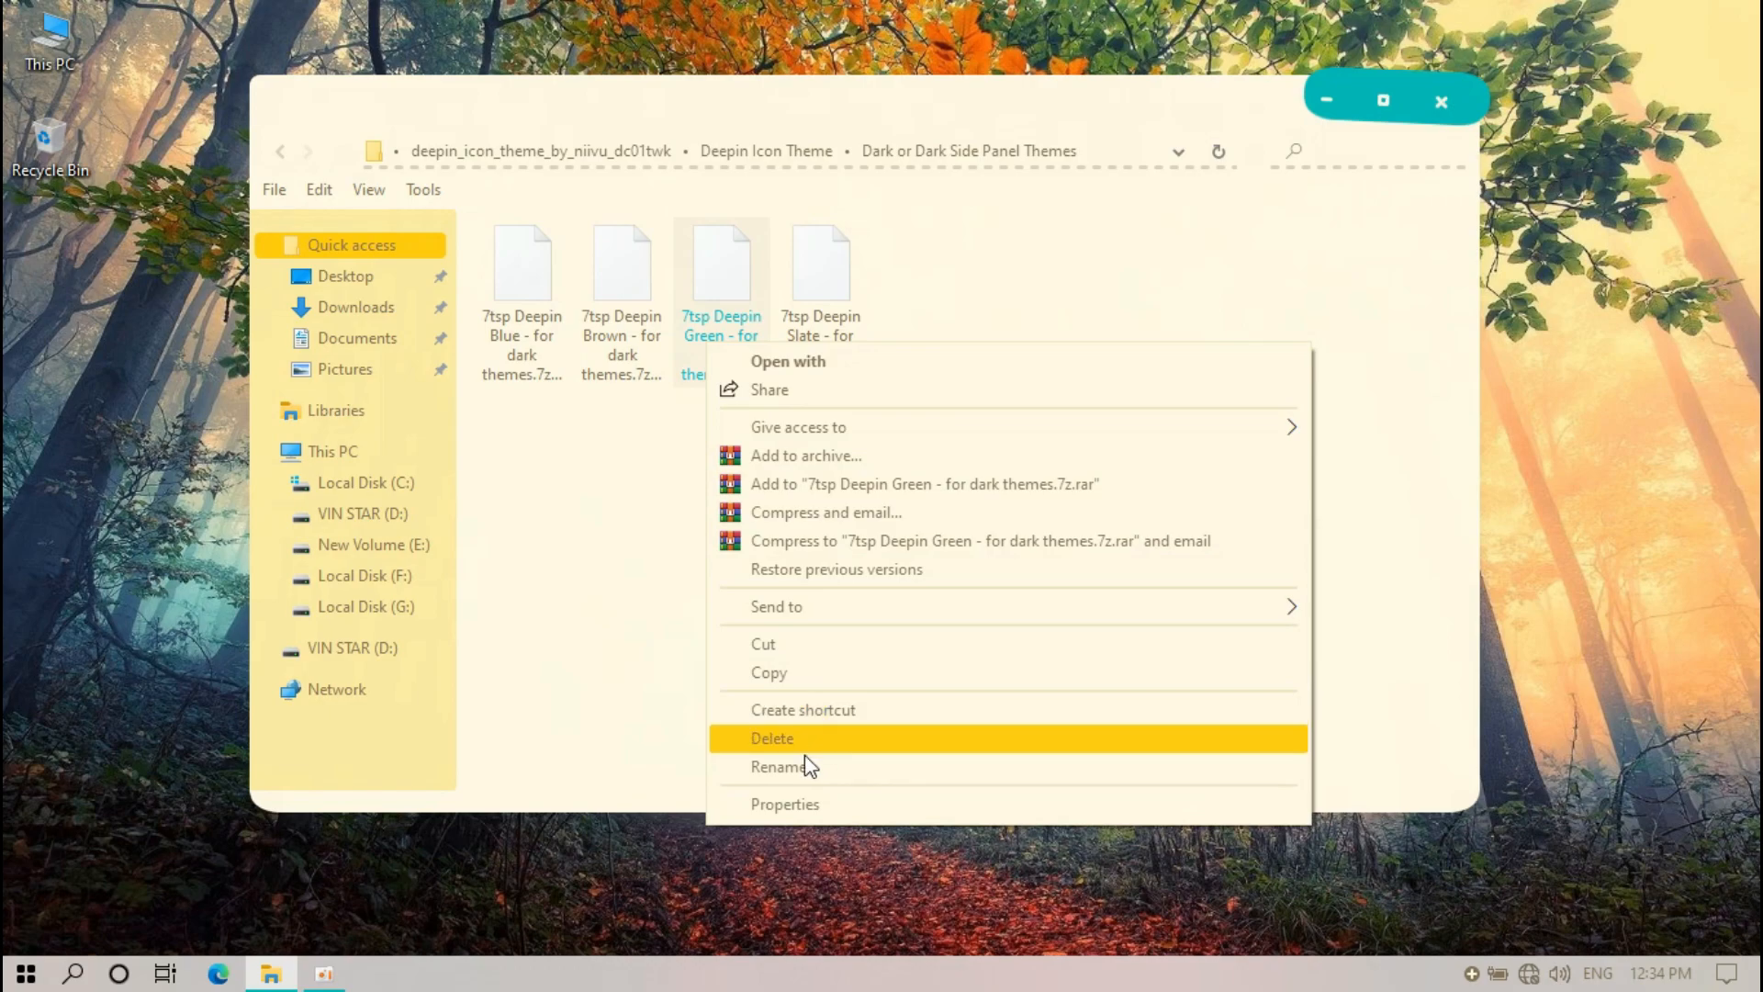
click(801, 766)
click(746, 394)
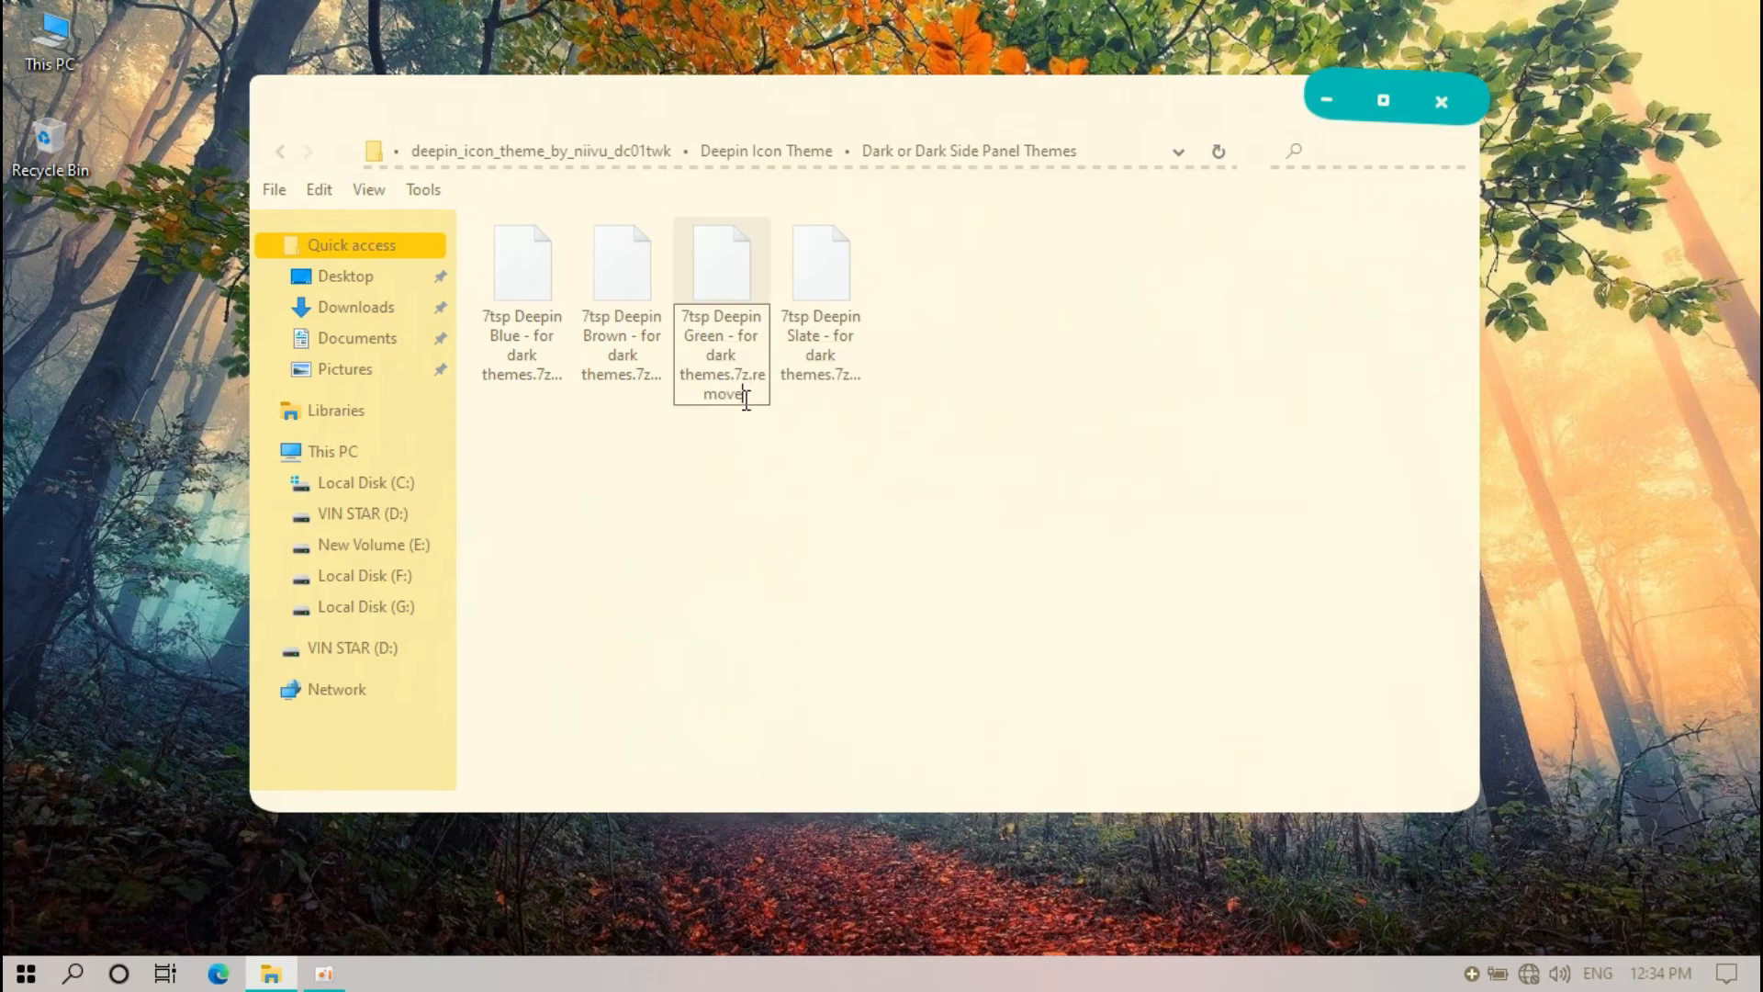
key(BackSpace)
key(BackSpace)
key(BackSpace)
key(BackSpace)
key(Return)
click(996, 509)
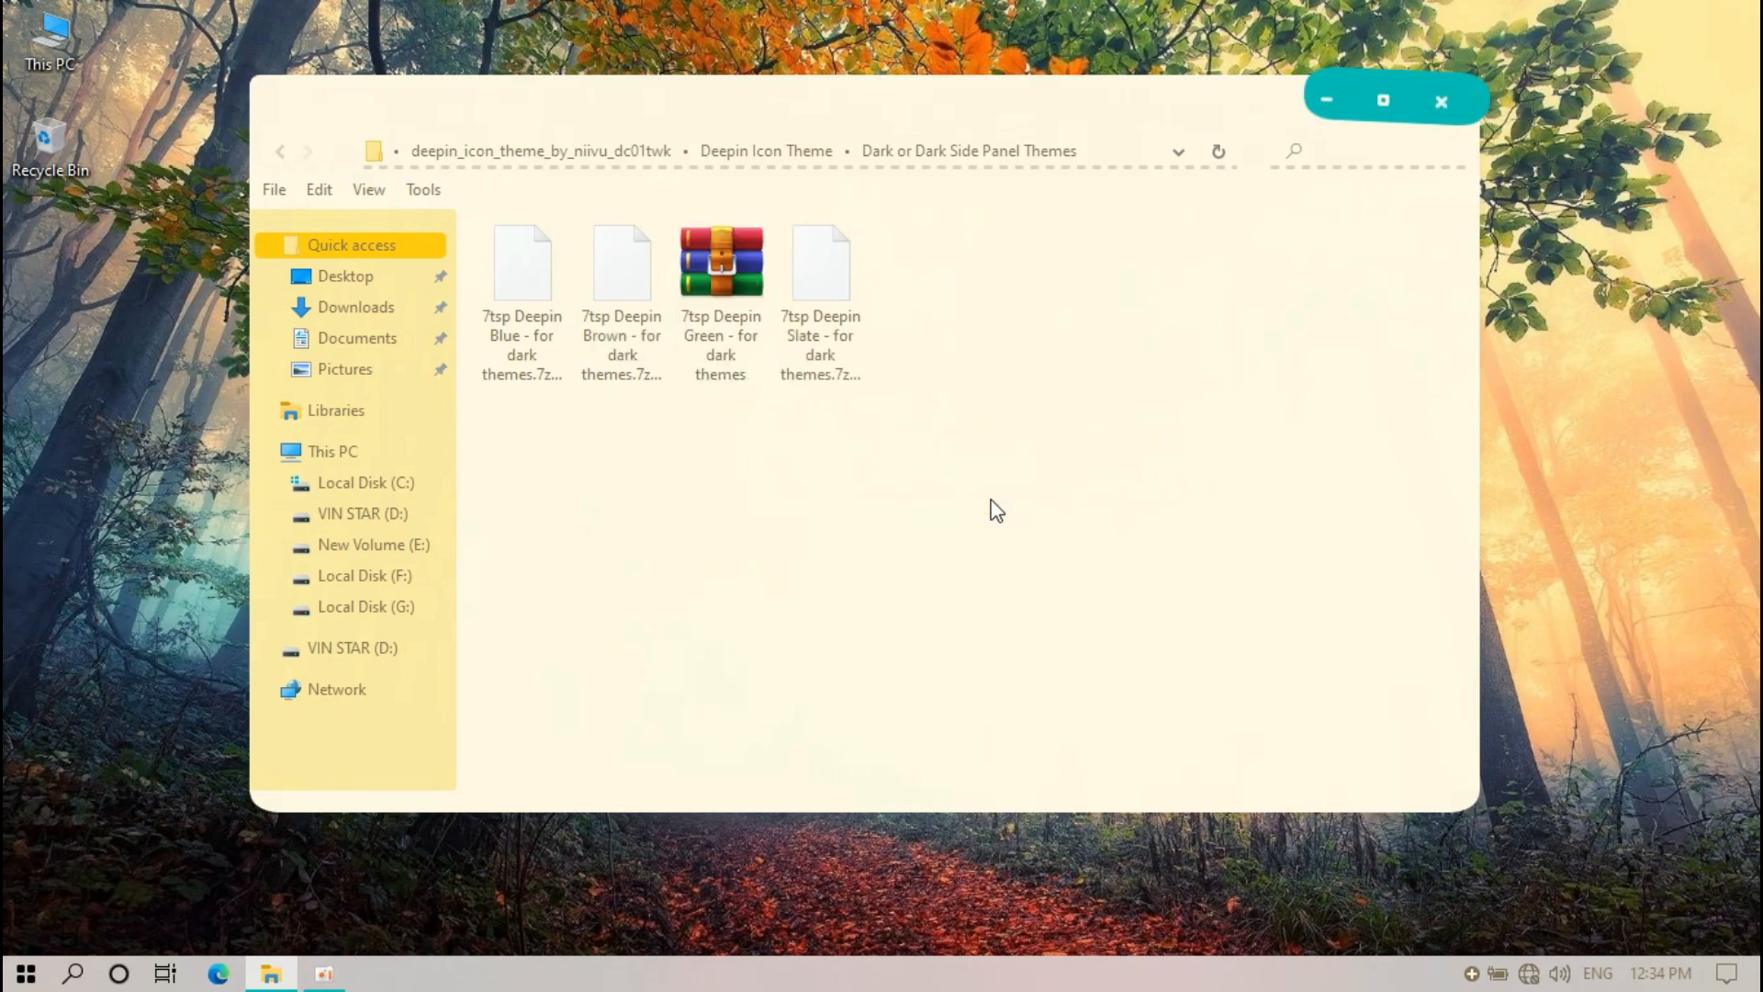
click(1442, 104)
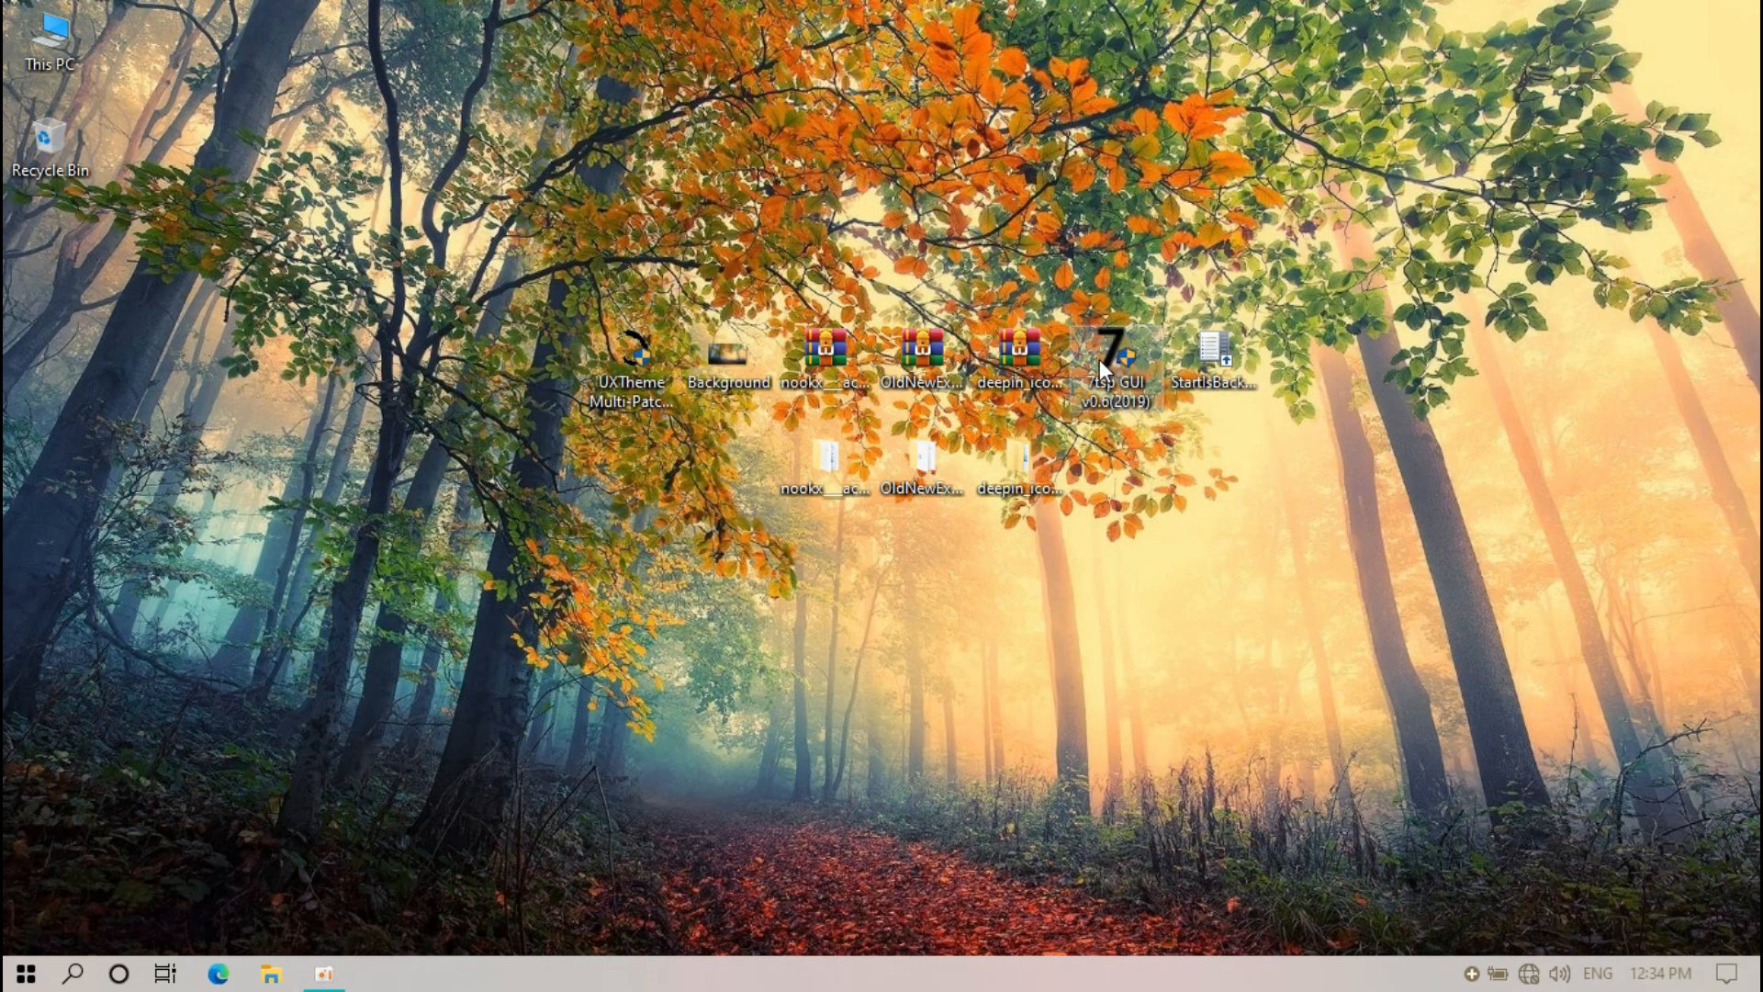
Launch 7tsp GUI and load '7tsp Deepin Green - for dark themes' from deepin_icon's Dark or Dark Side Panel Themes folder
double_click(1122, 350)
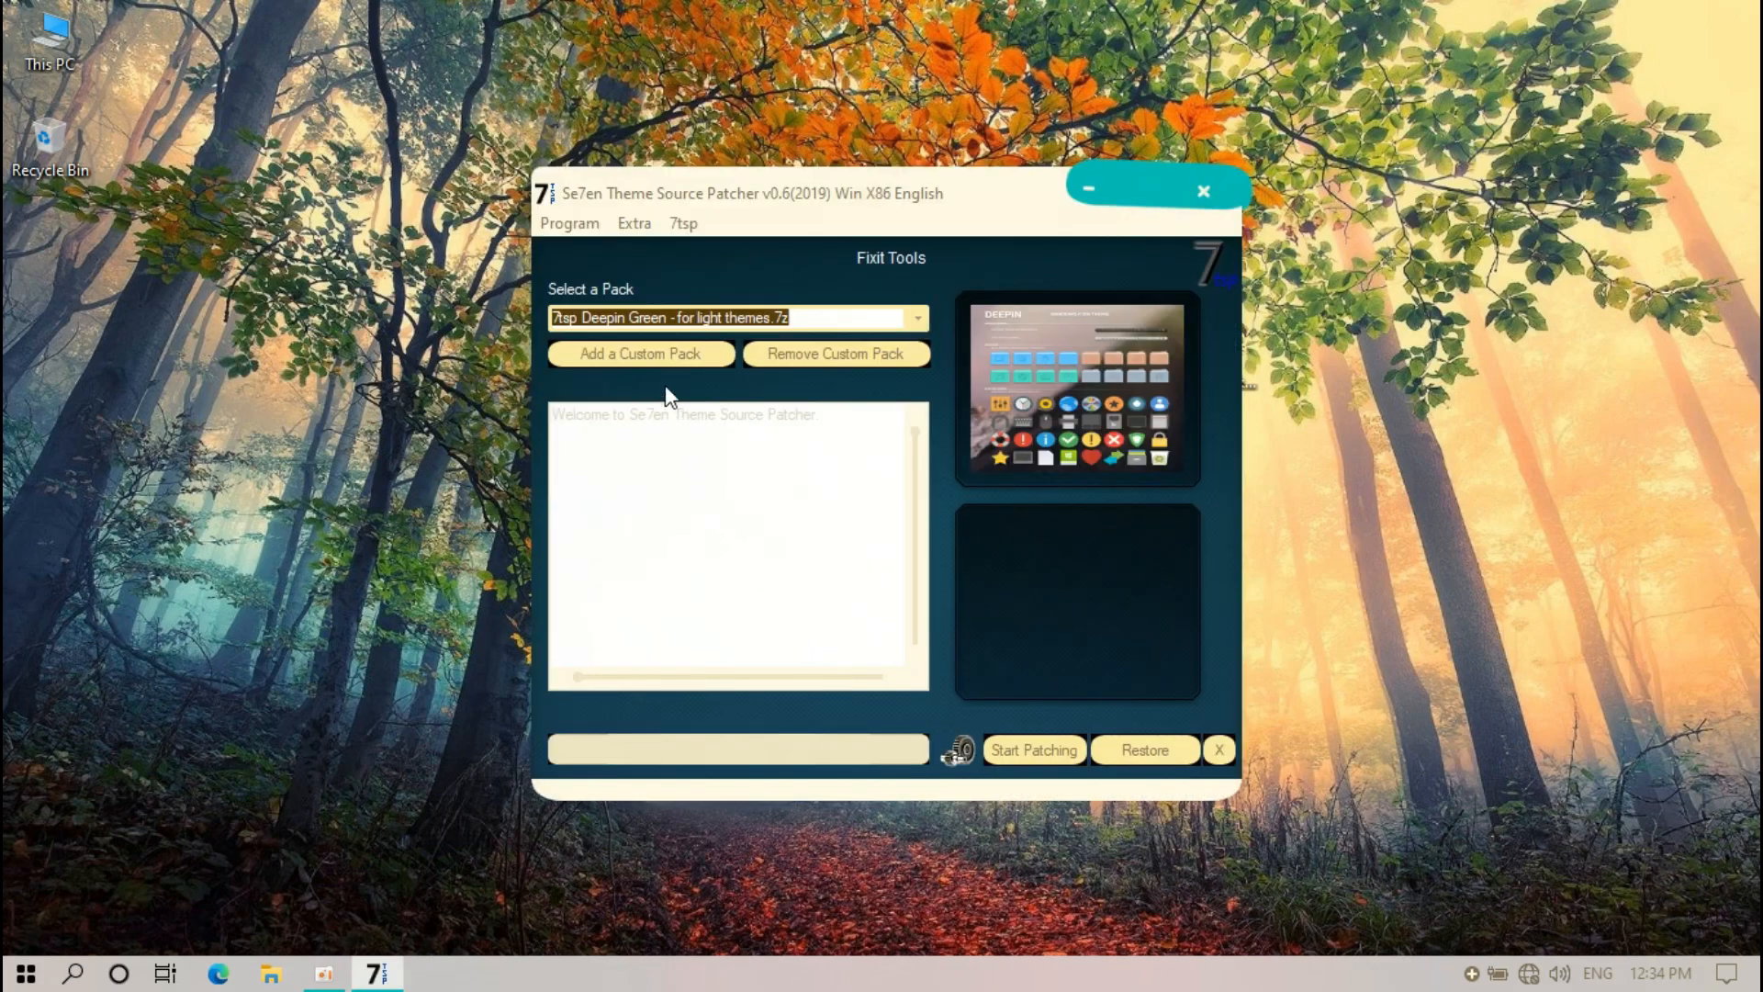
click(639, 366)
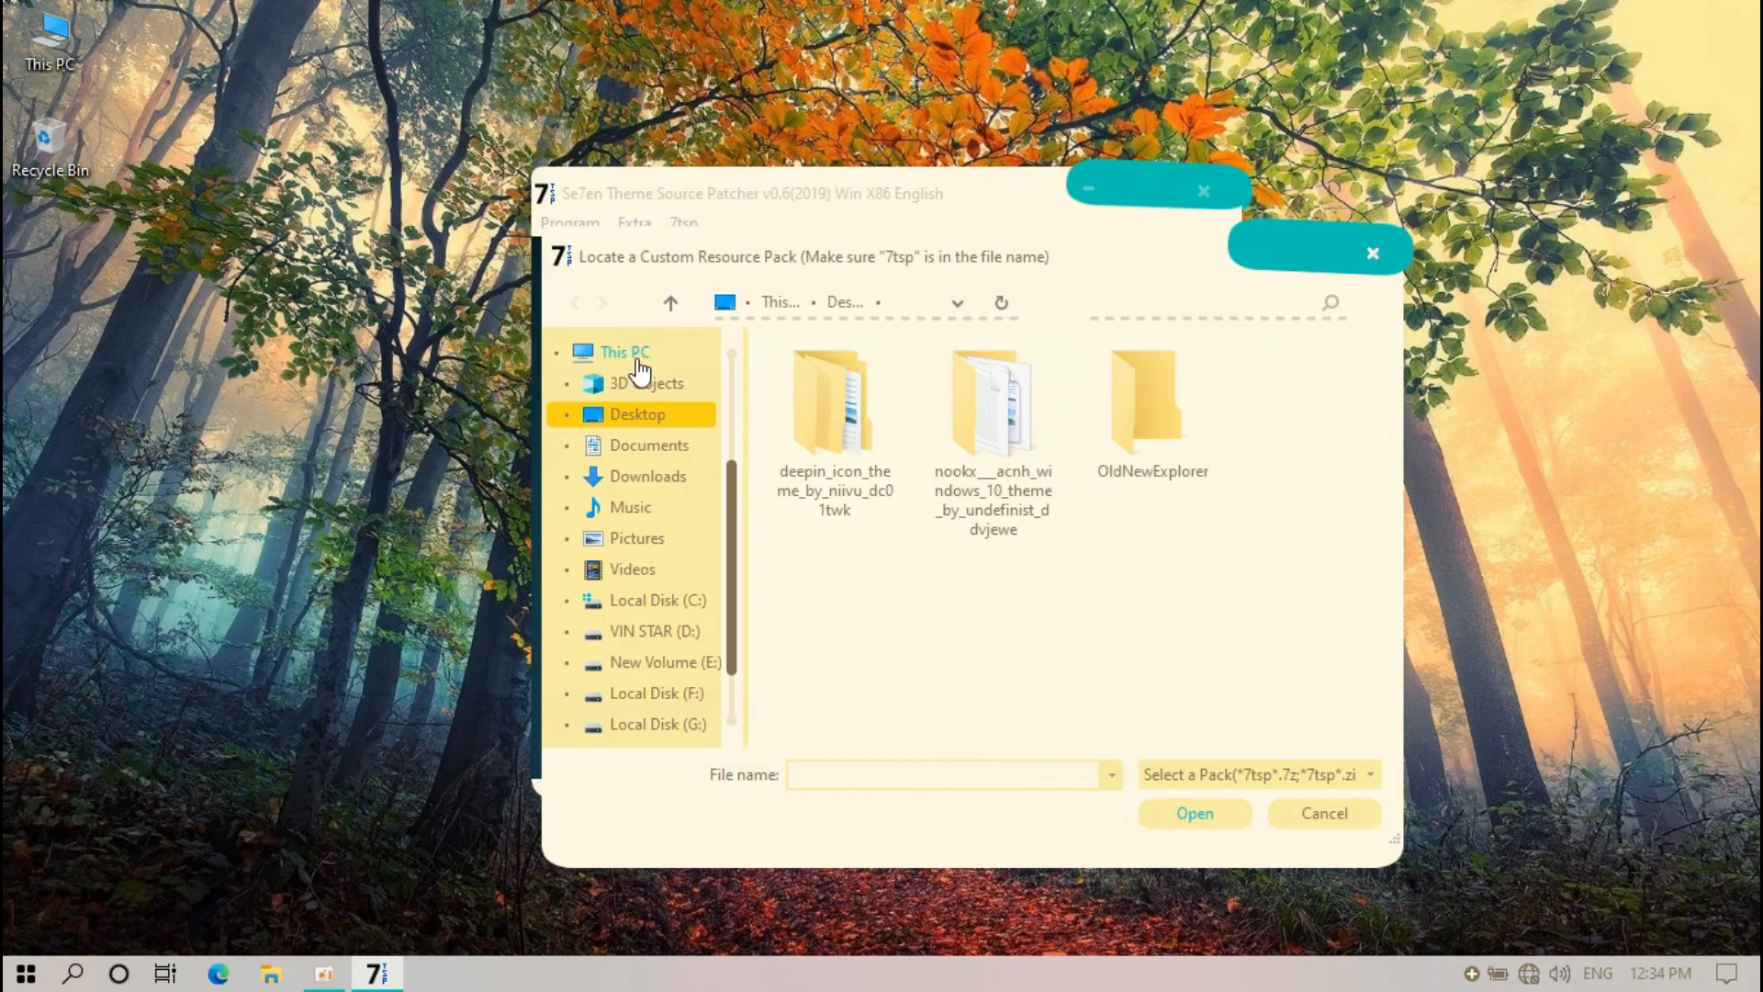
click(660, 418)
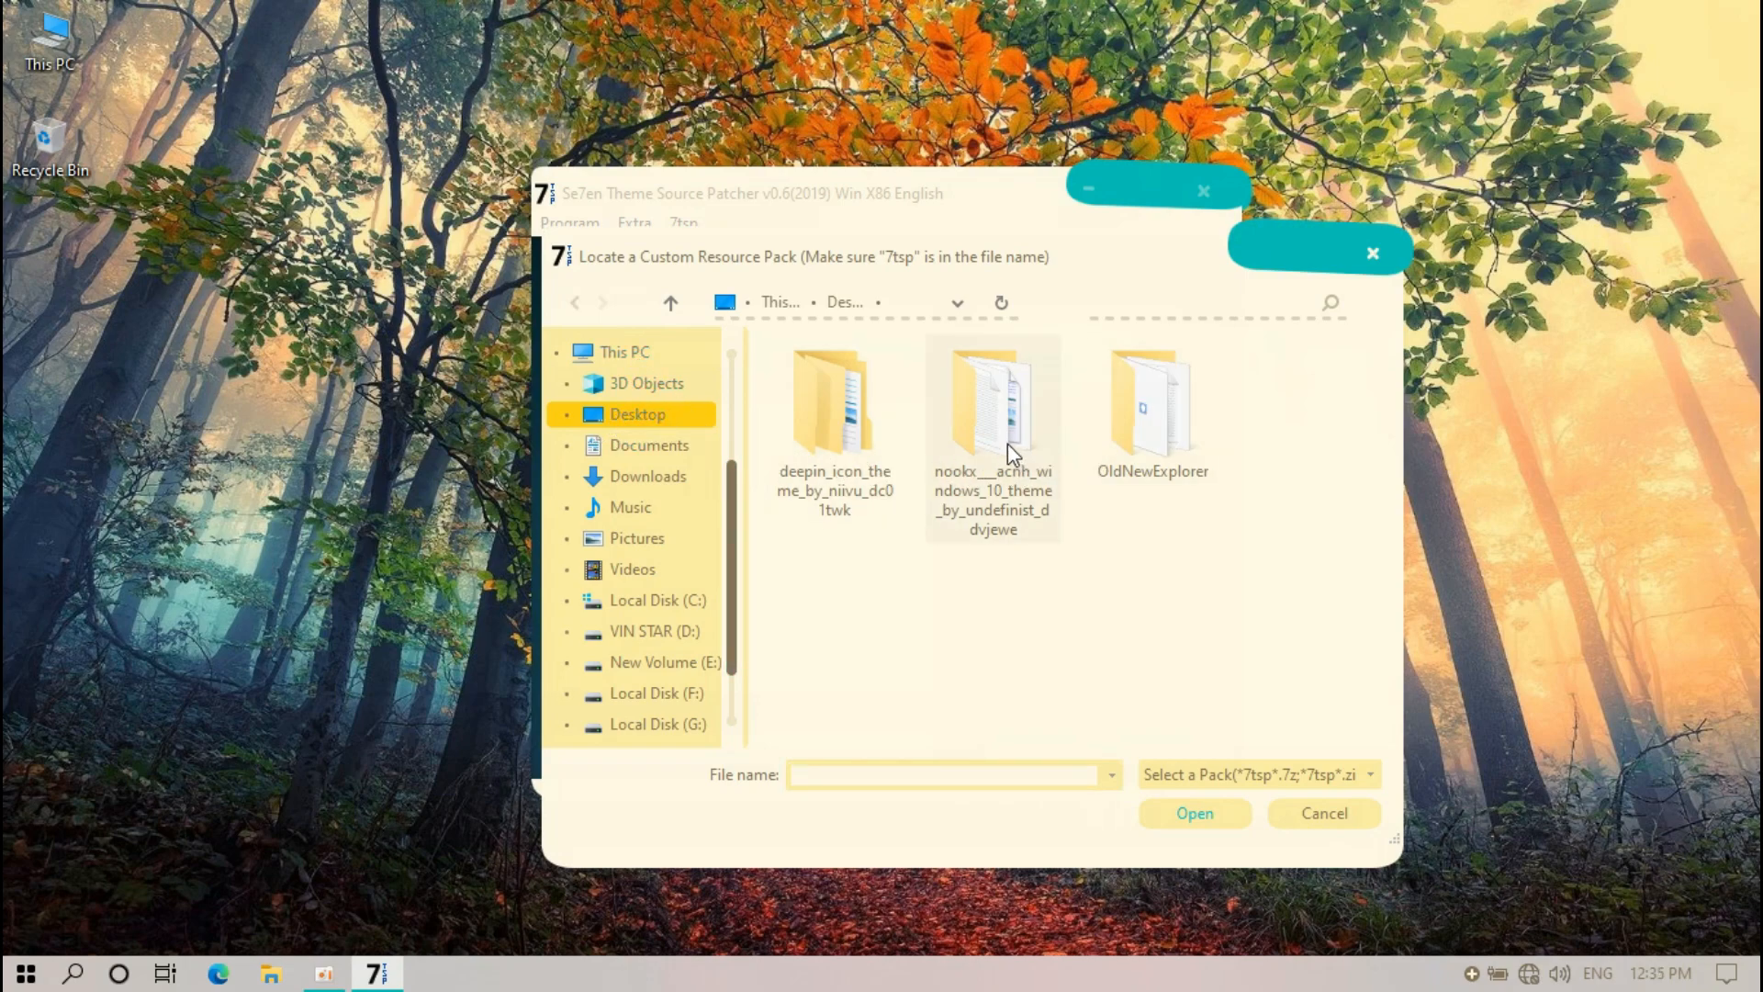
double_click(828, 427)
double_click(825, 384)
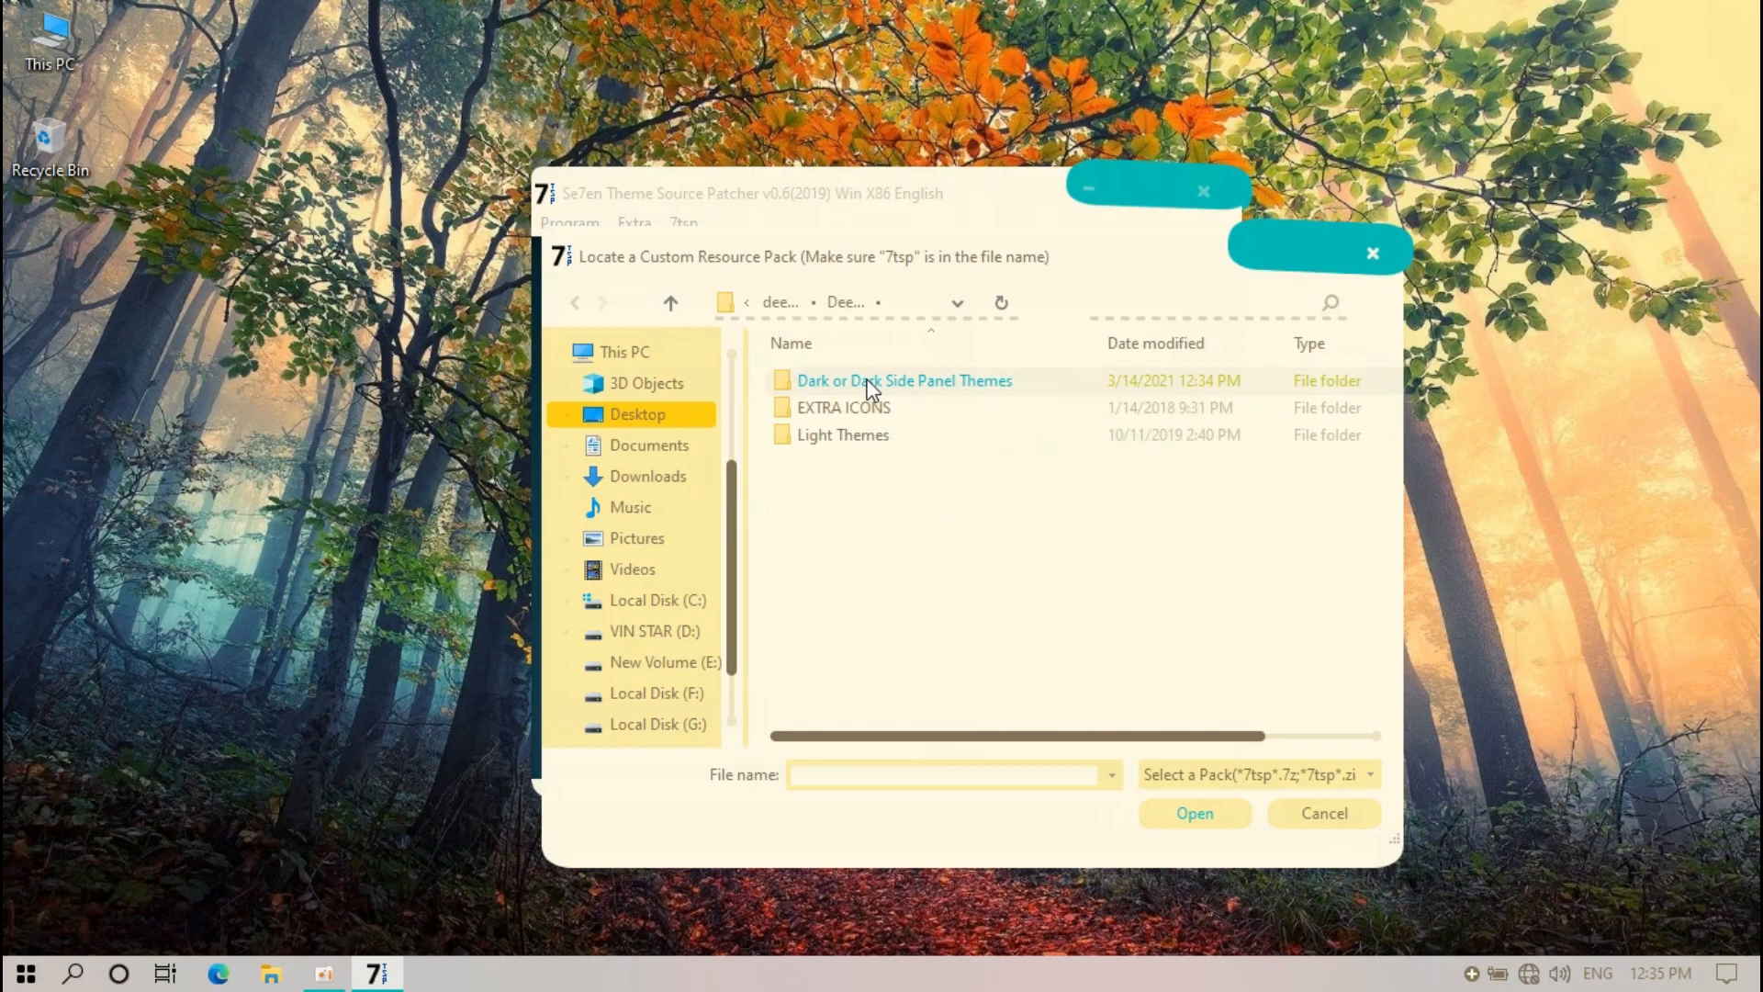
double_click(867, 380)
click(867, 389)
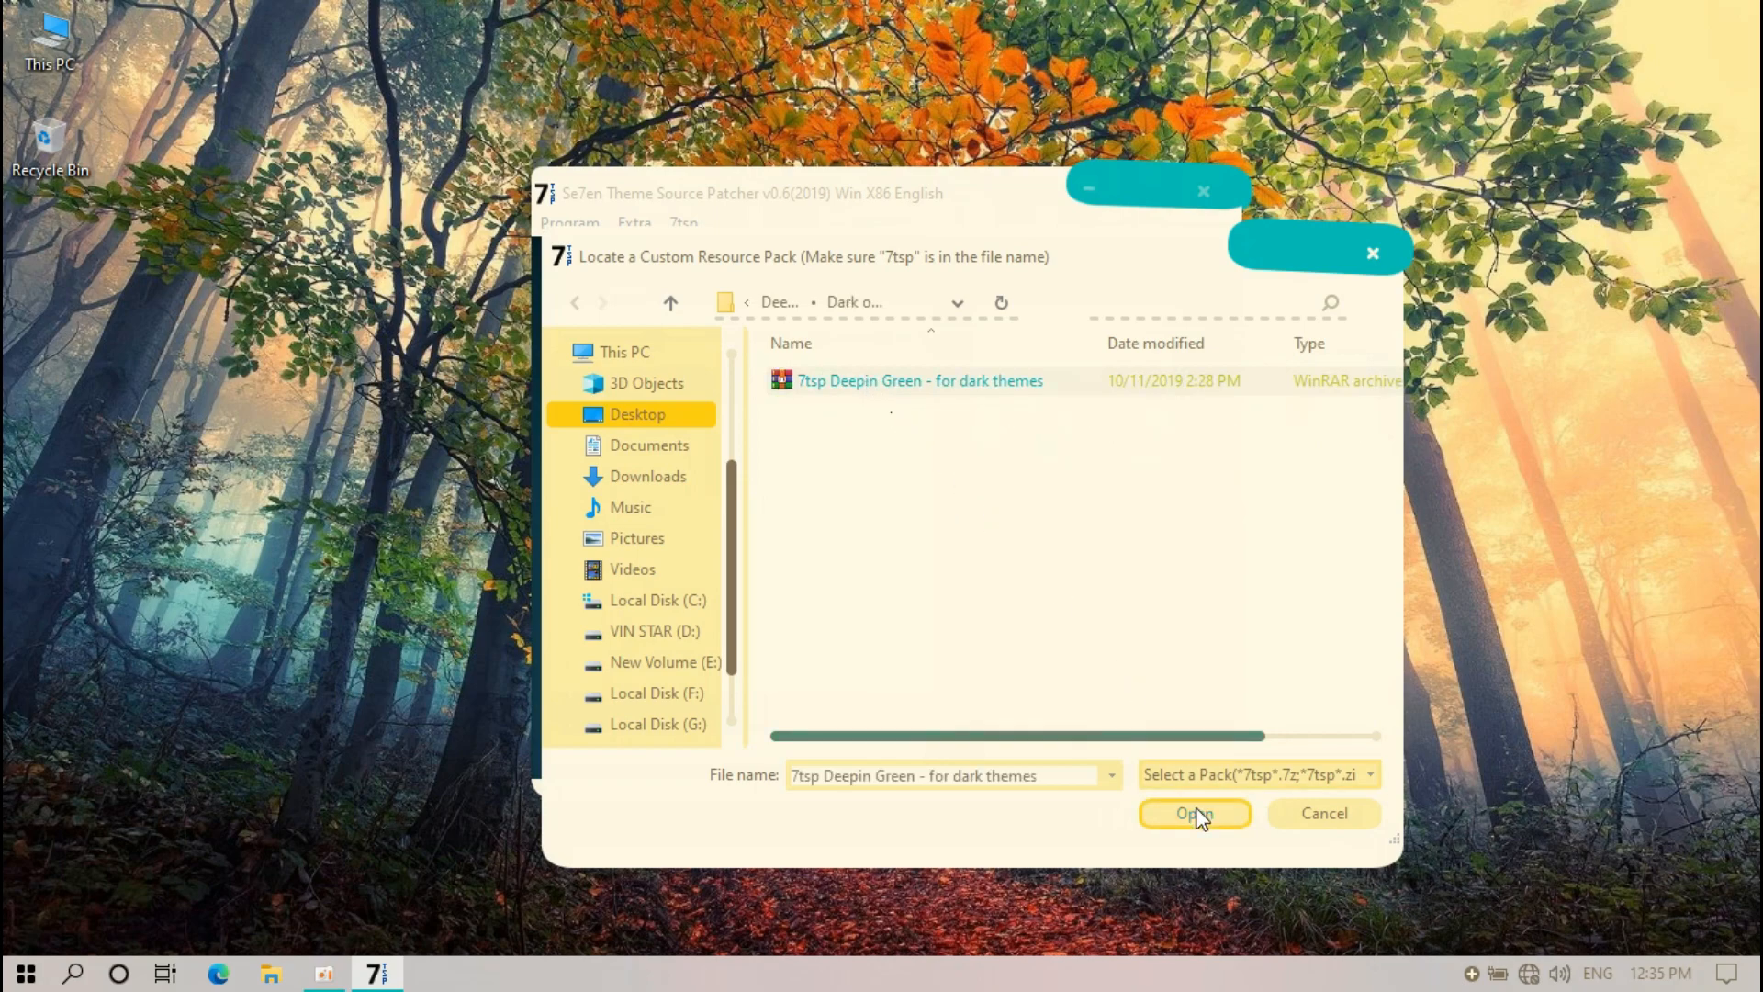
click(1196, 812)
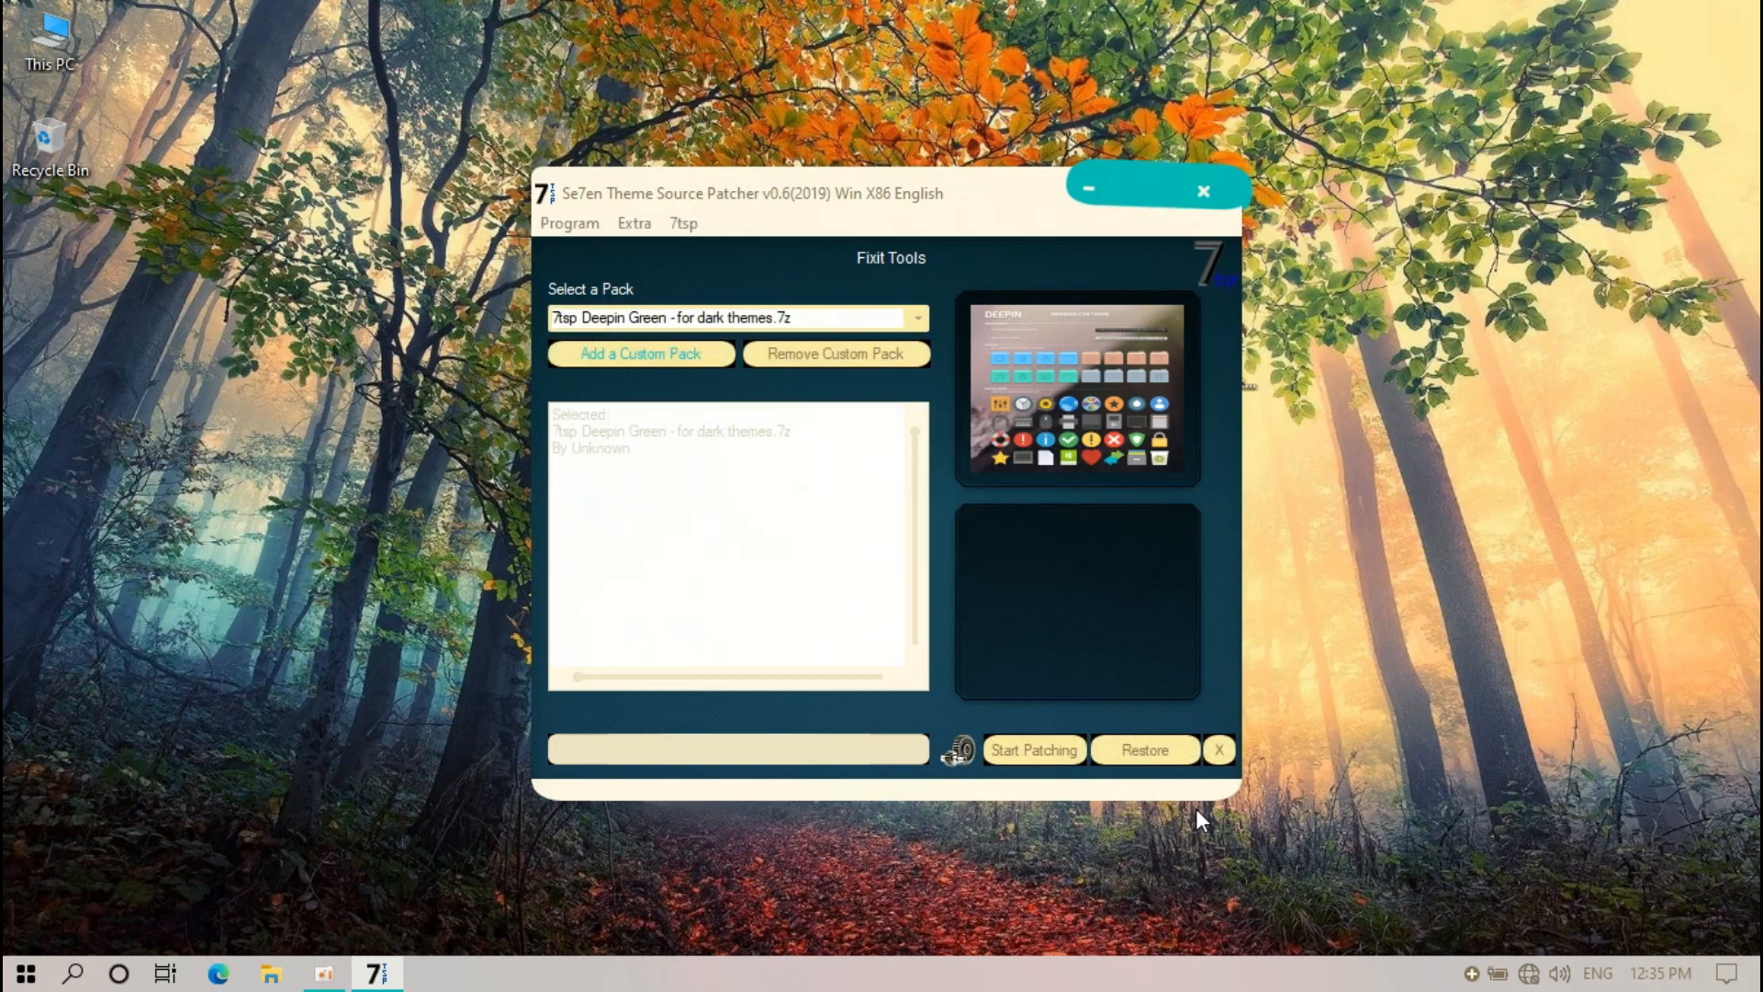
Patch the system with the Deepin Green pack, answering the reboot prompt and acknowledging completion
click(1051, 755)
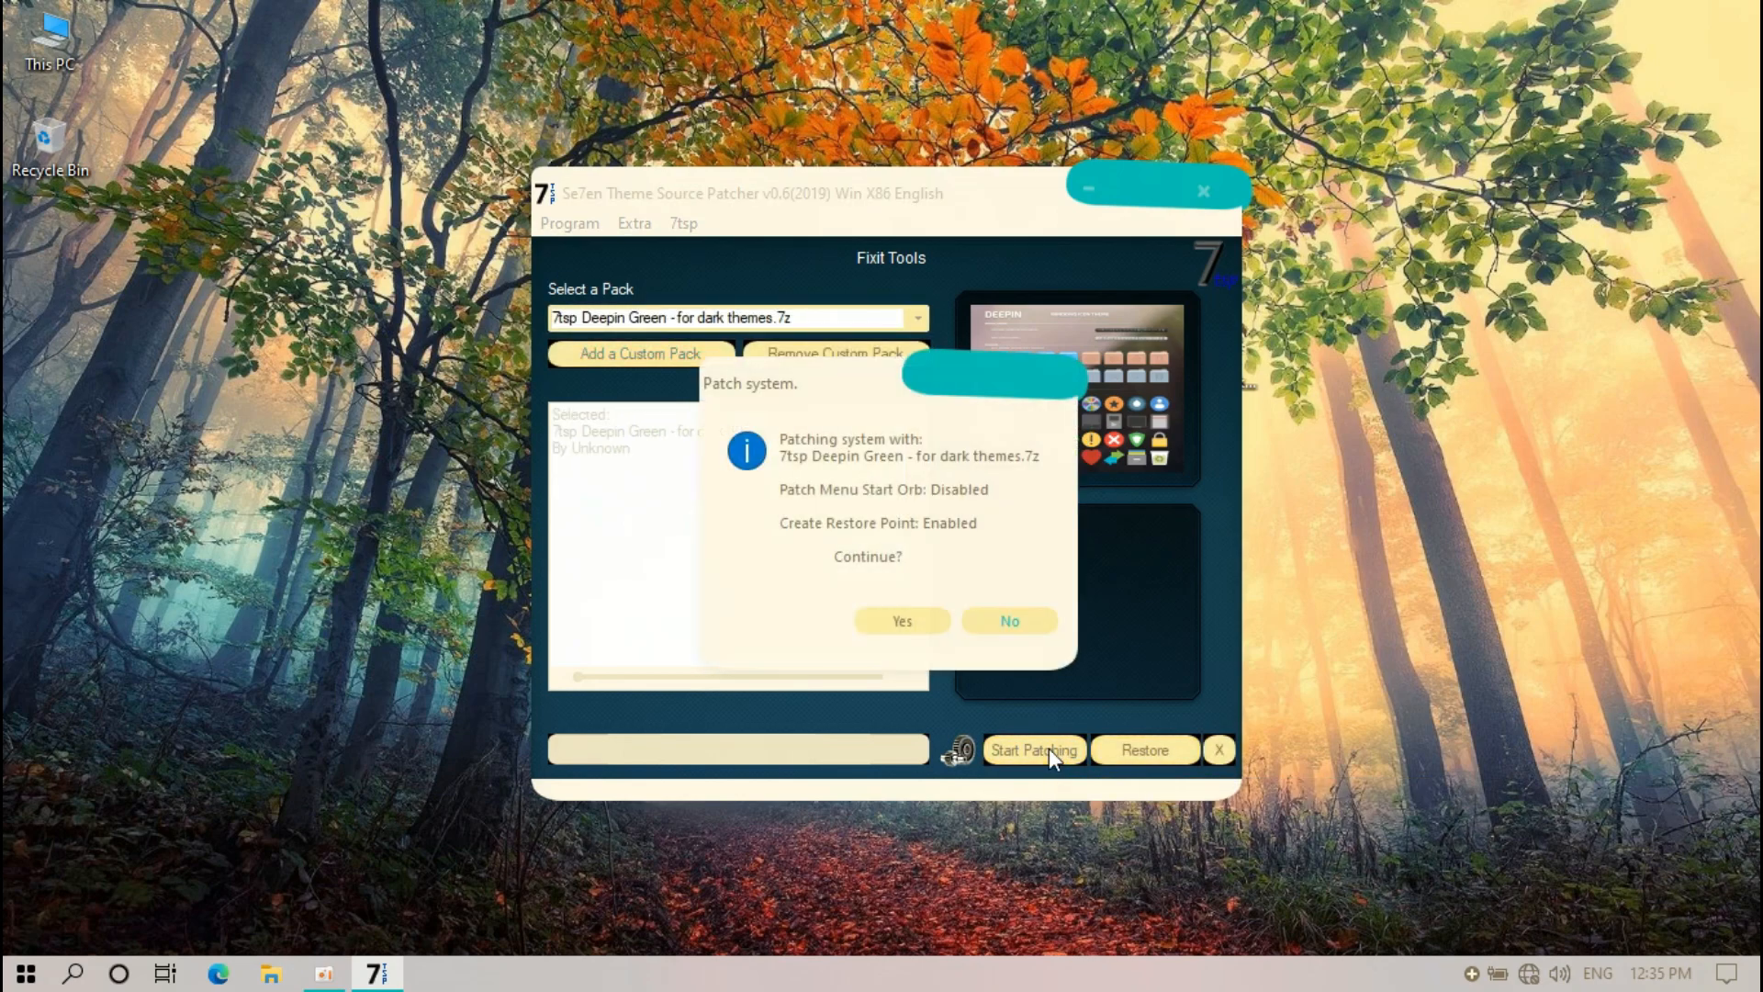
click(908, 621)
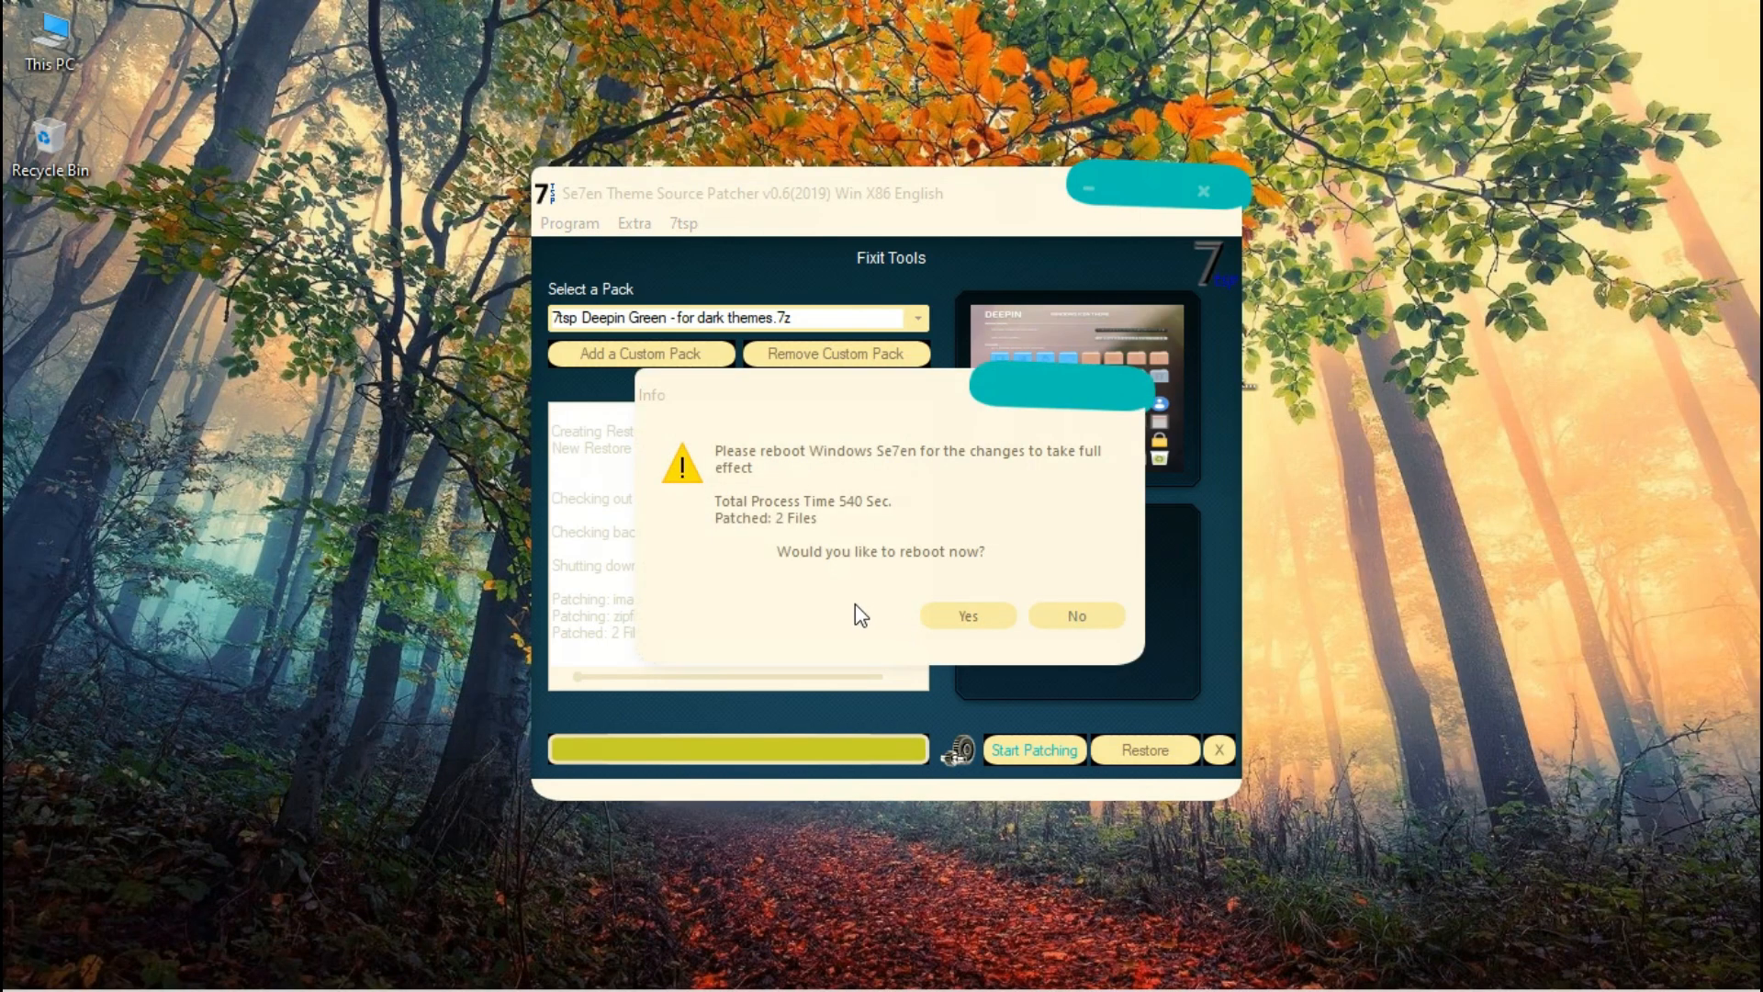
click(966, 619)
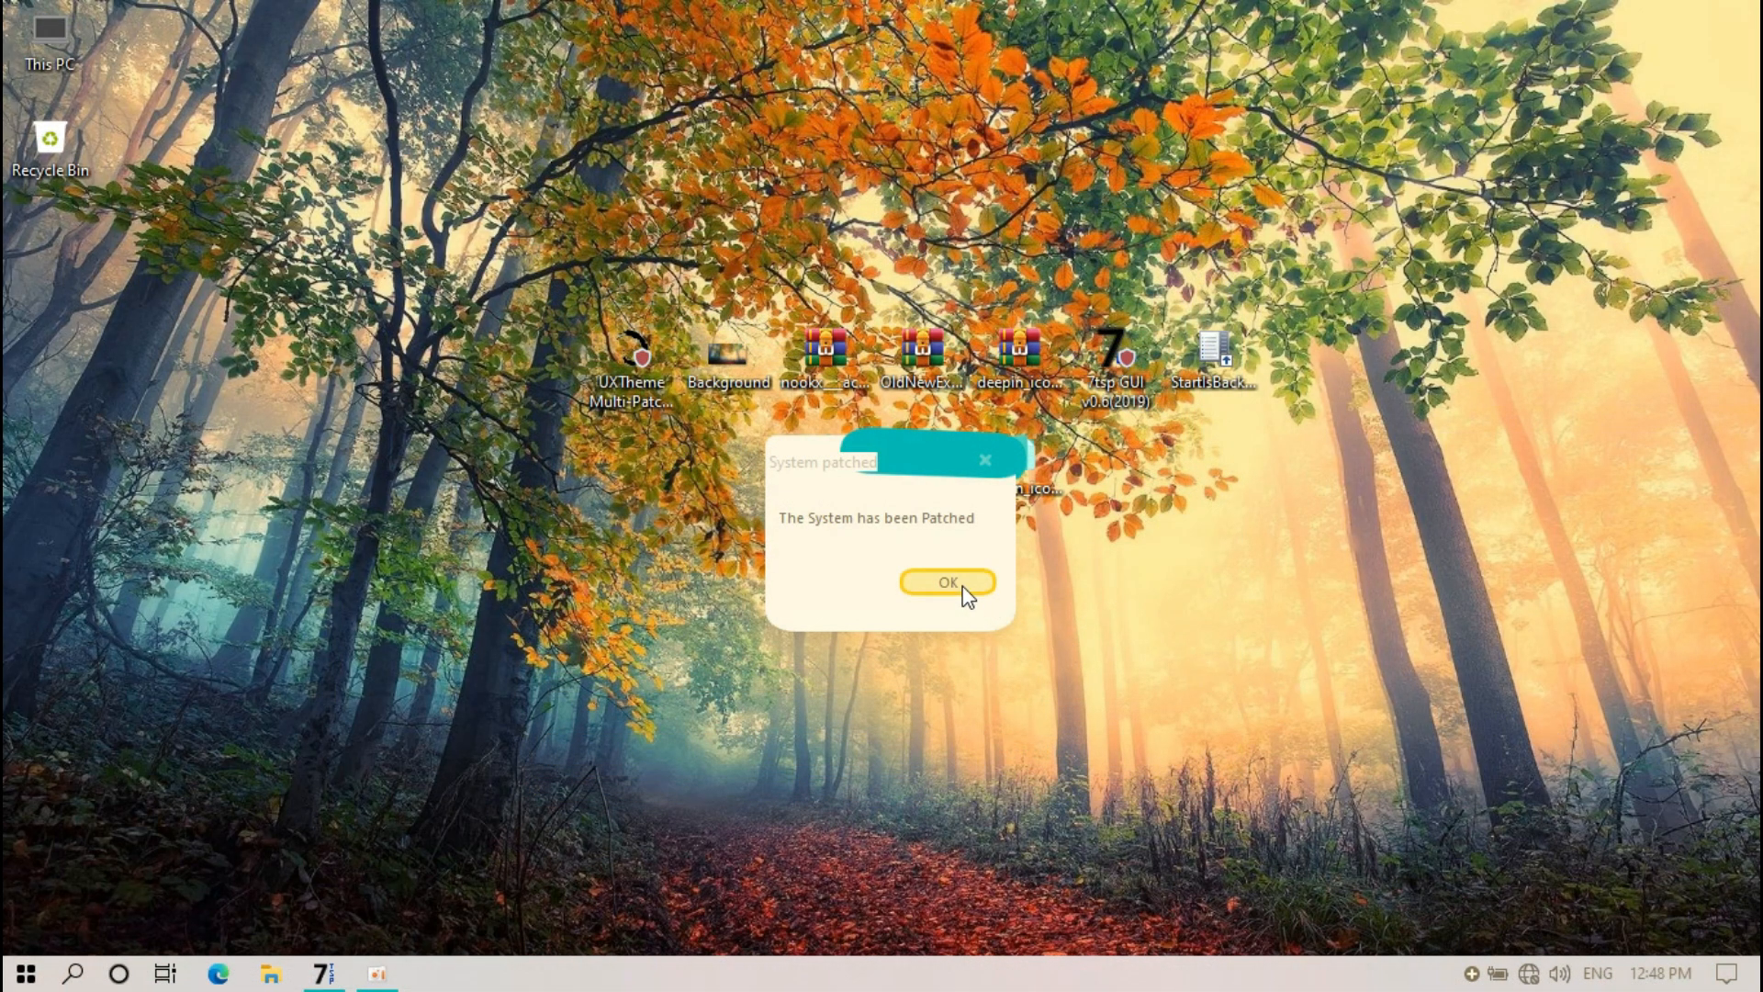
click(961, 588)
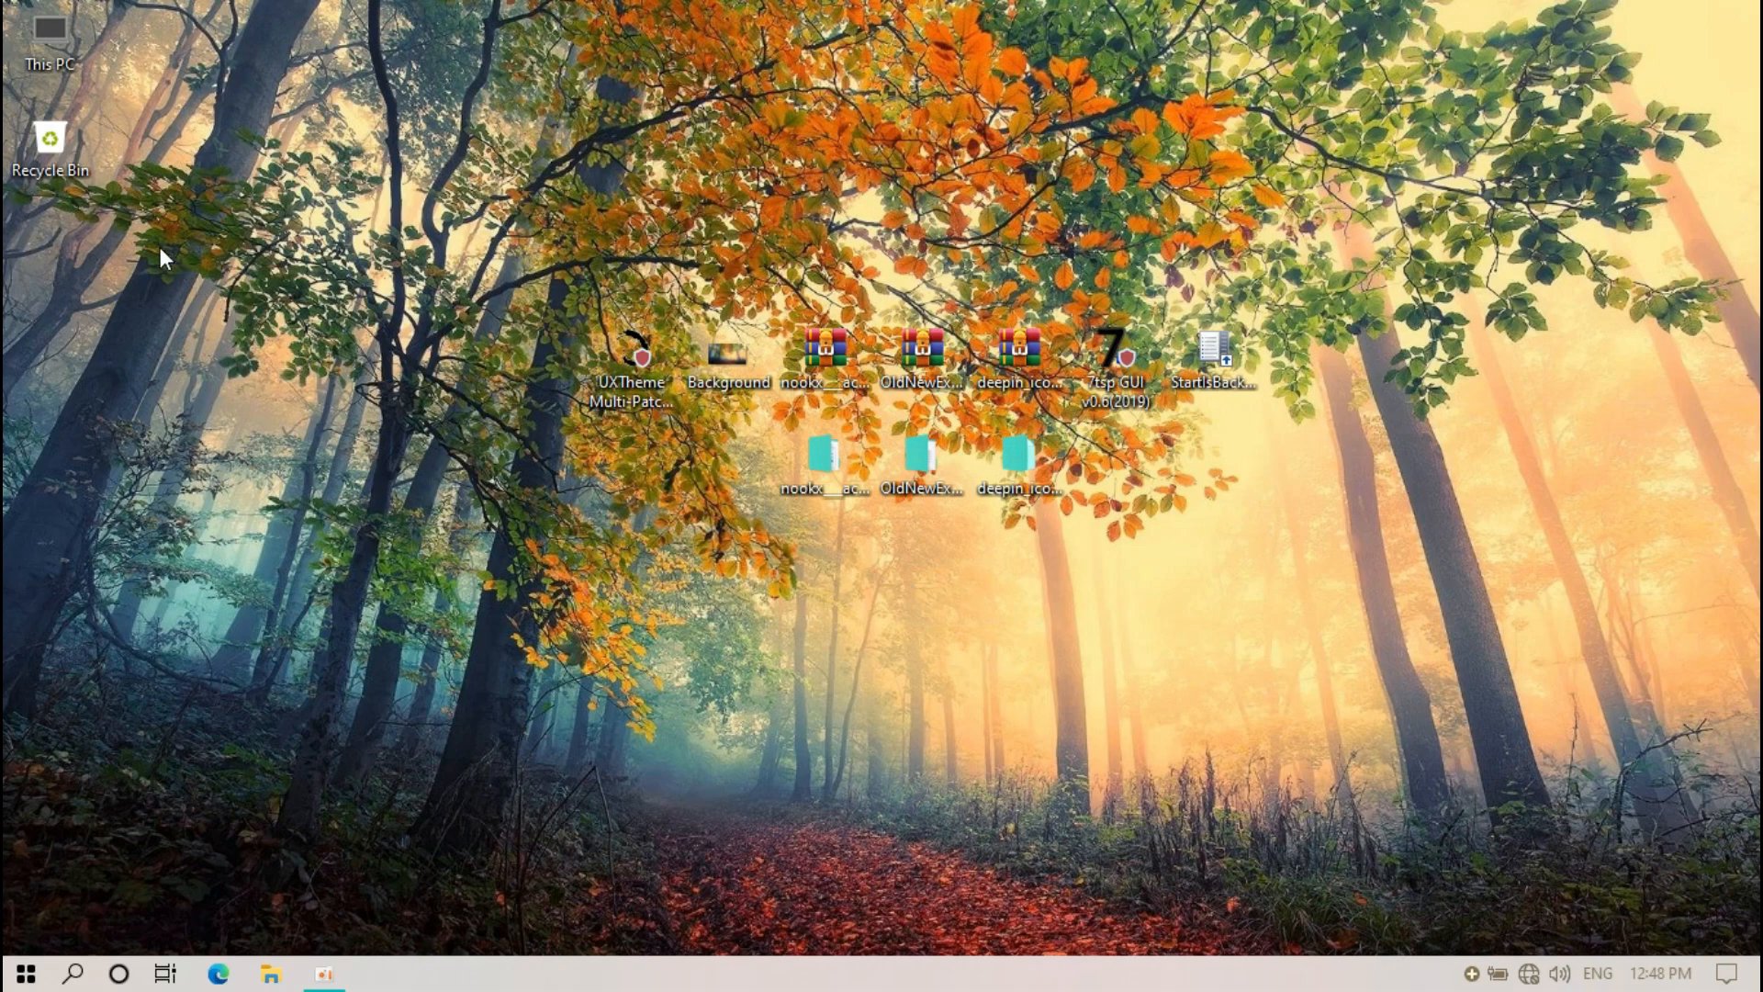
double_click(68, 63)
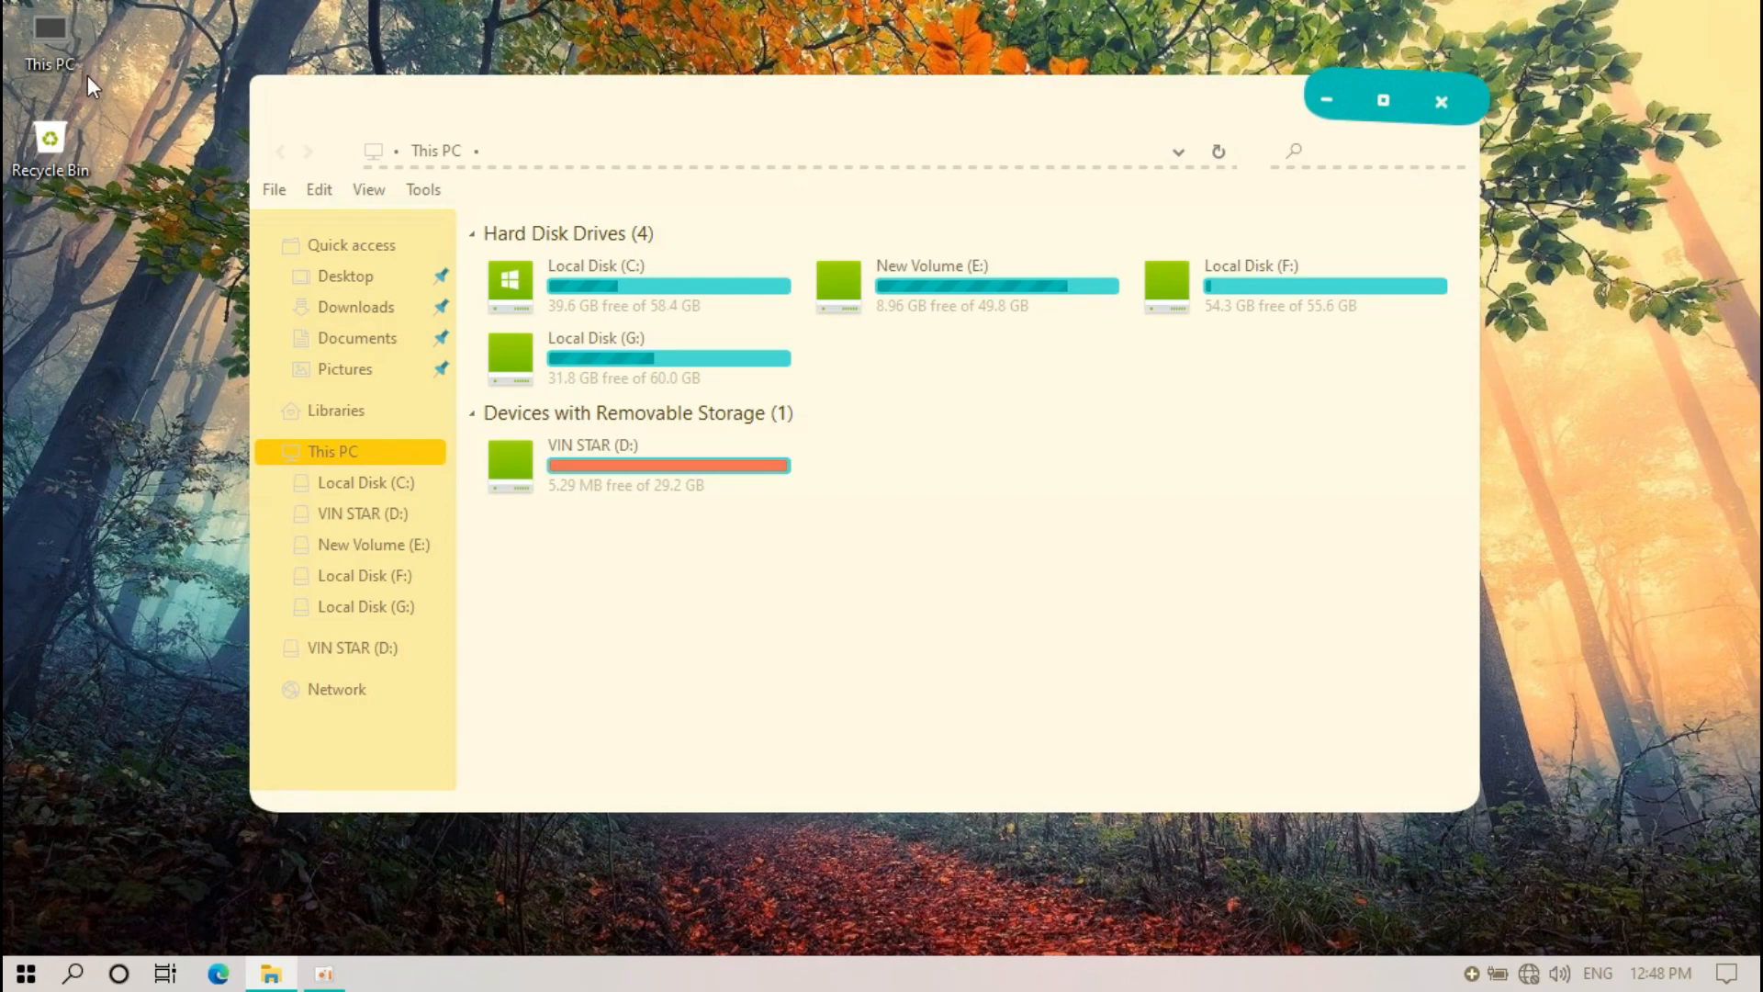
click(347, 245)
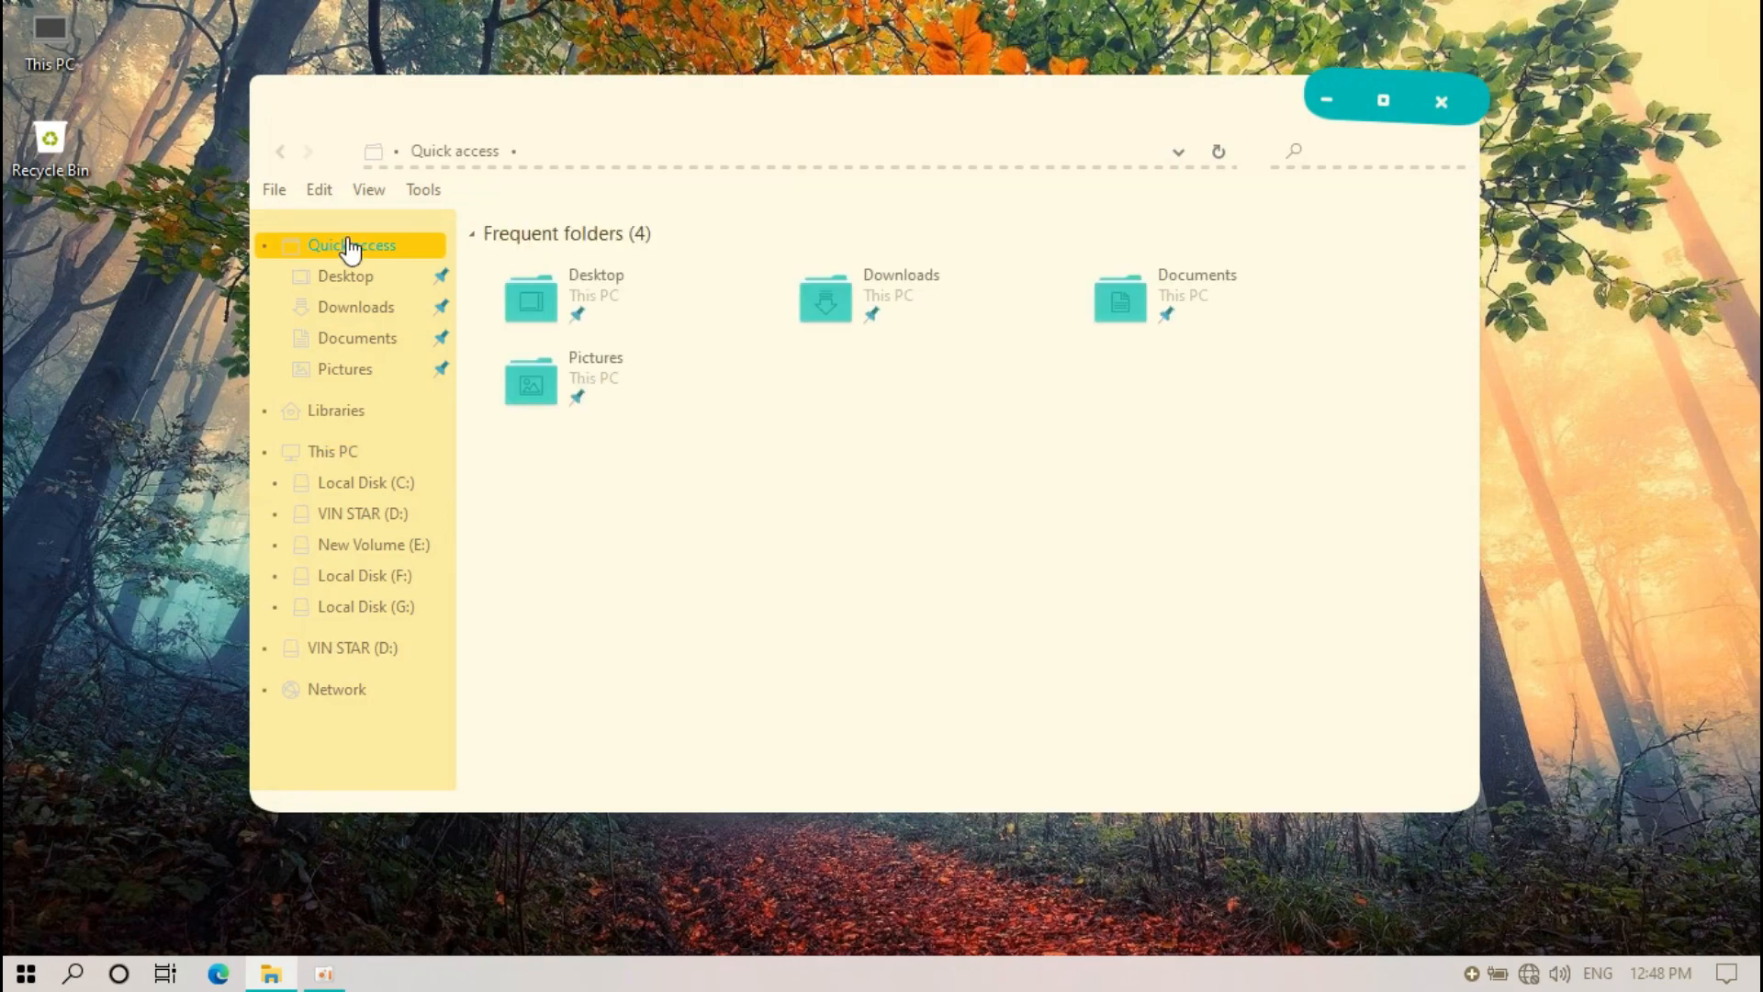
click(353, 419)
click(354, 455)
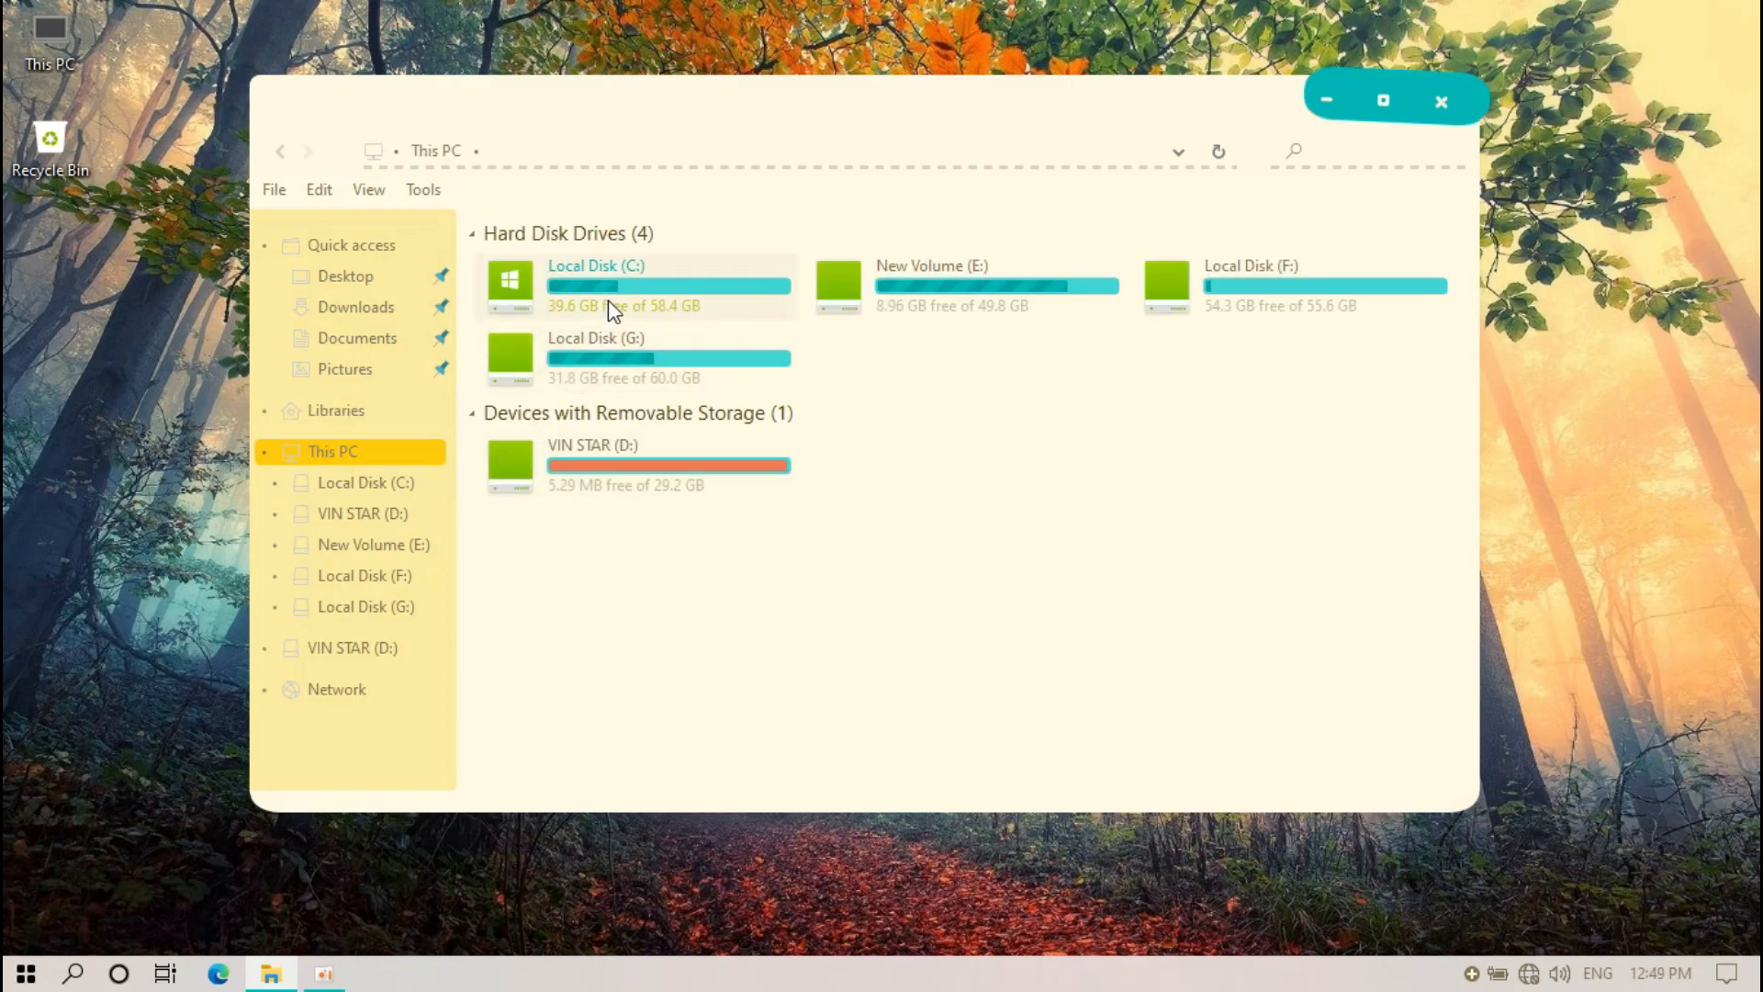
double_click(608, 299)
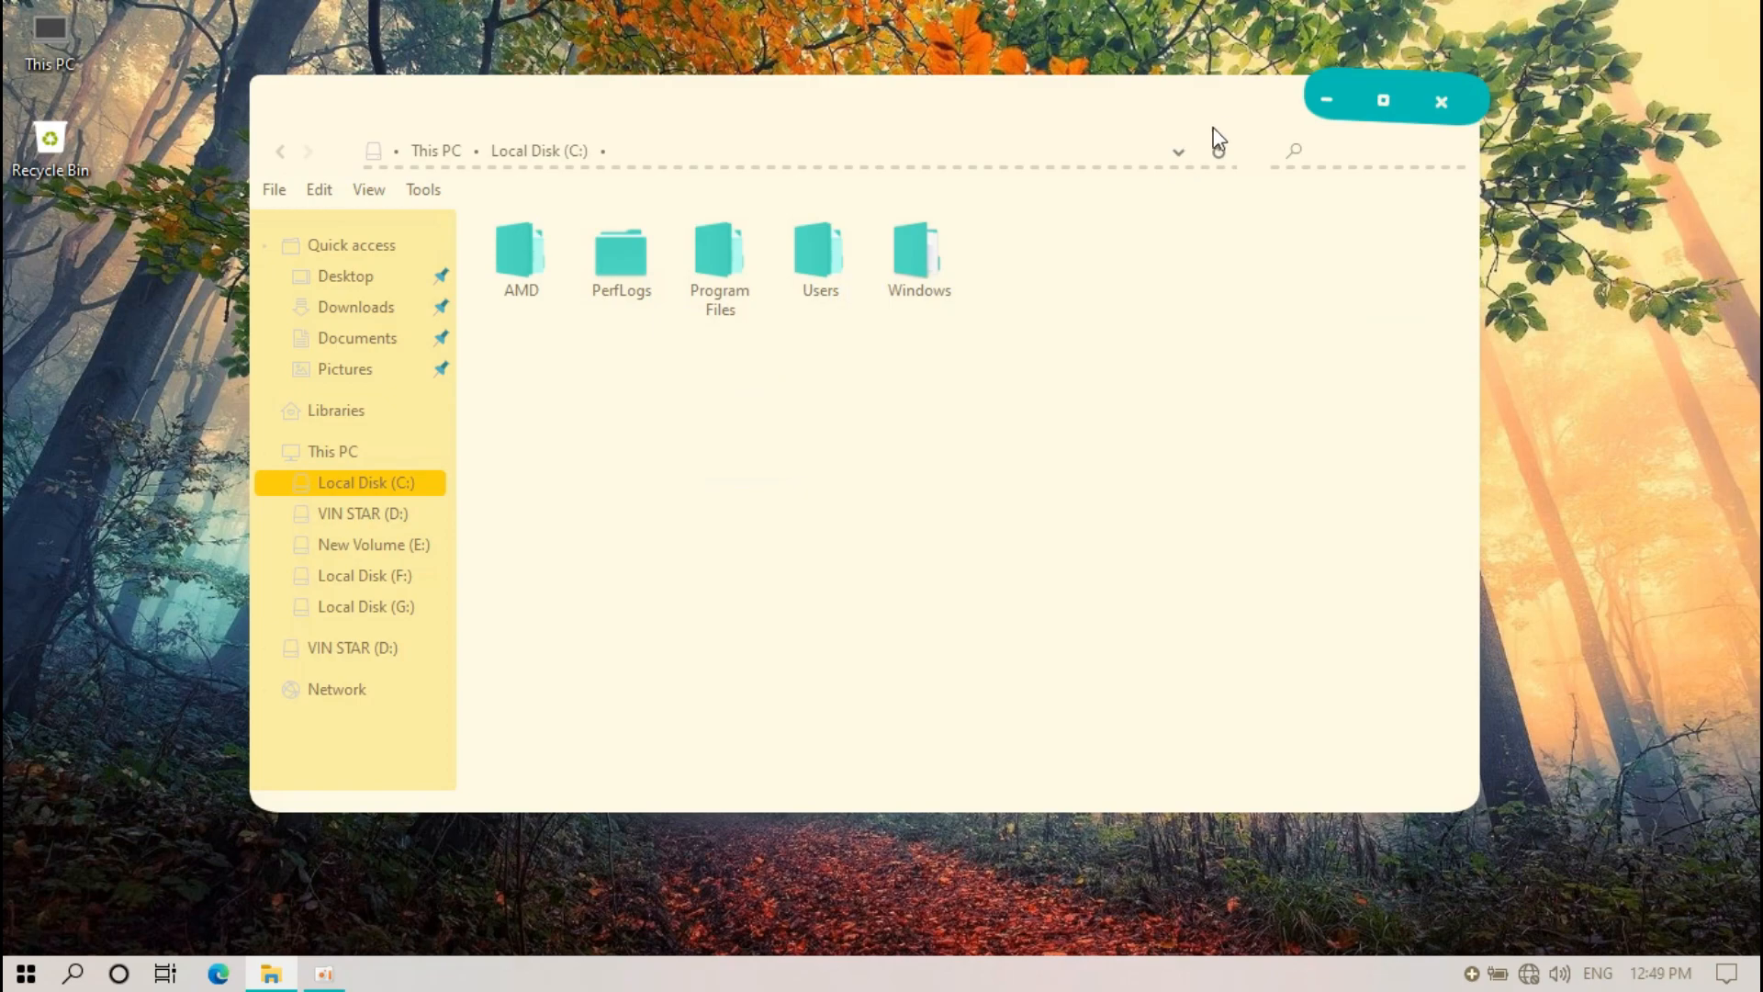
click(1442, 103)
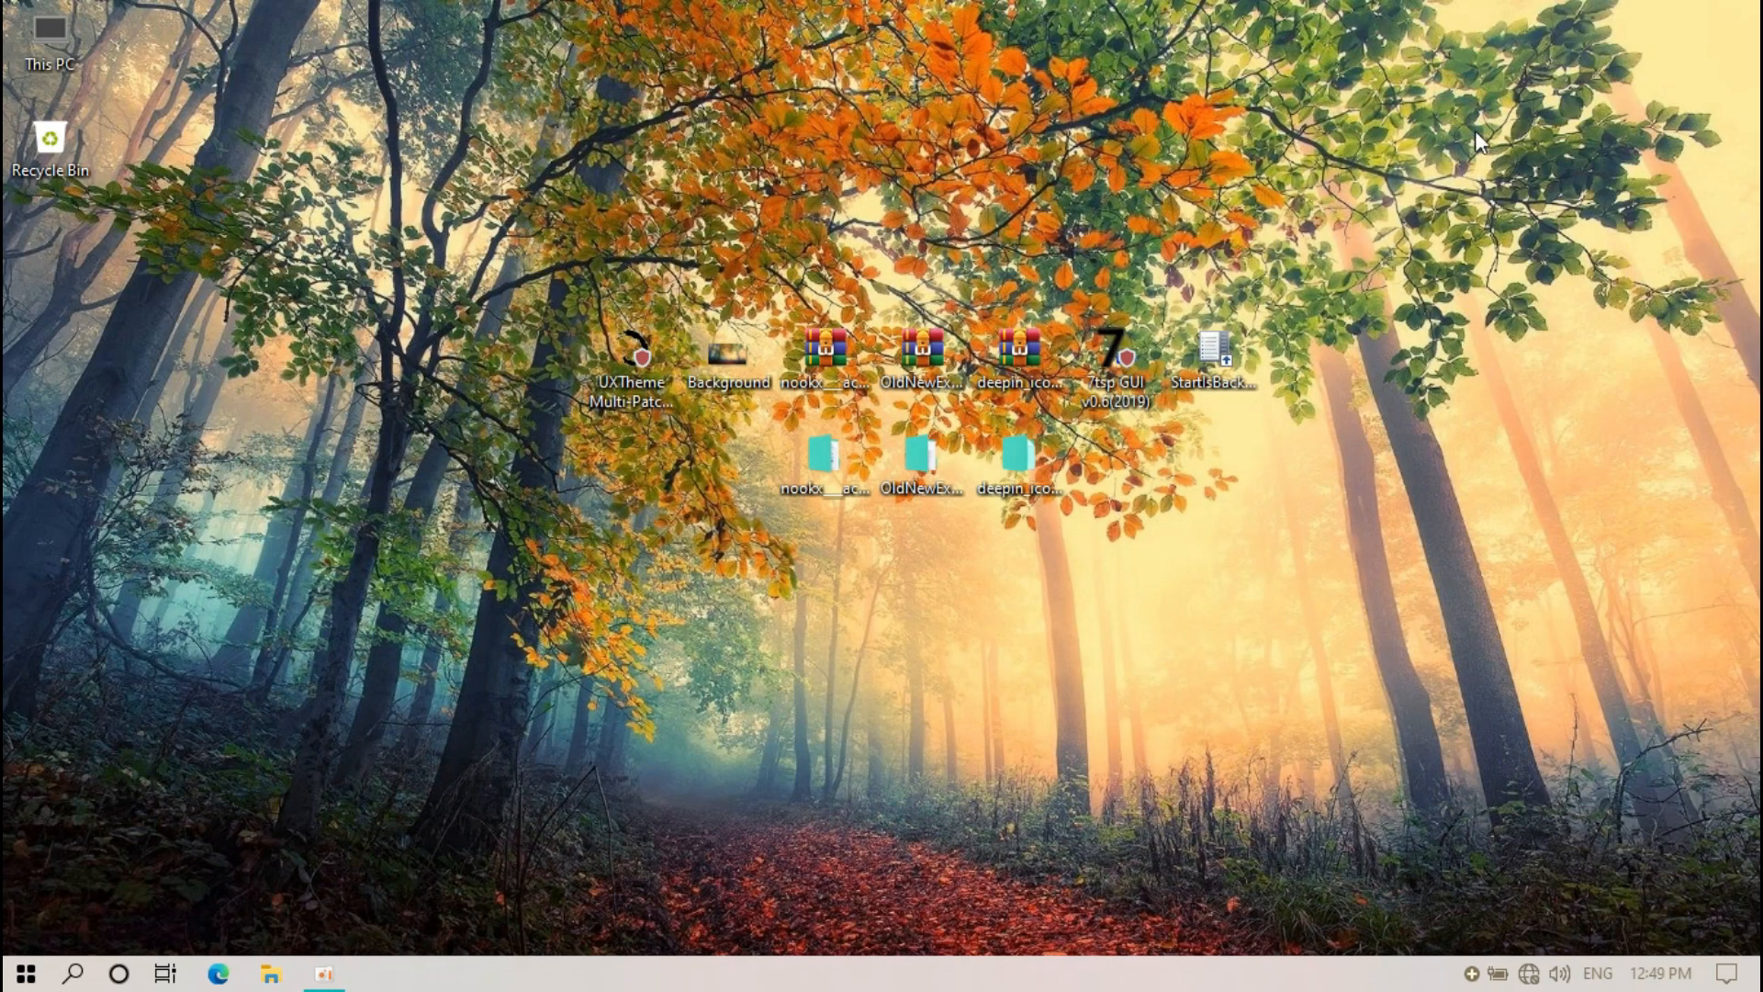
Install StartIsBack for the current user only and choose the NookX + Windows 10 button style
double_click(1215, 358)
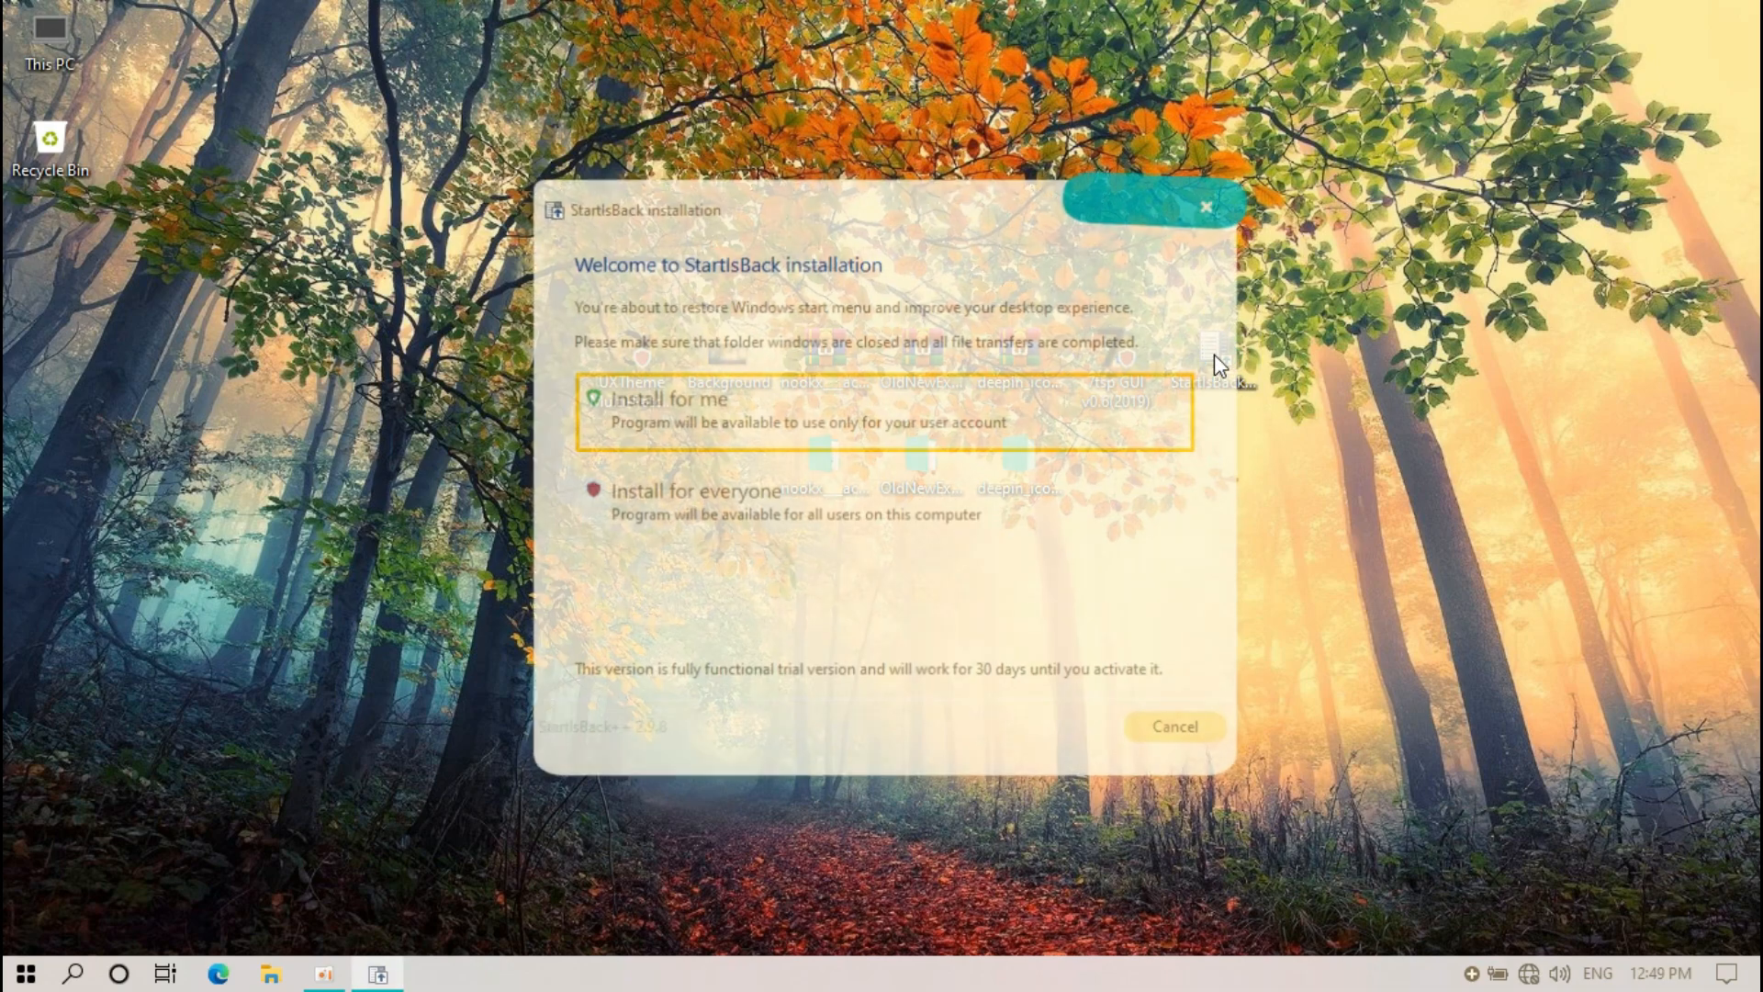
click(816, 432)
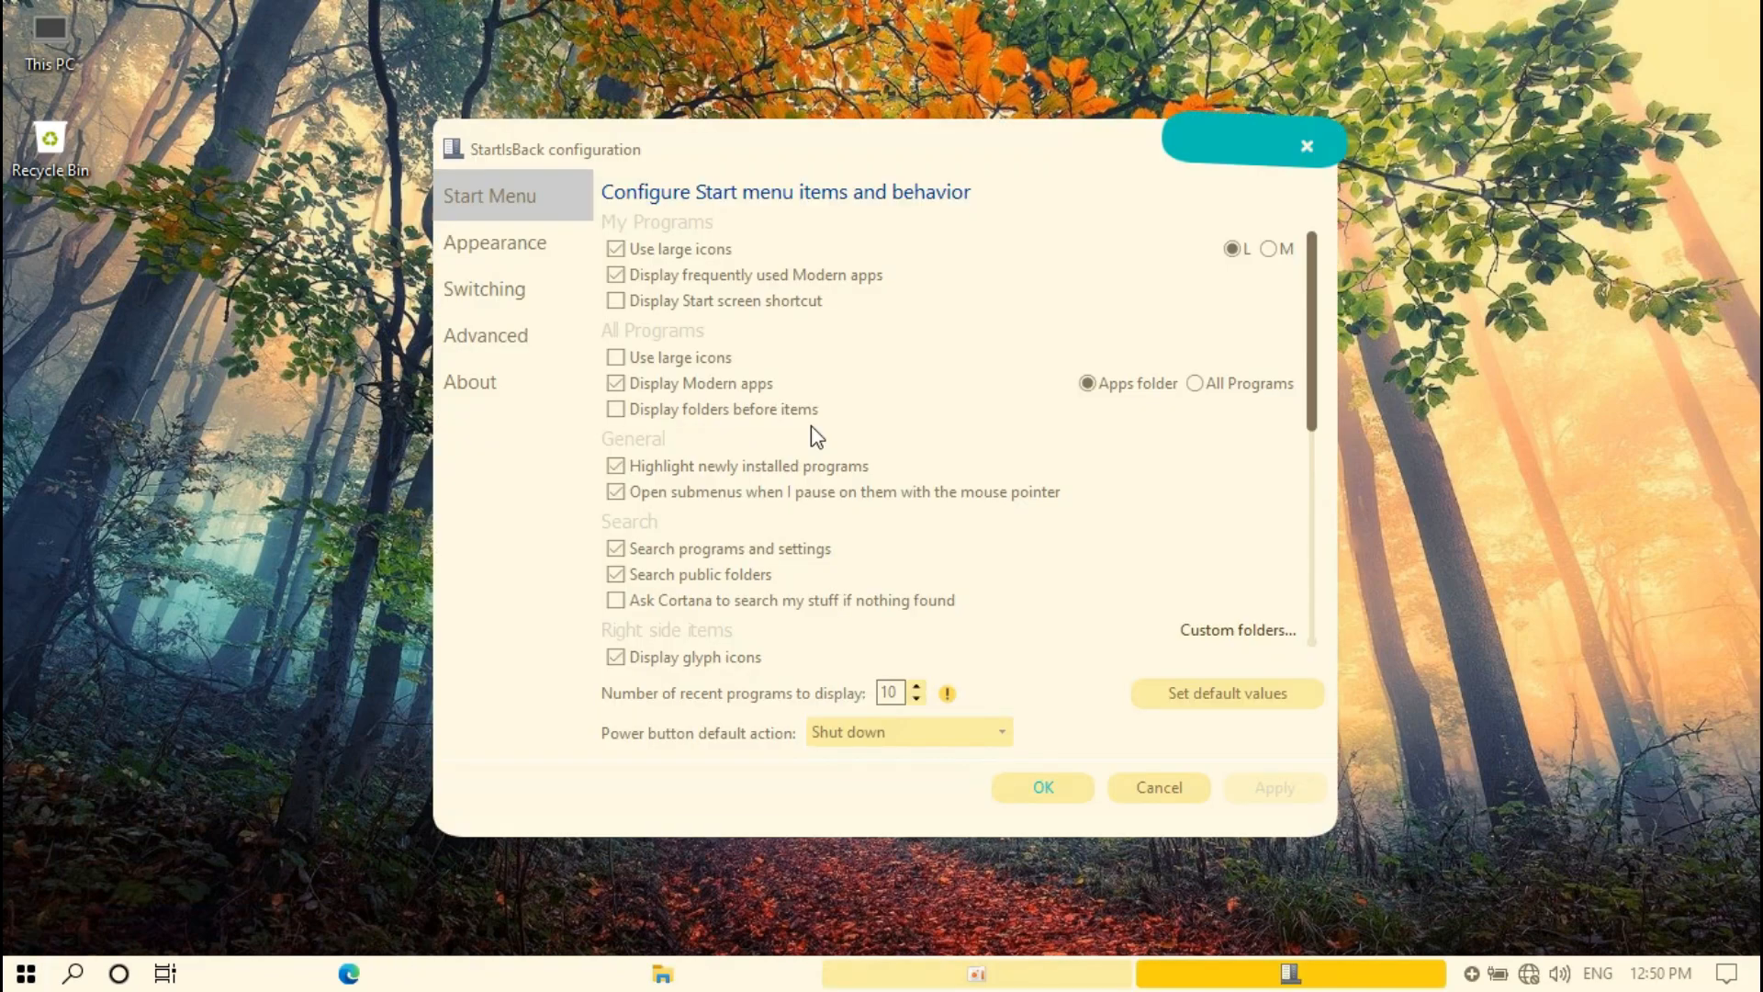
click(542, 243)
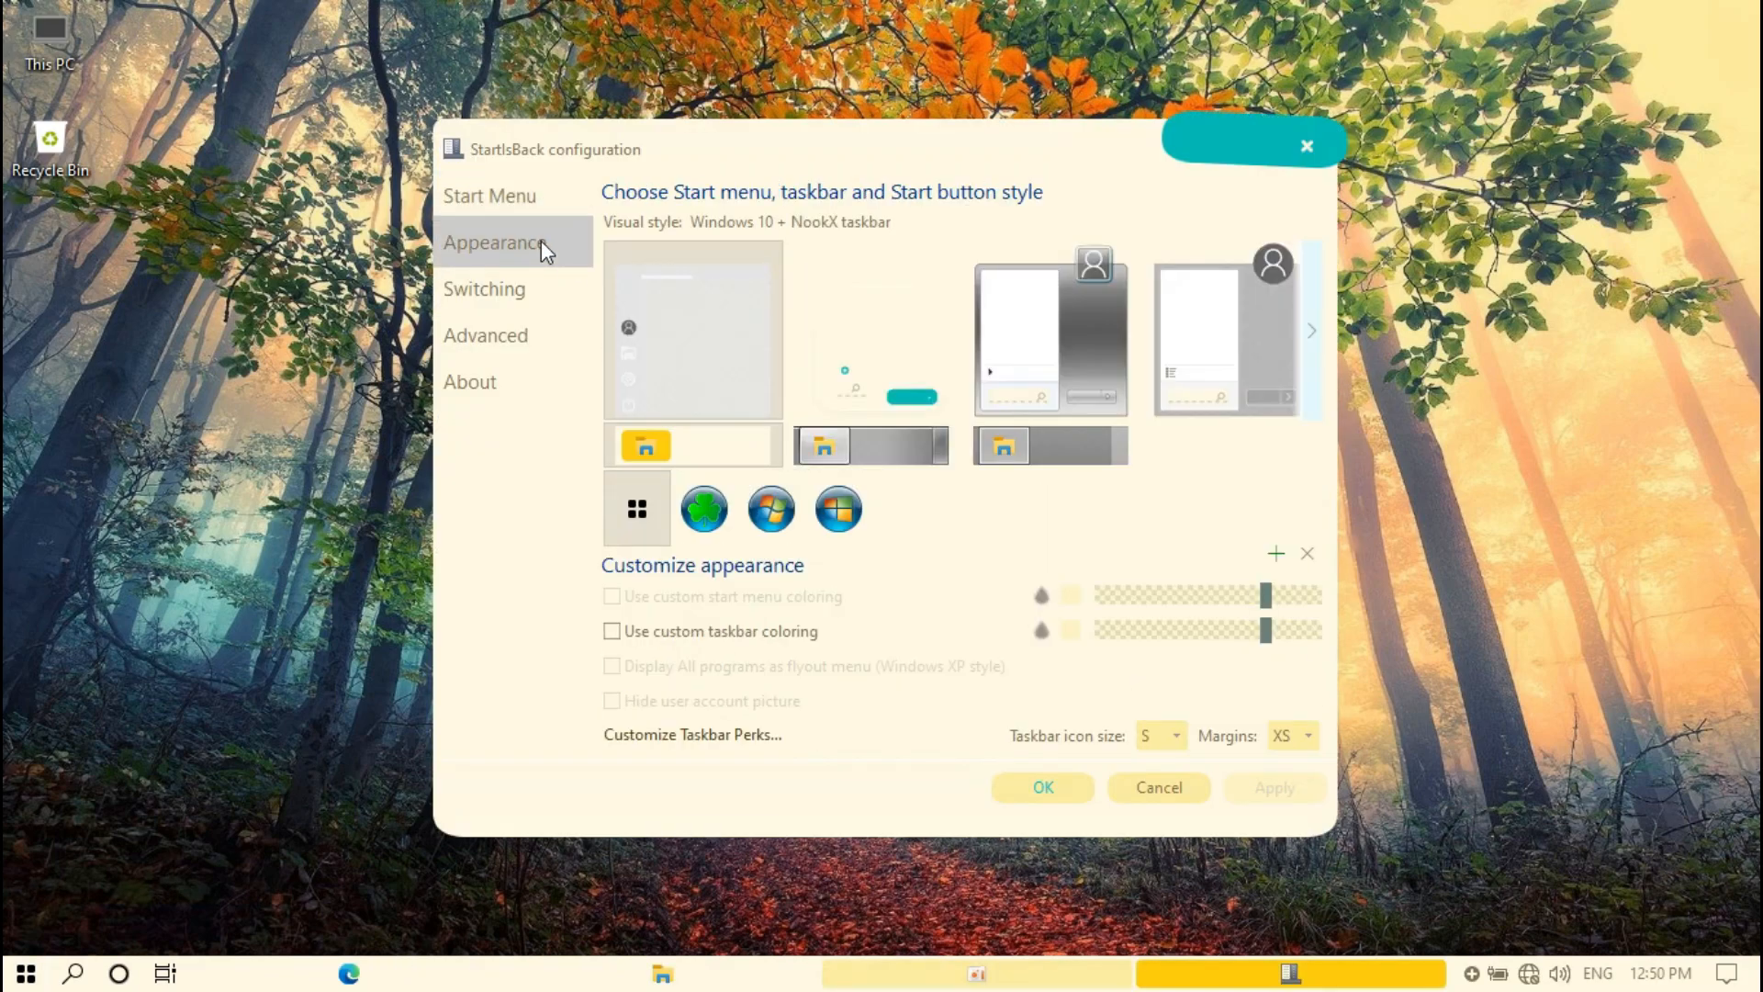
click(861, 338)
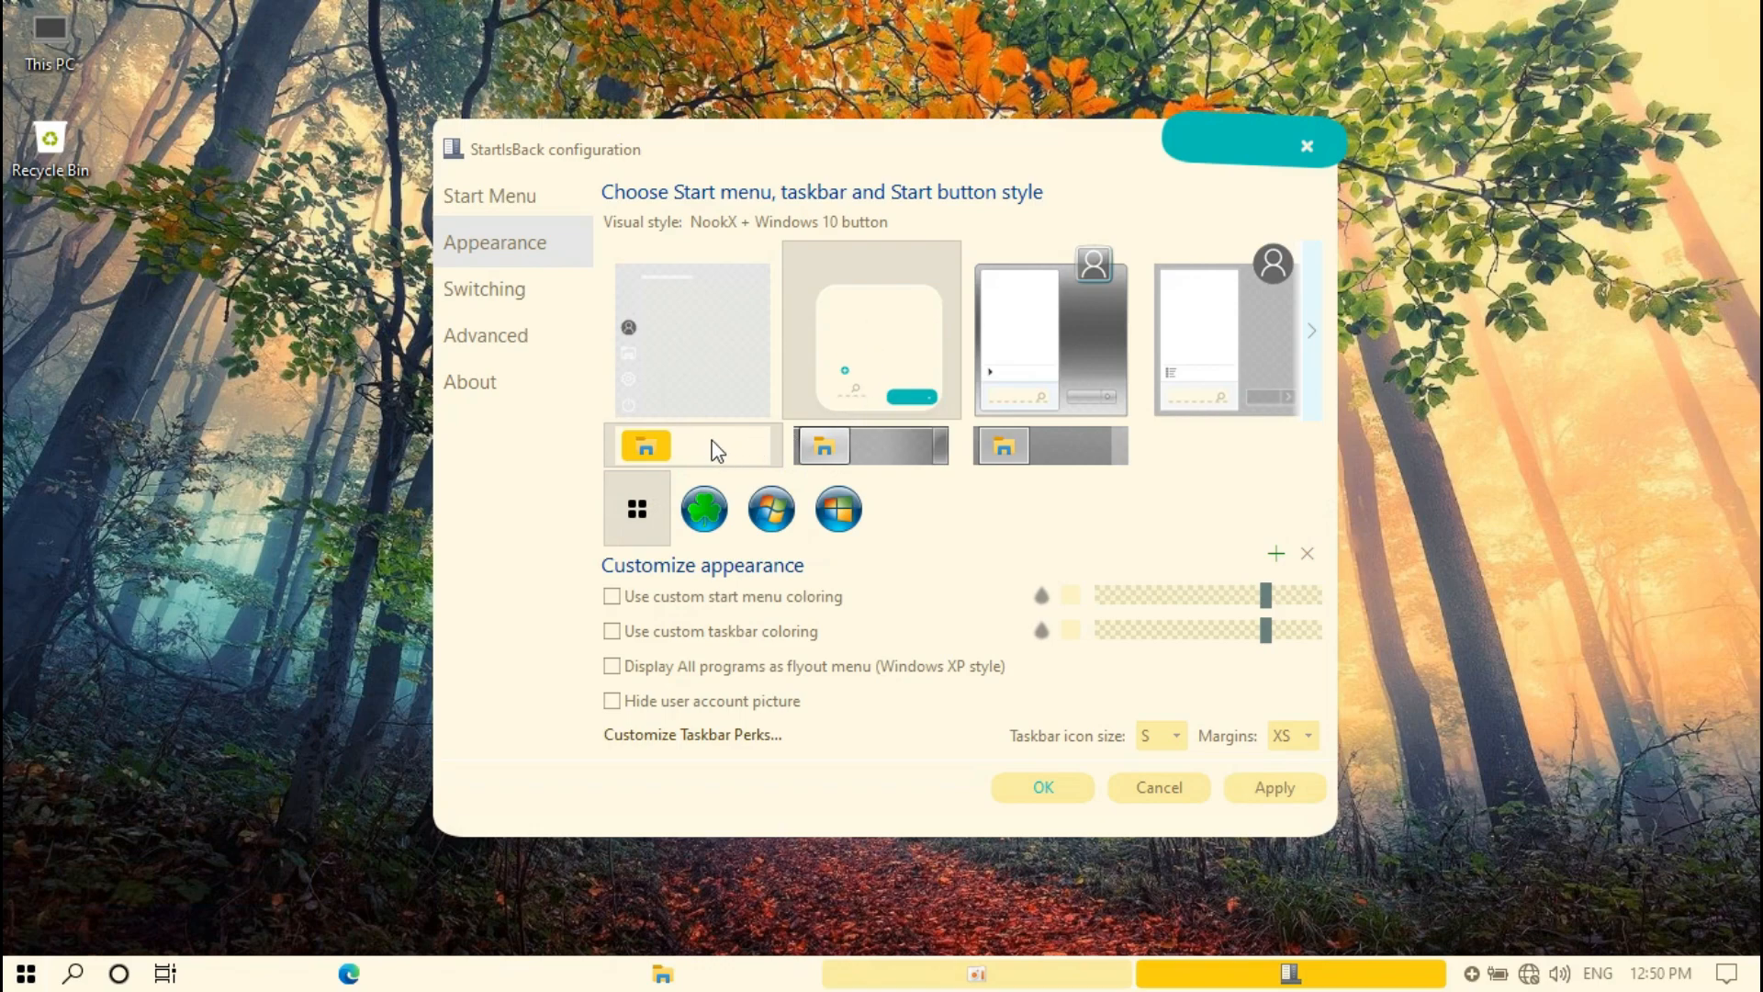
Add Desktop\nookx\Start Orb\startorb as the custom Start button and save the StartIsBack settings
click(1276, 553)
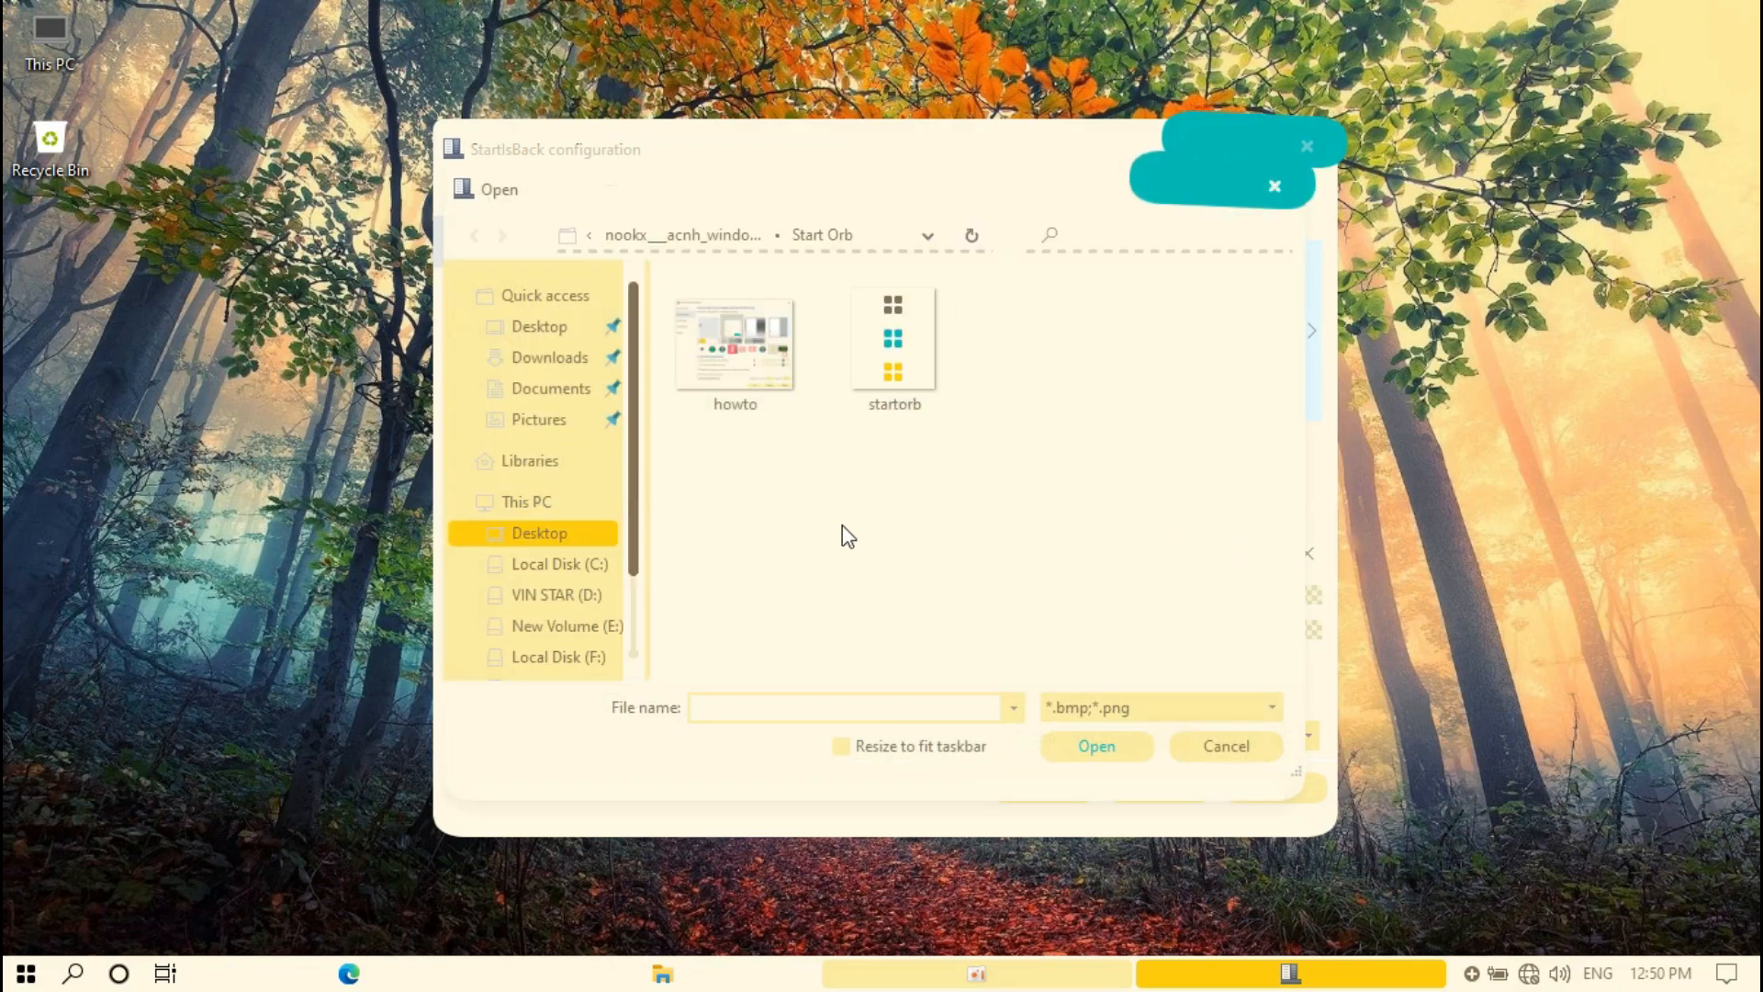
click(549, 536)
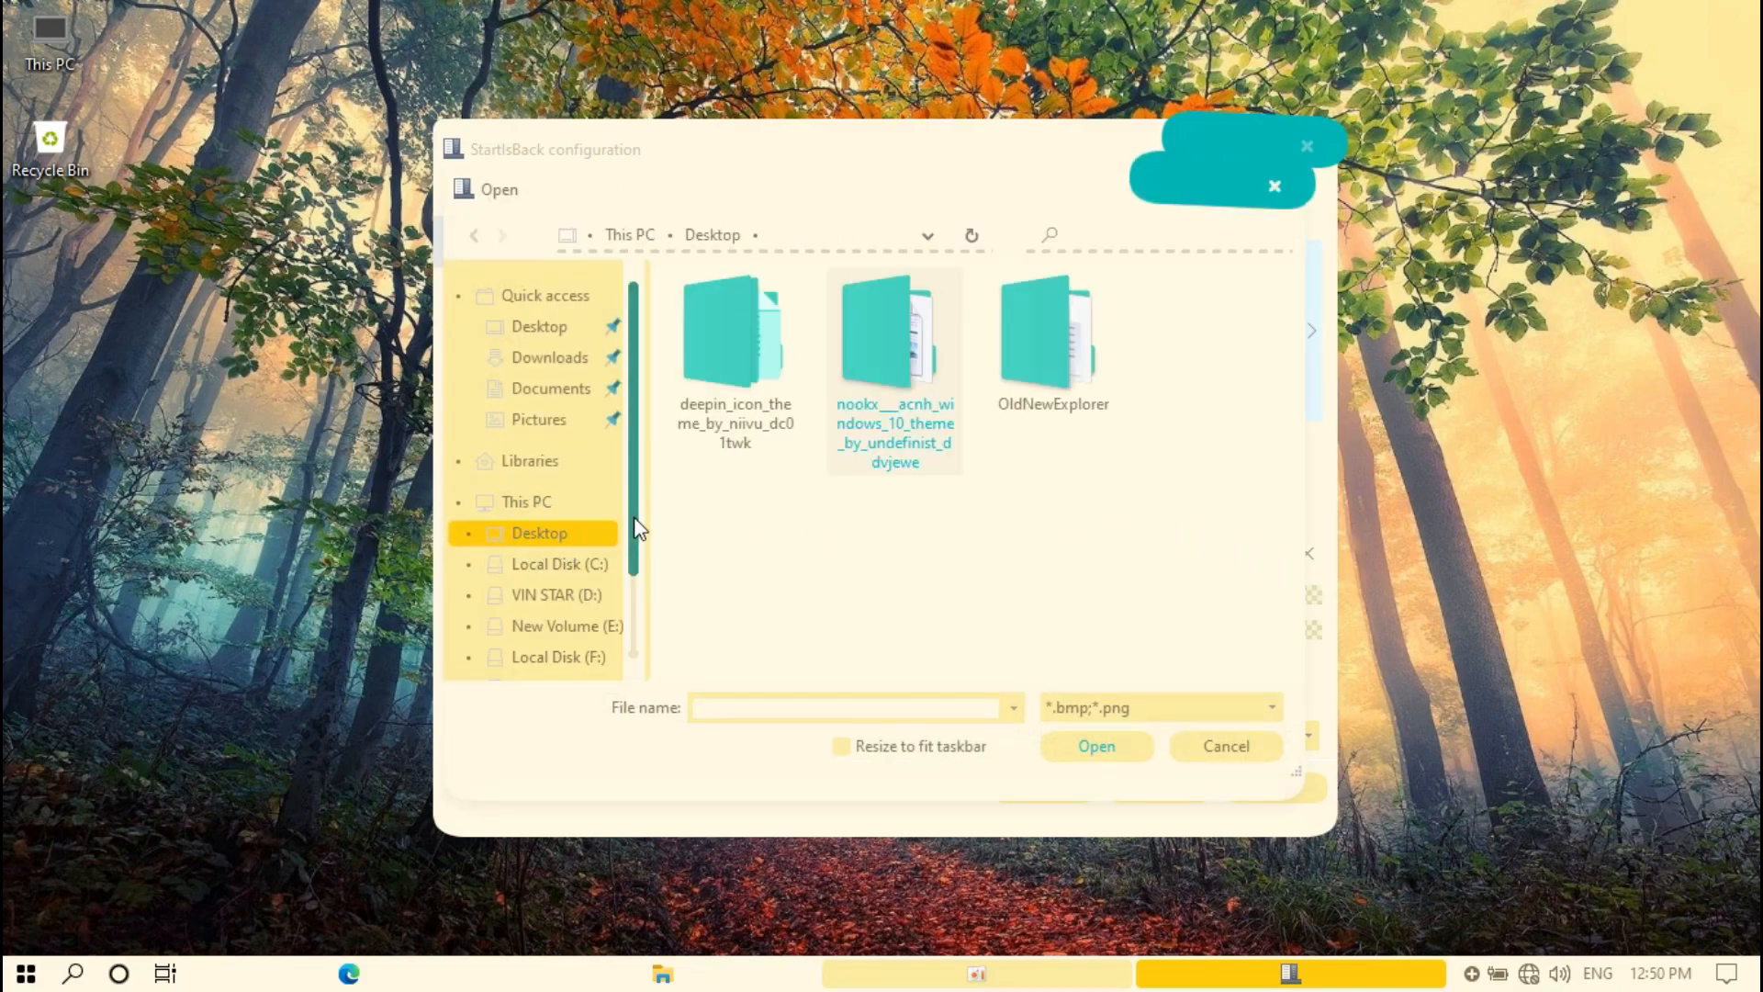
double_click(915, 384)
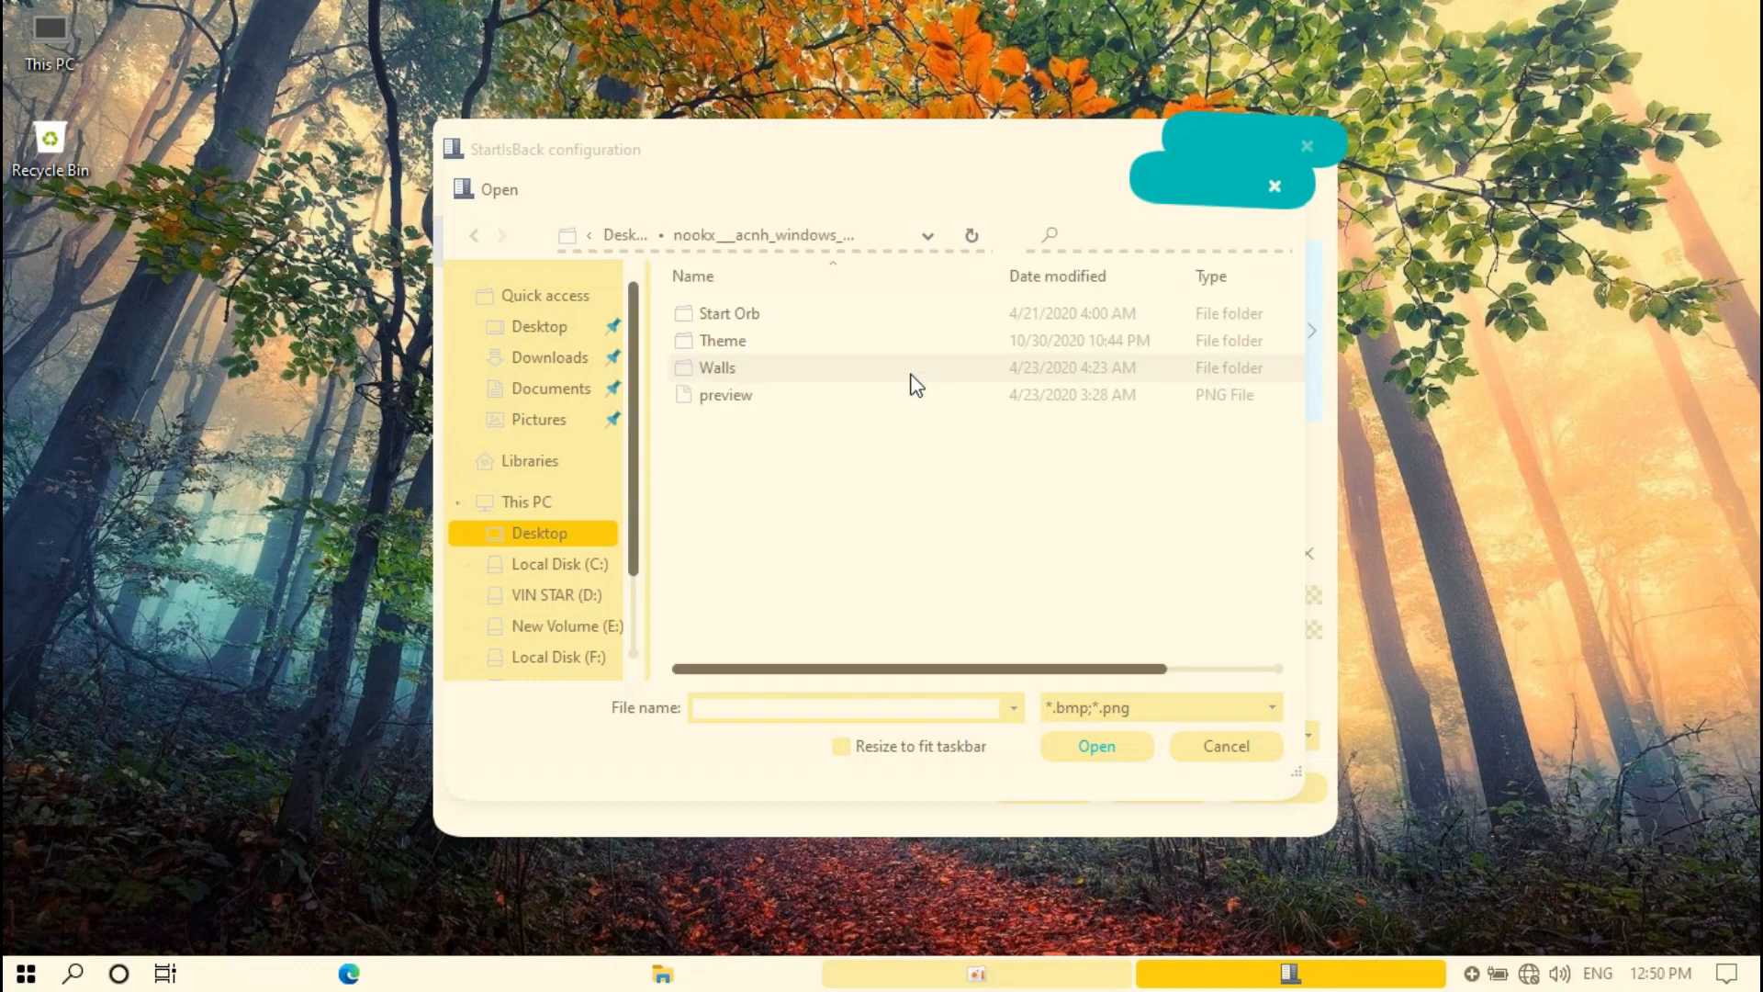
double_click(721, 317)
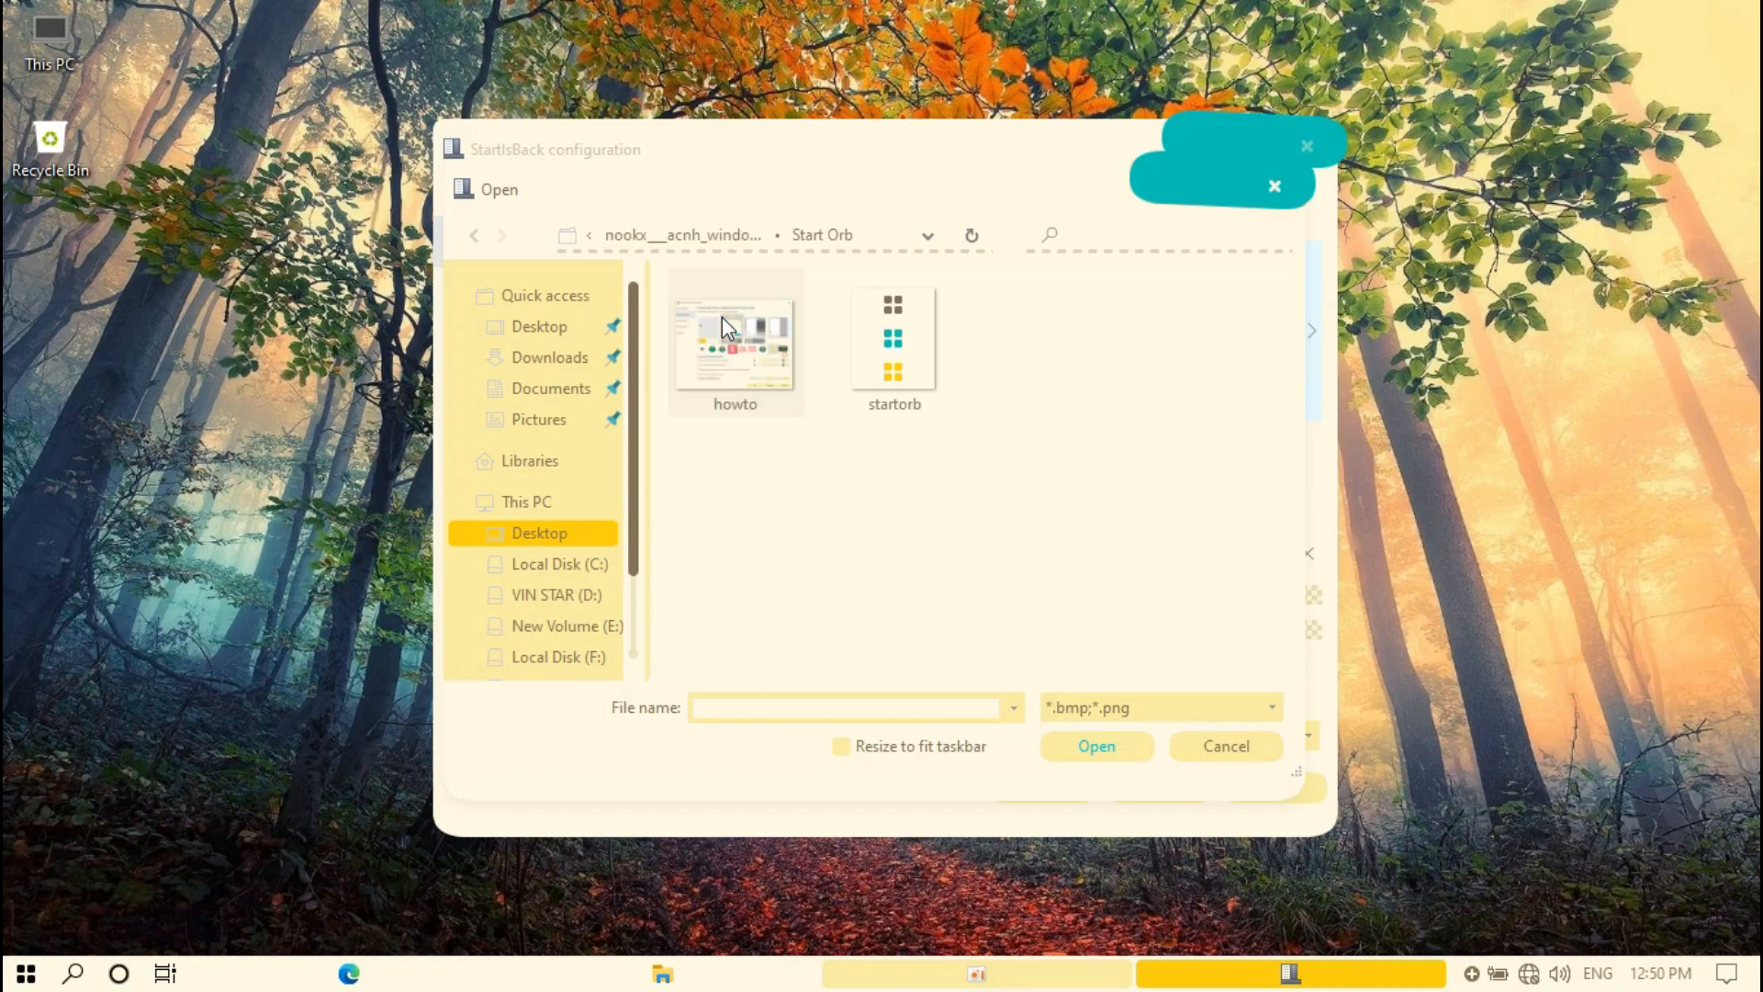
click(914, 338)
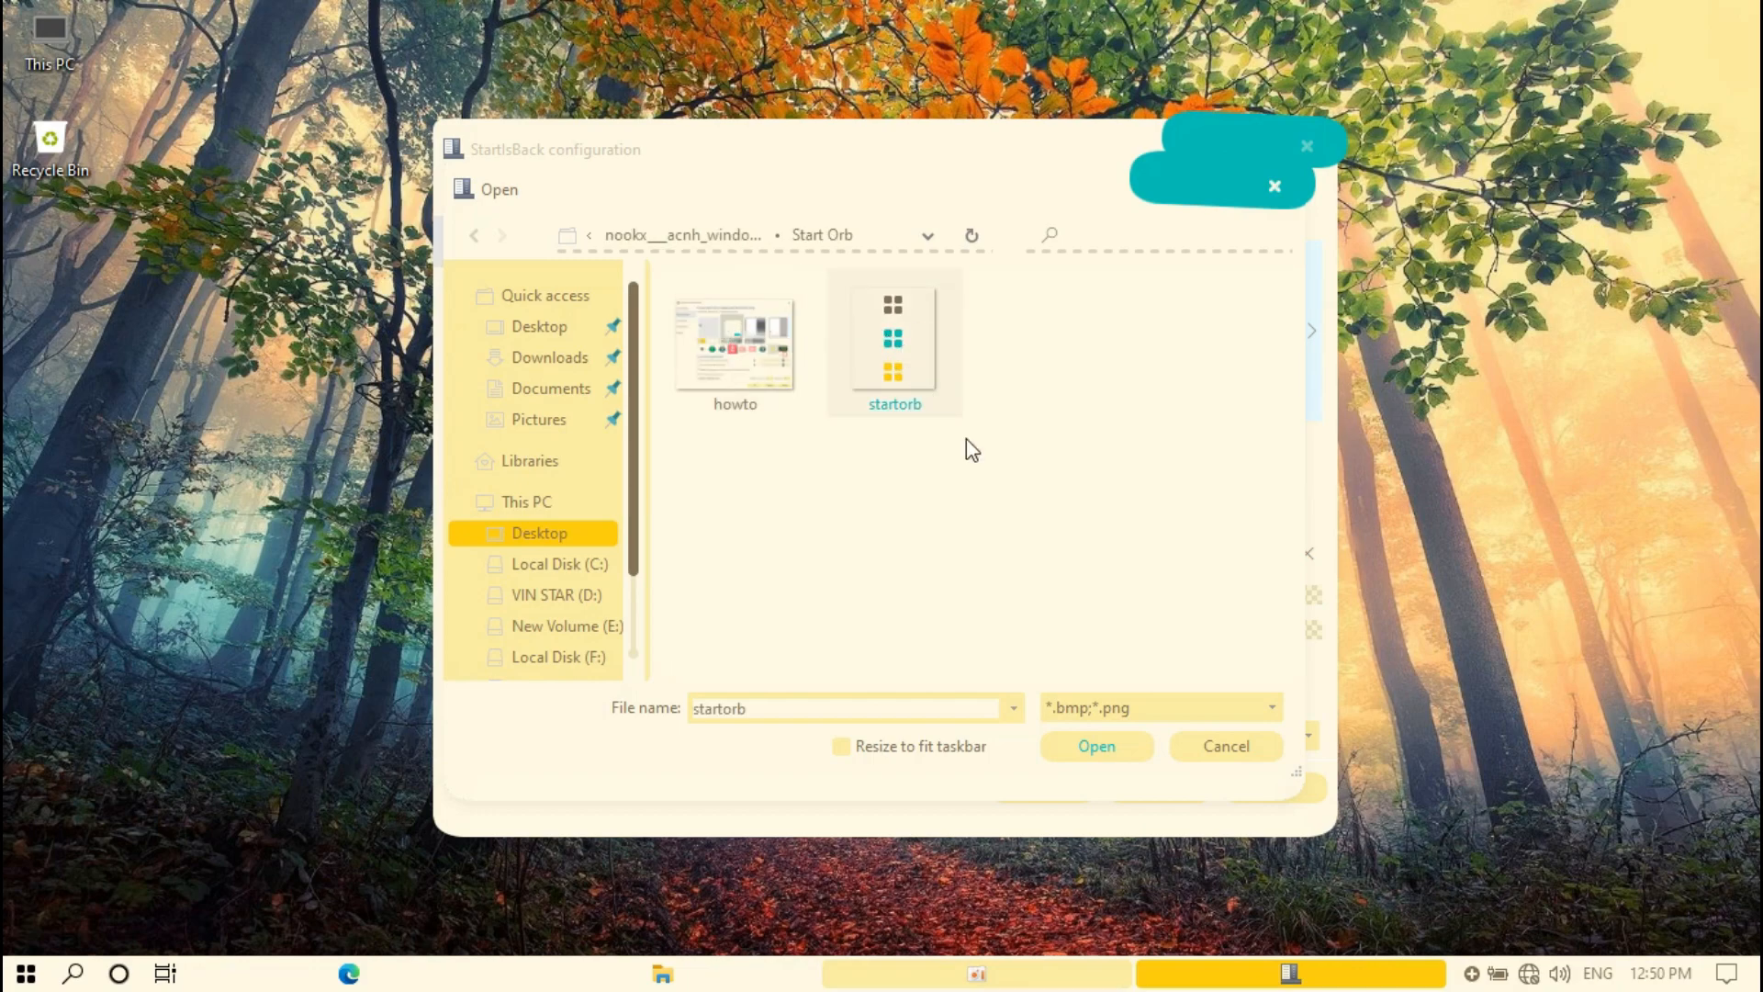
click(1097, 747)
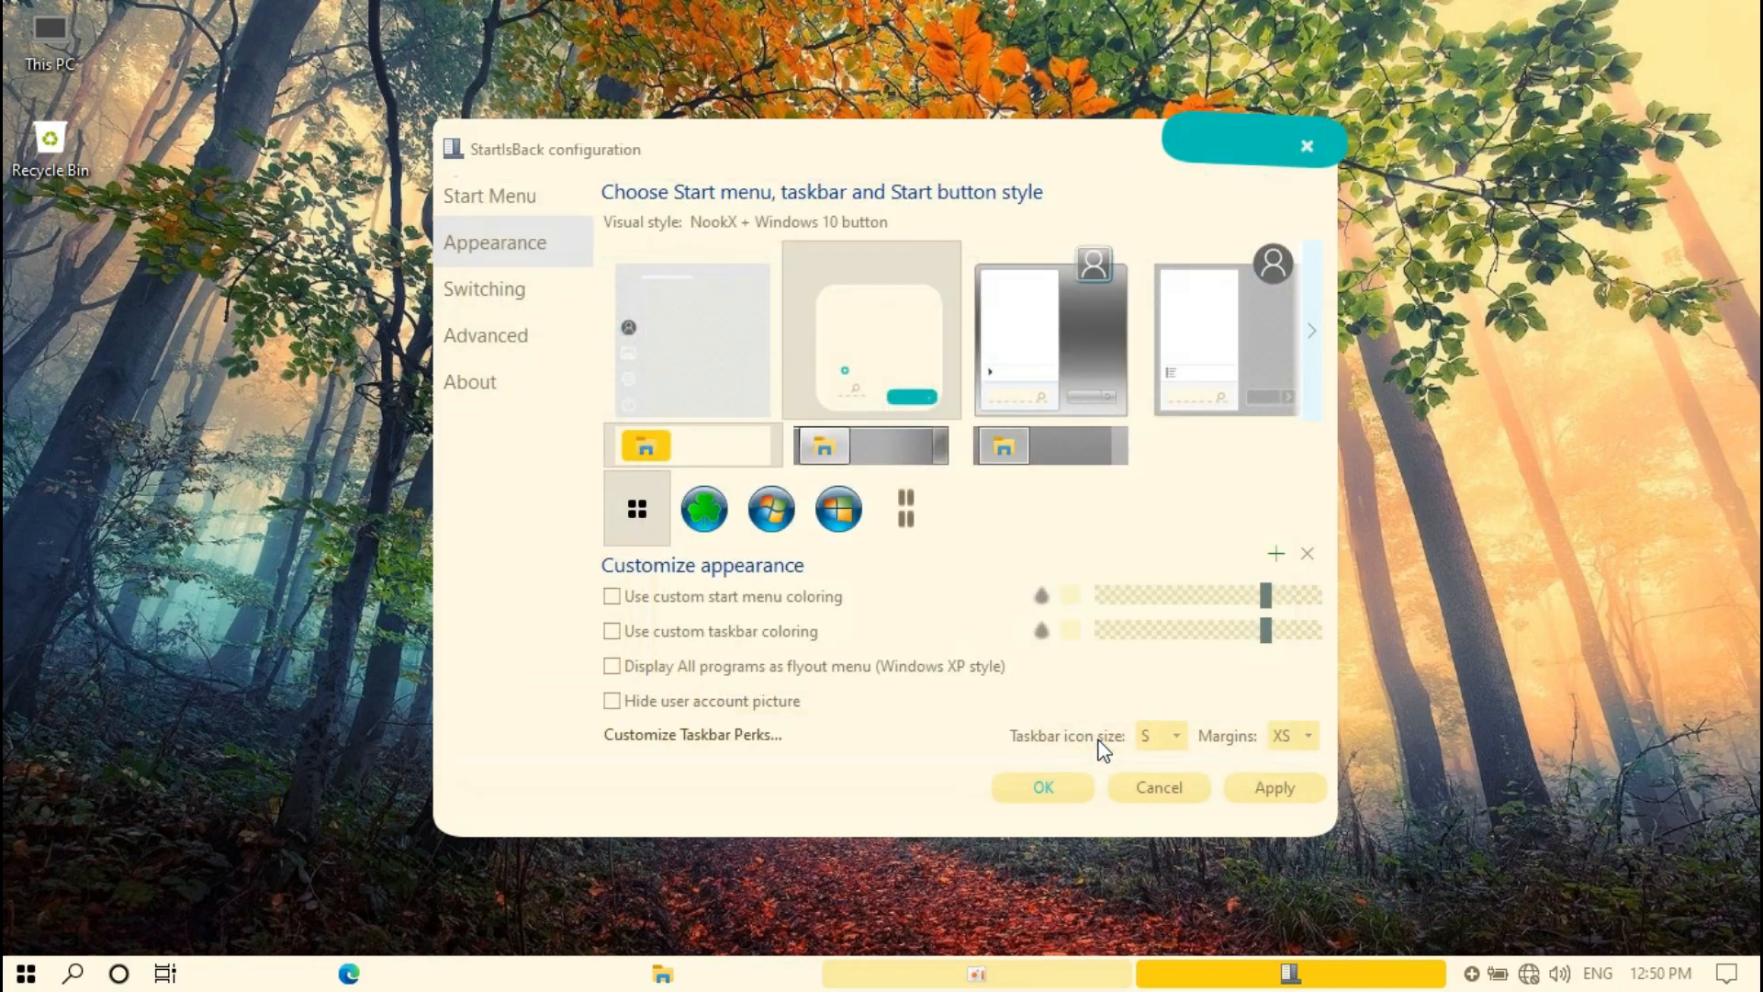
click(1065, 786)
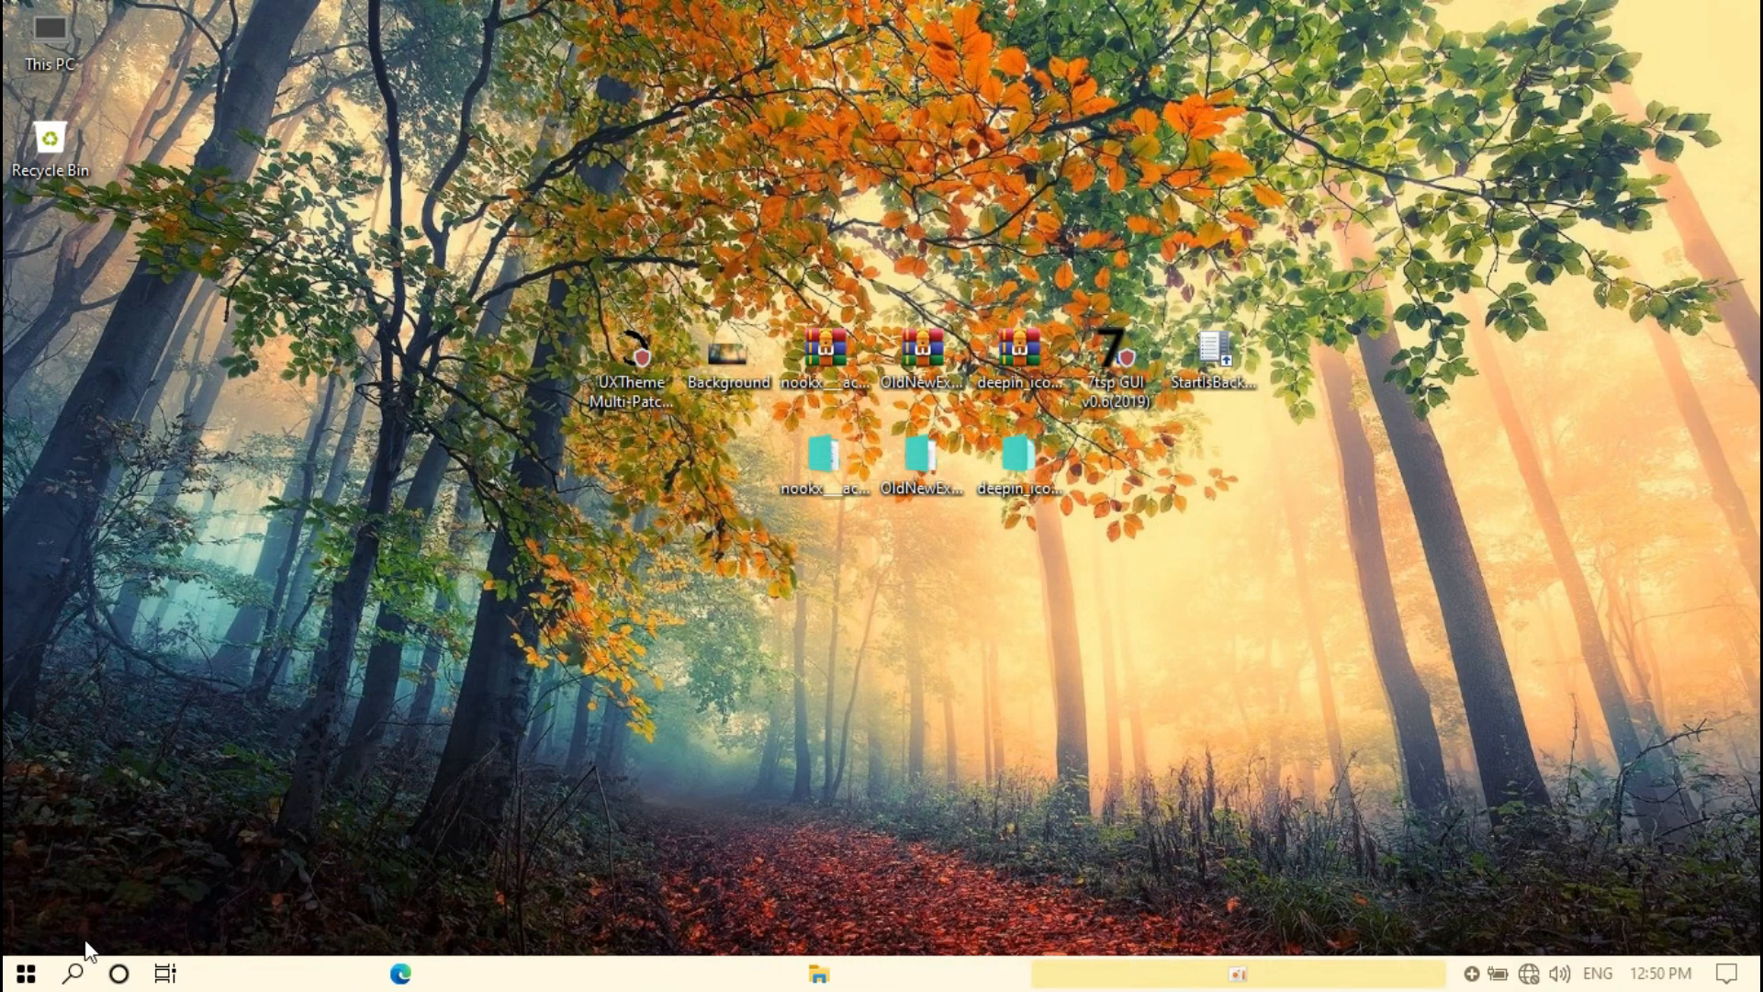
click(23, 979)
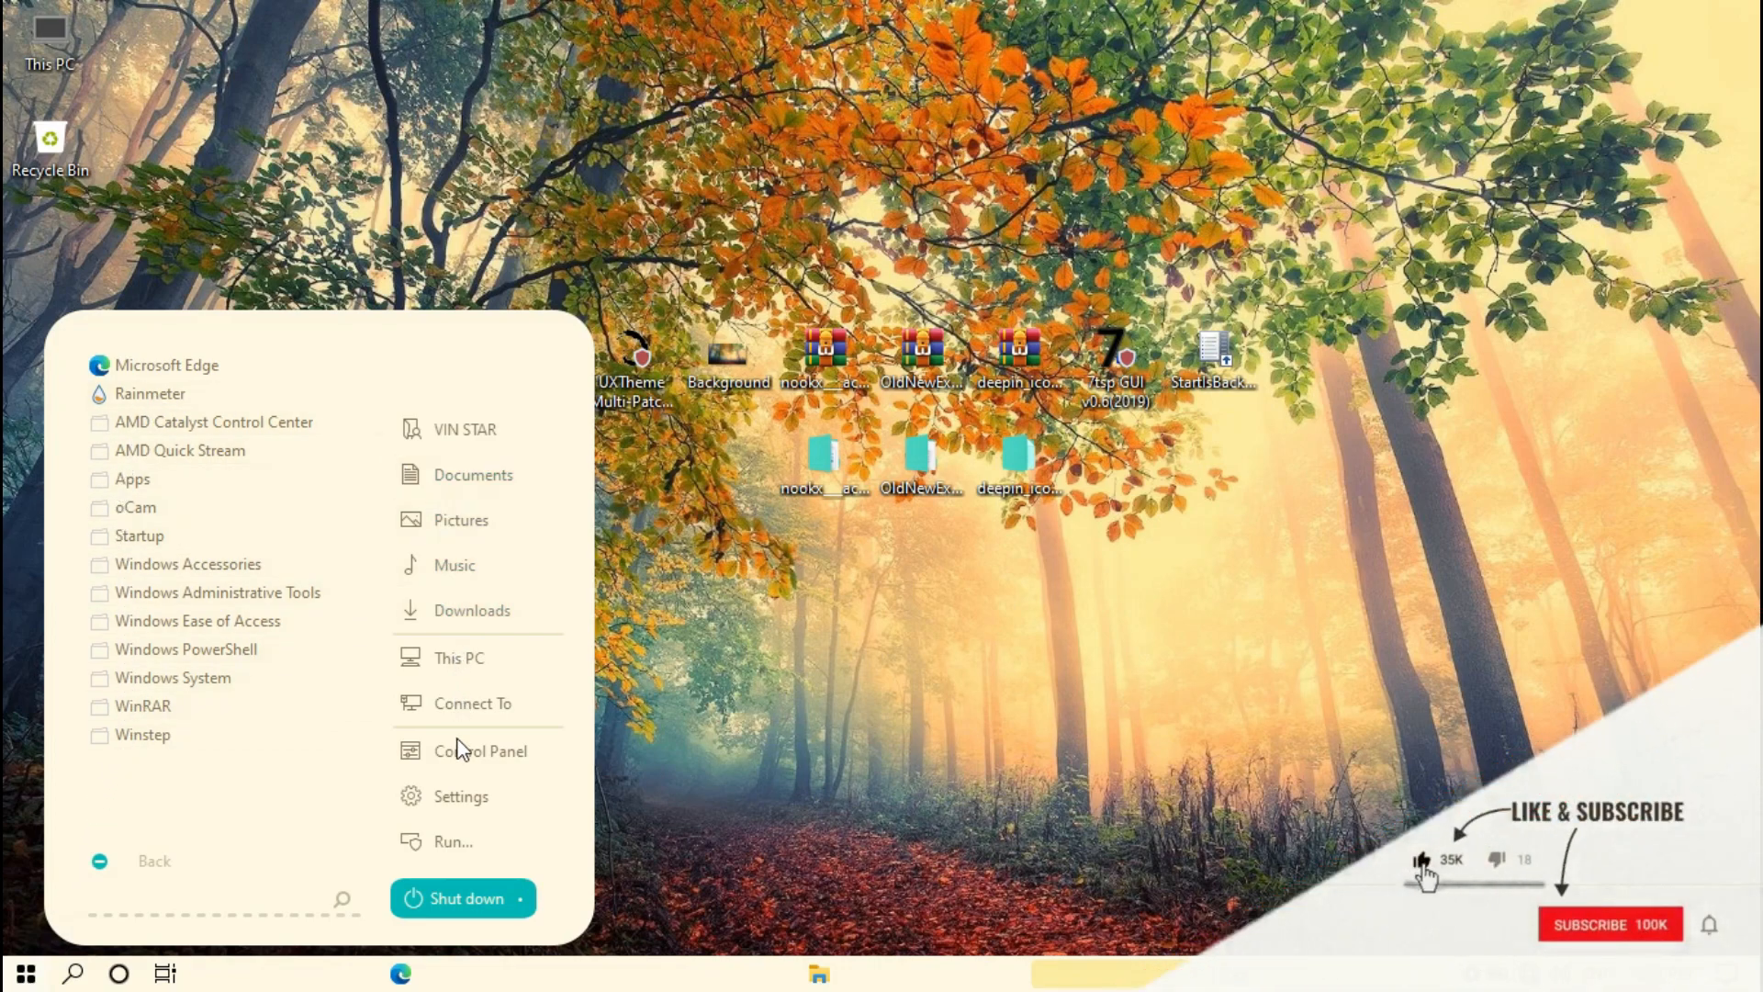
click(682, 820)
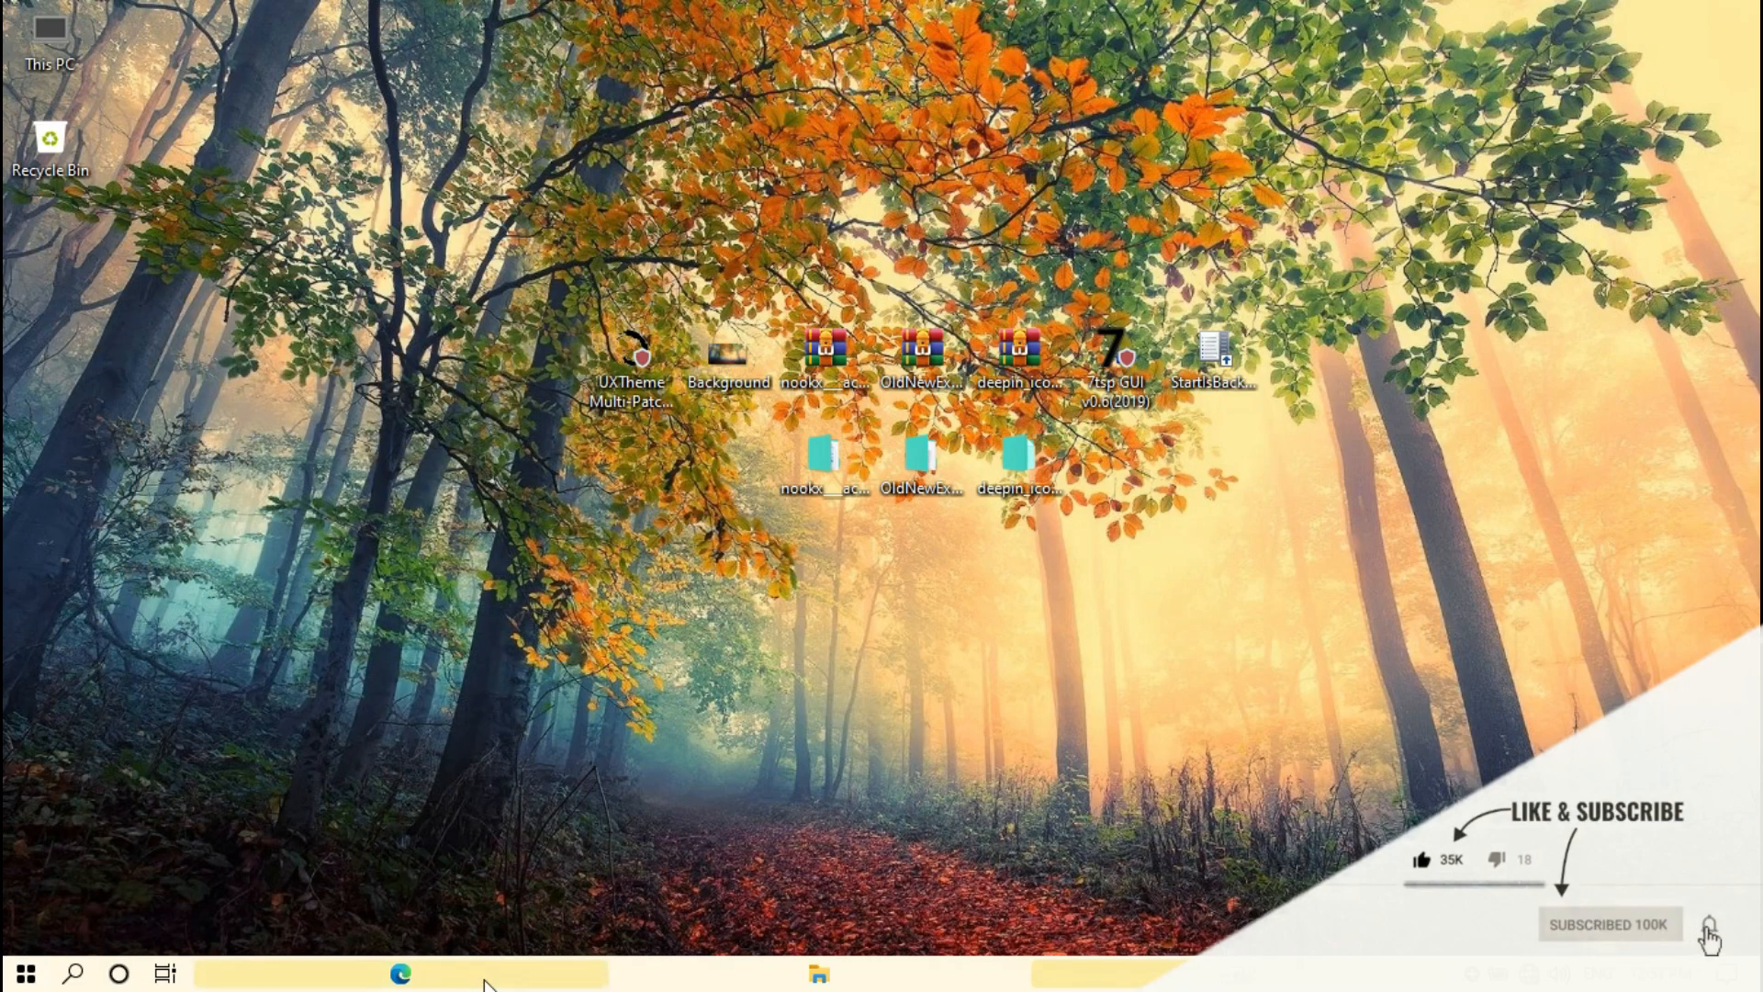